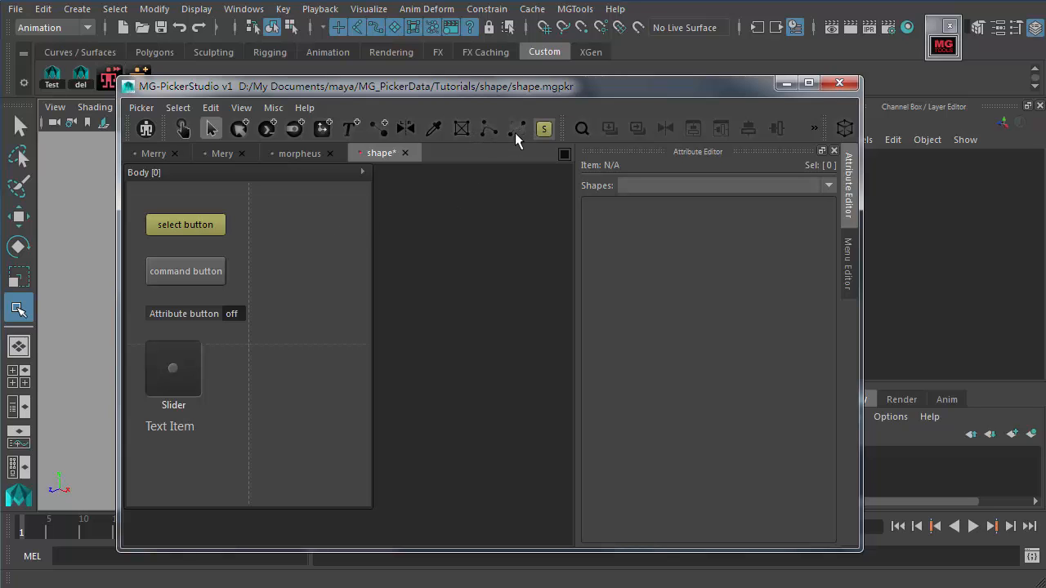
drag(282, 213, 317, 280)
click(273, 174)
click(277, 216)
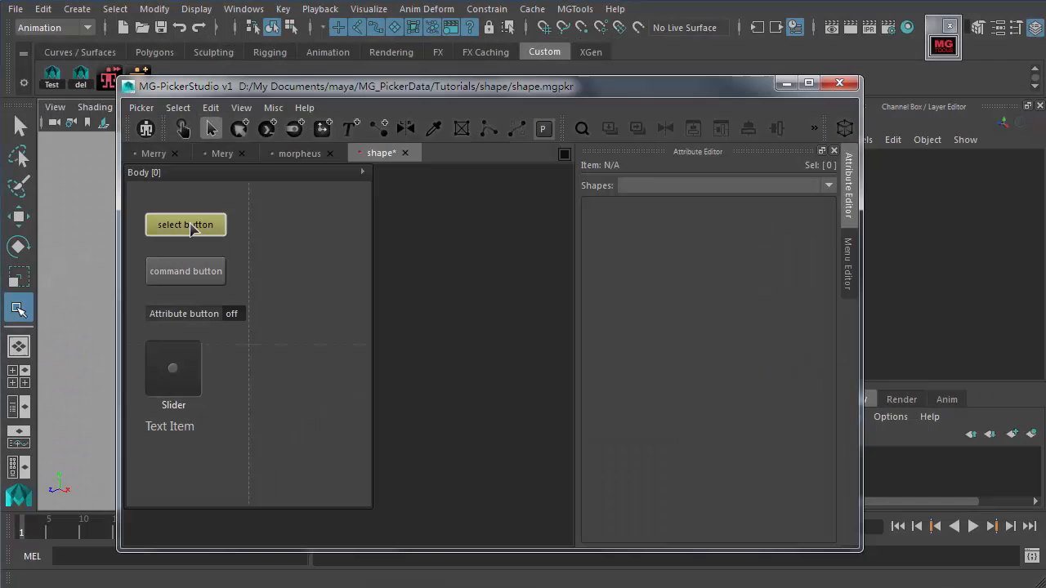
- Select the yellow select button and open its Name attribute for editing
click(189, 227)
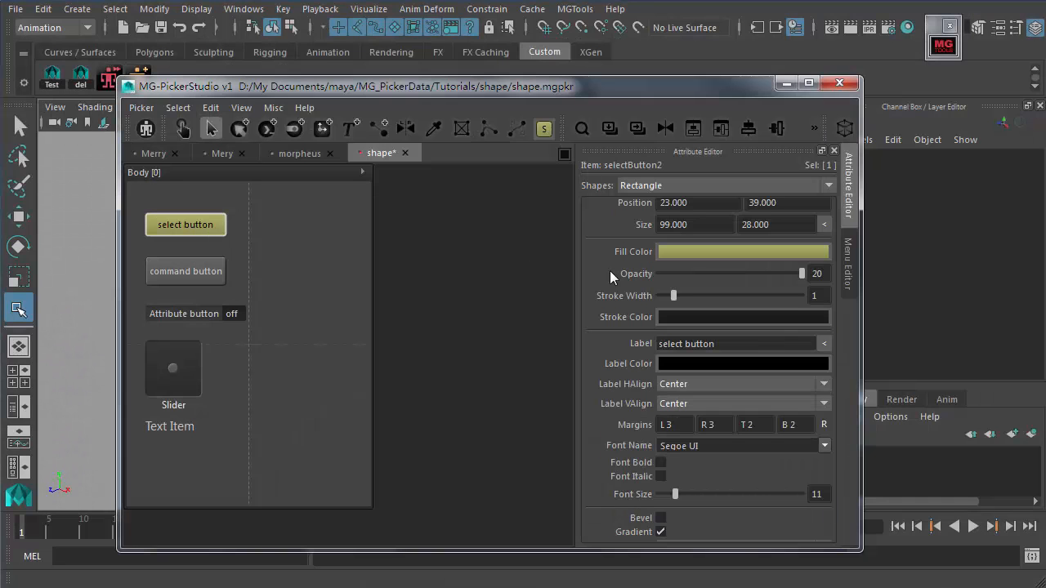
scroll(621, 270, up, 2)
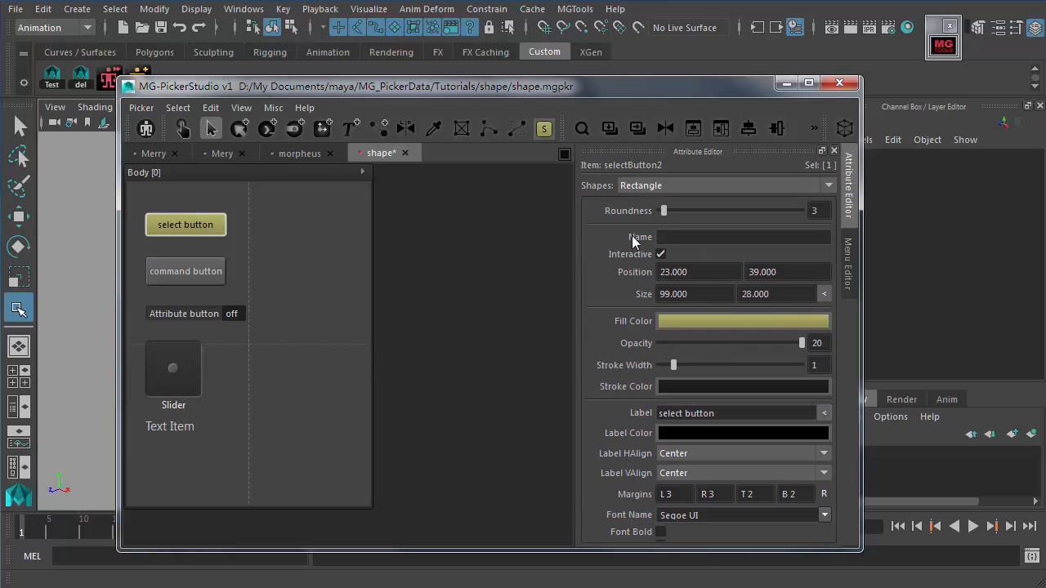
click(694, 237)
click(628, 239)
click(683, 236)
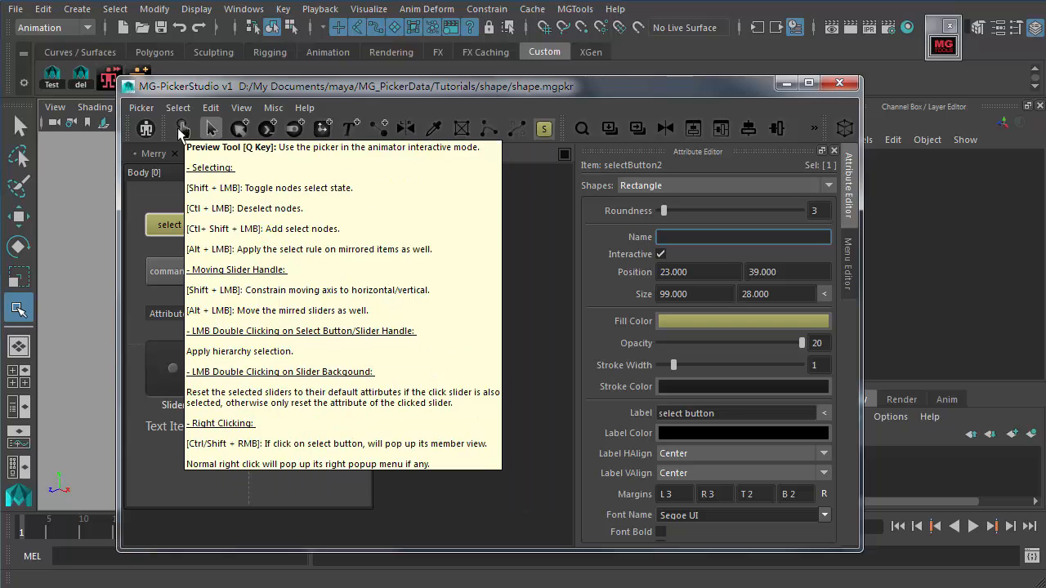
- Try fitting the select button's size to its label text
click(794, 271)
click(699, 294)
click(774, 293)
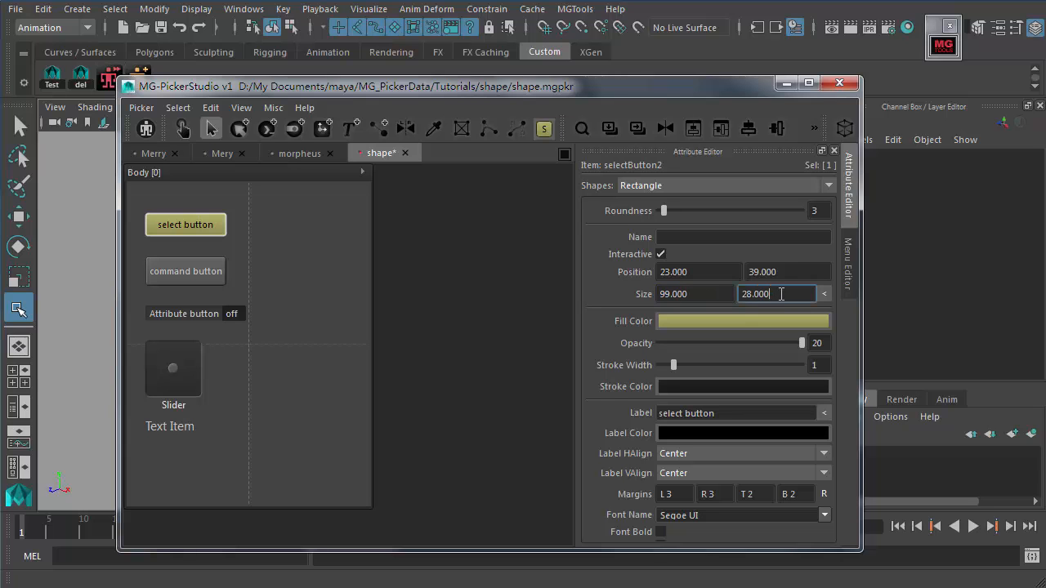
click(823, 294)
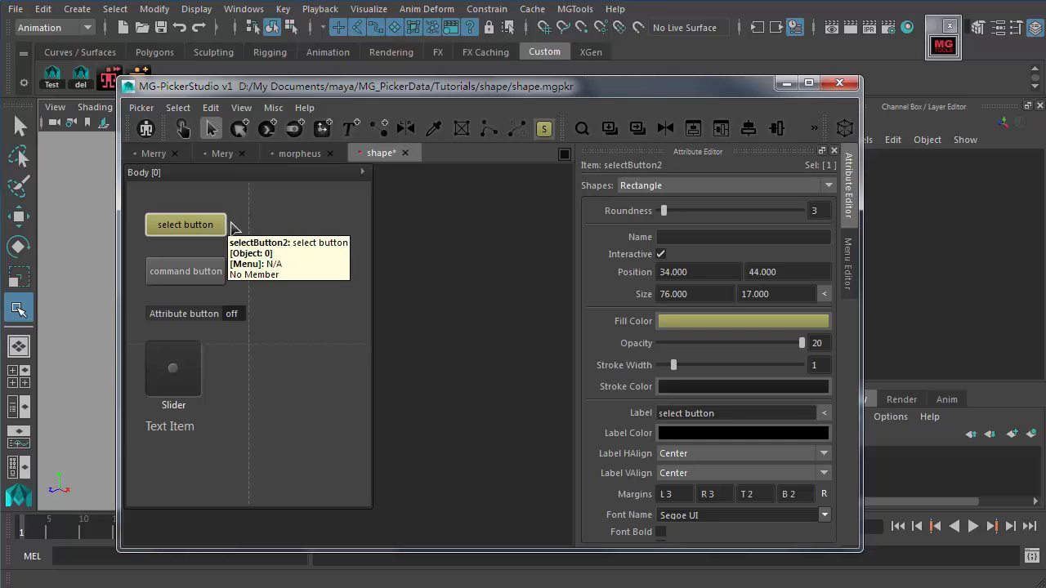
- Try the select button's fill opacity at 0 and restore it to 20
middle_drag(620, 344, 615, 270)
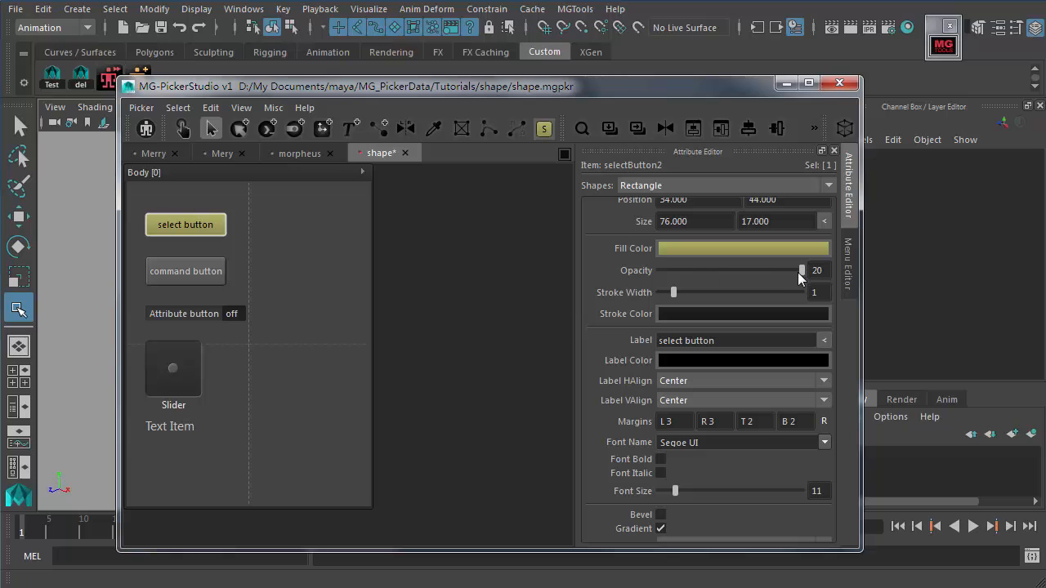
drag(711, 270, 647, 270)
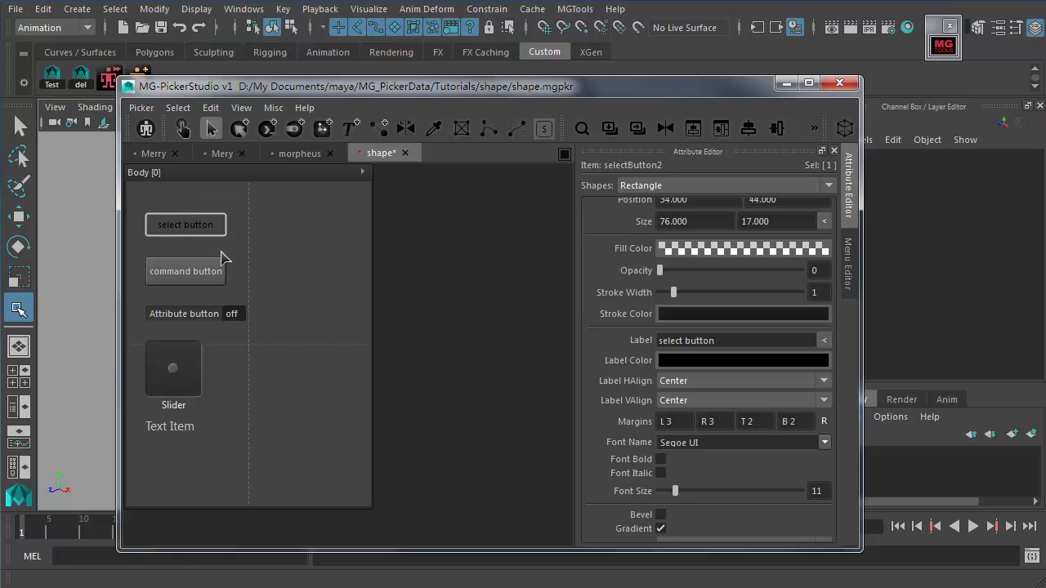
drag(661, 271, 821, 269)
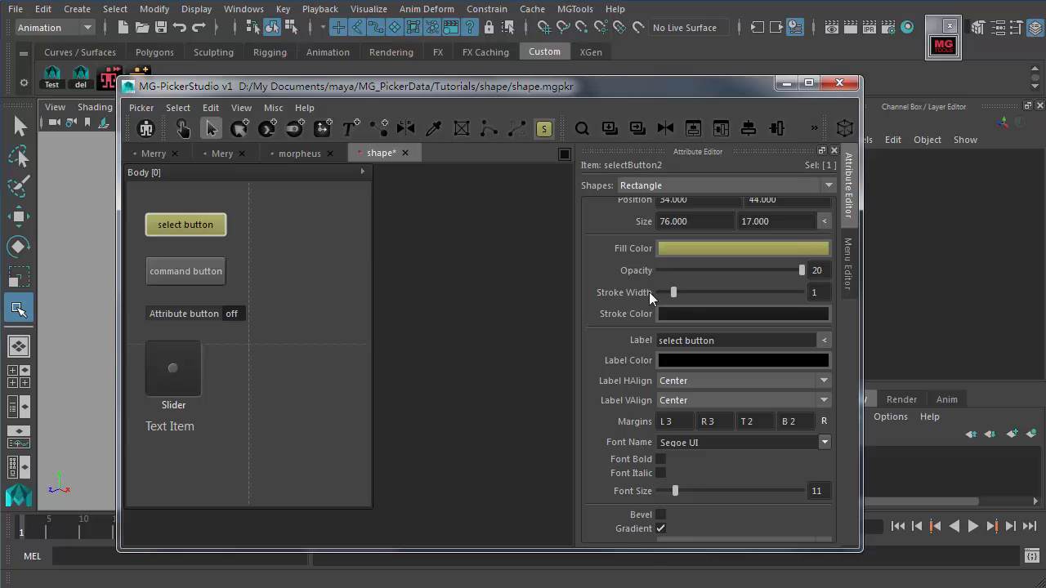
- Examine the select button's stroke colour palette, label text and label margin attributes
scroll(629, 282, down, 2)
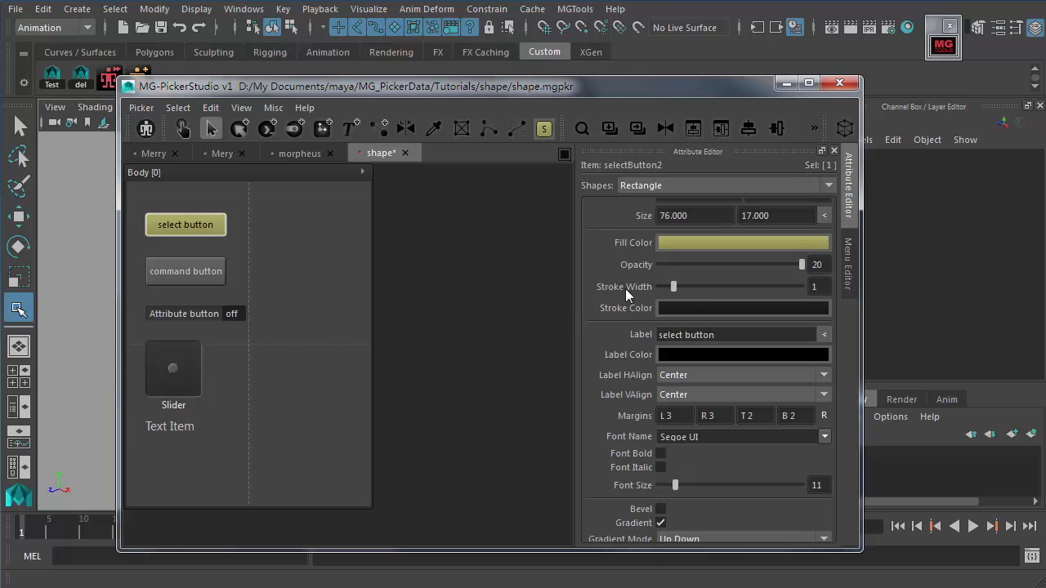
click(276, 267)
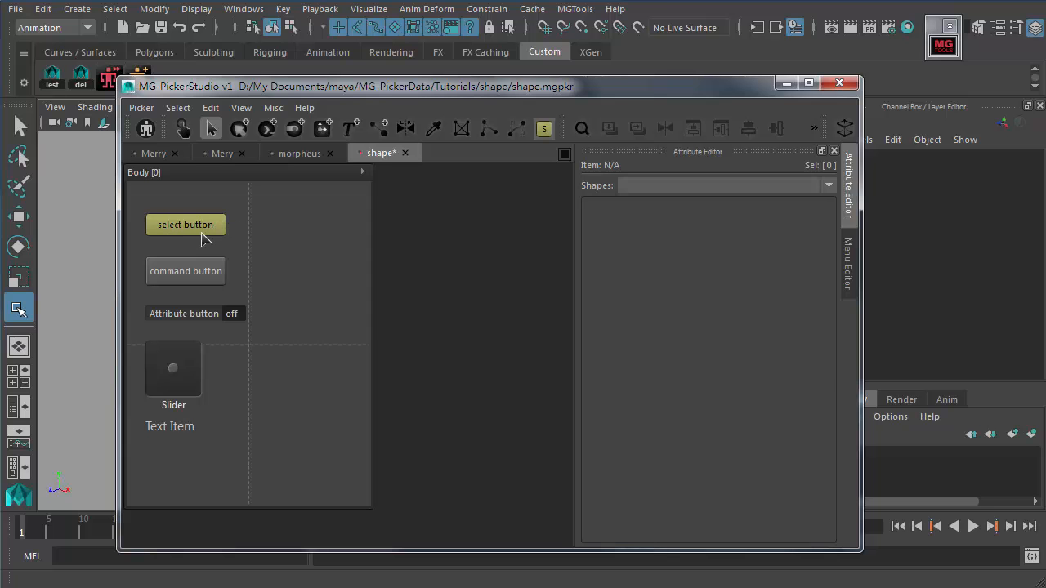
click(204, 235)
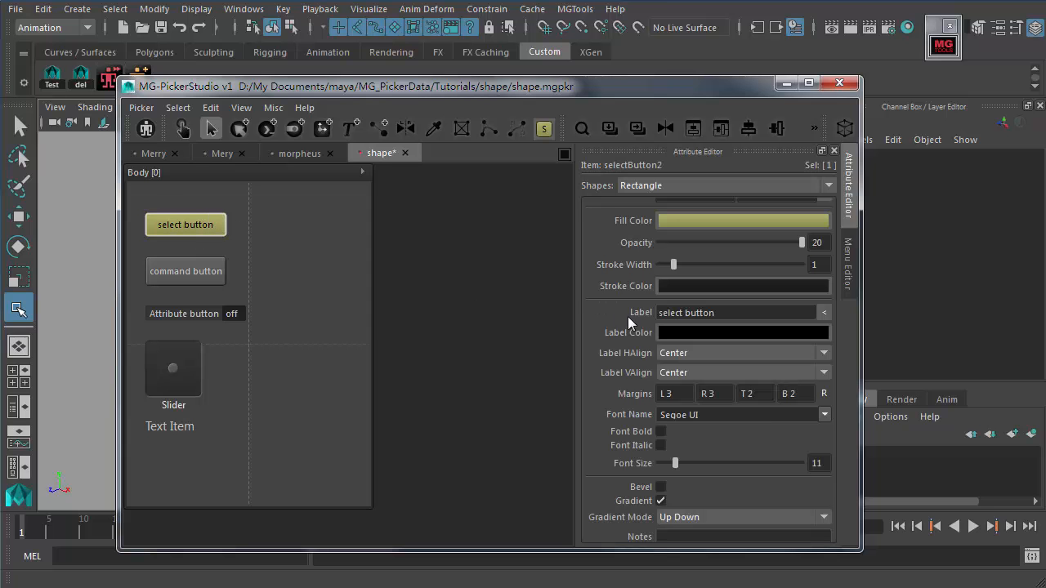
click(681, 286)
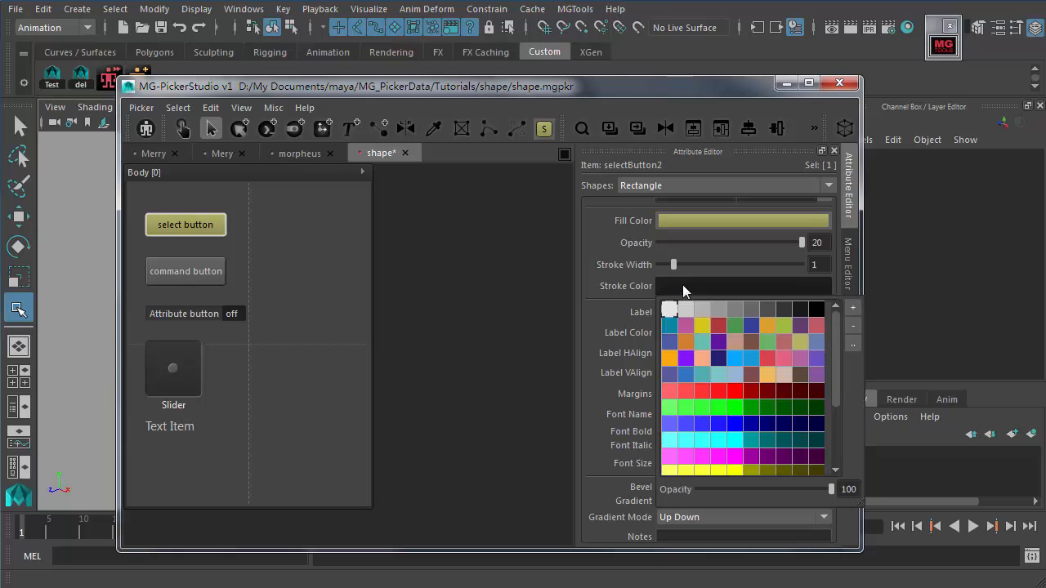
drag(732, 311, 586, 313)
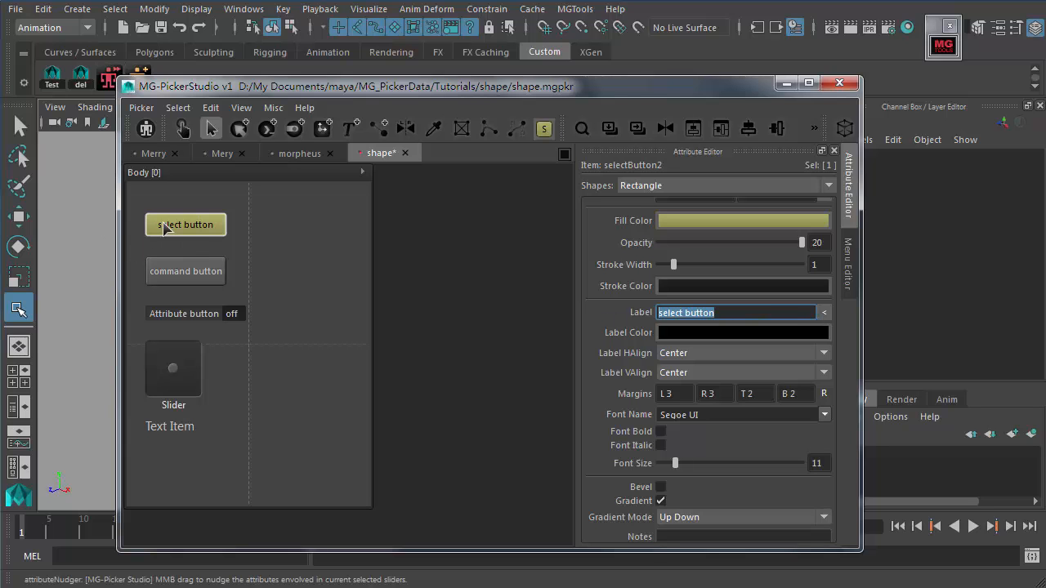
click(747, 312)
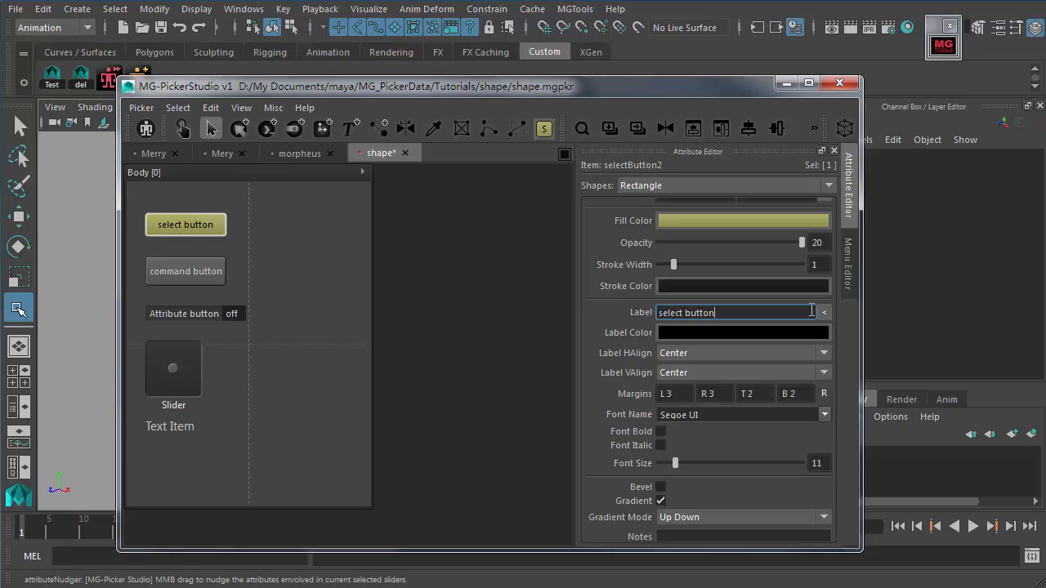
drag(805, 309, 645, 308)
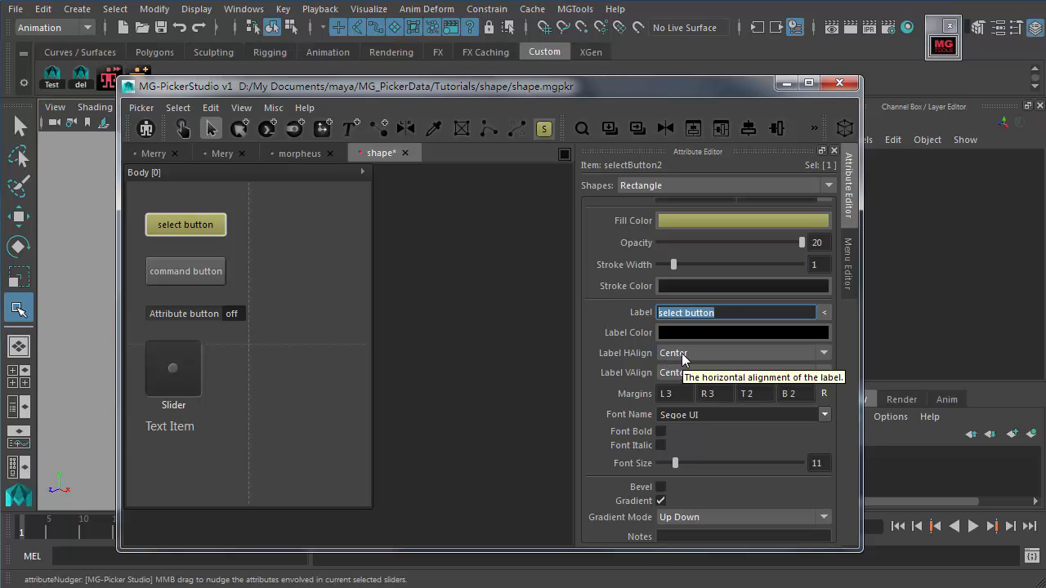
click(680, 395)
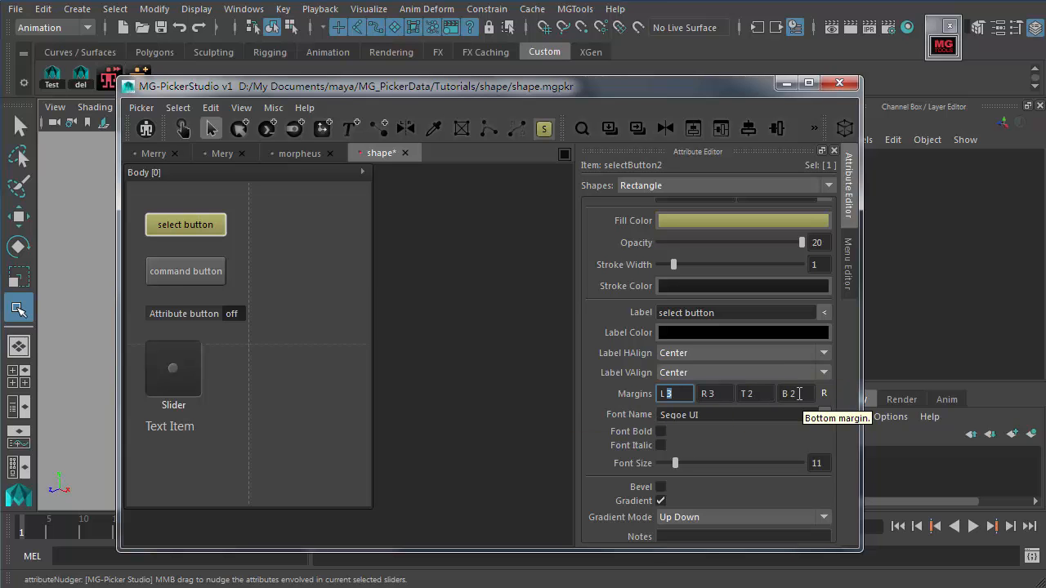
- Align the select button's label to Left horizontally and Top vertically
click(684, 353)
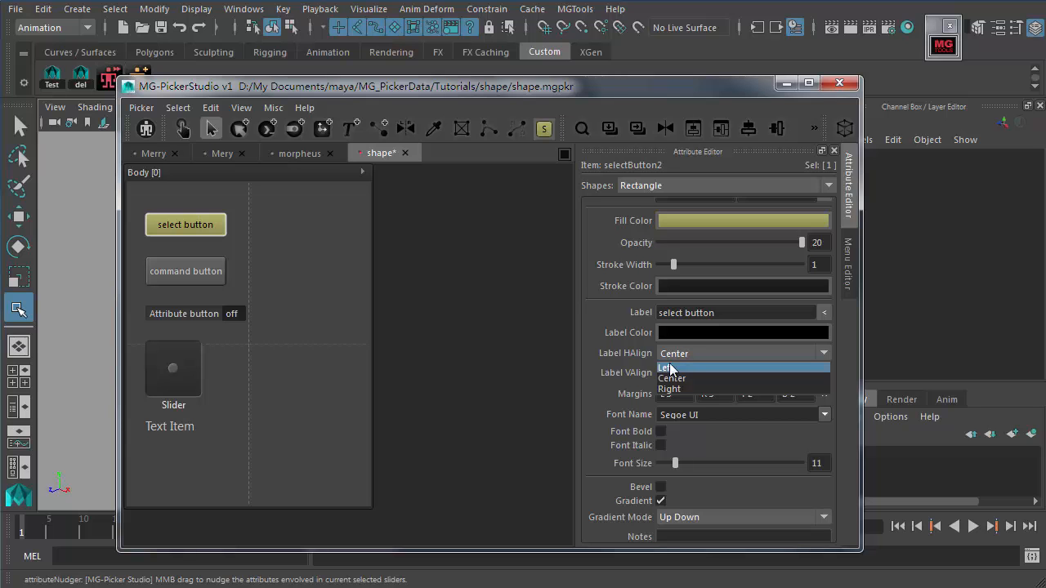
click(673, 368)
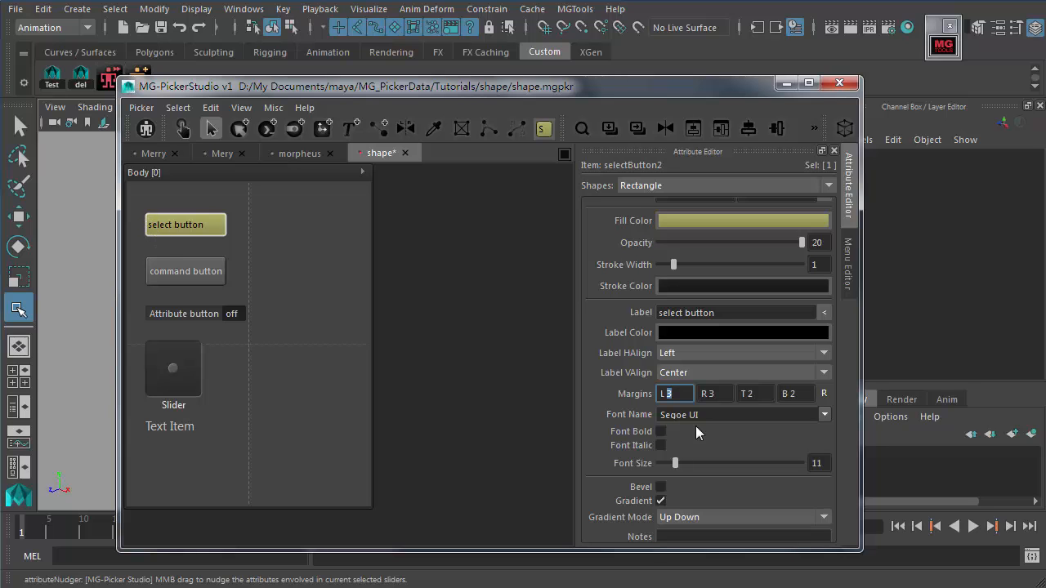
click(695, 373)
click(733, 386)
click(749, 393)
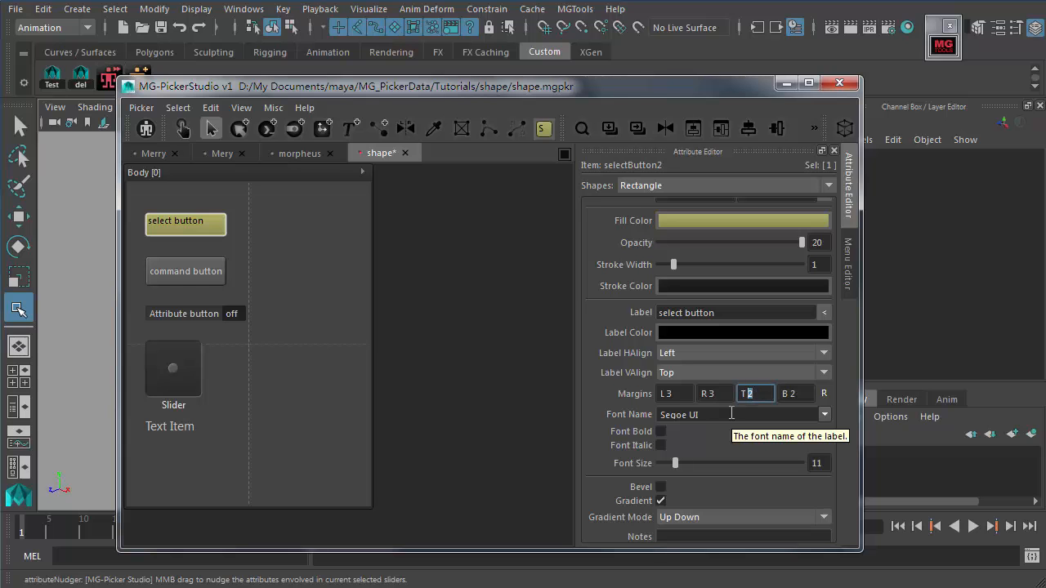
- Examine the select button's left, right, top and bottom label margins and its font attributes
click(666, 394)
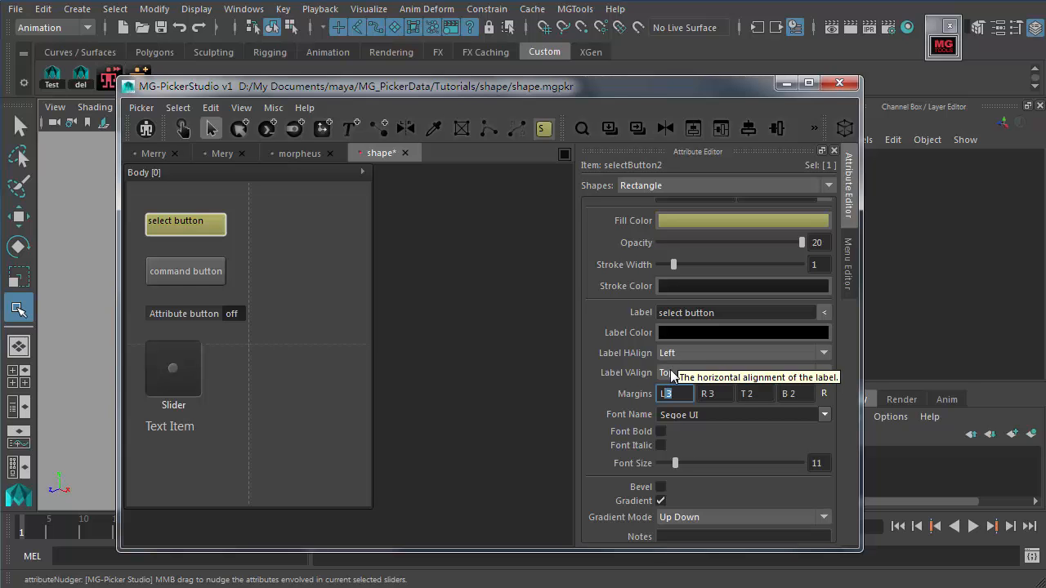
click(722, 393)
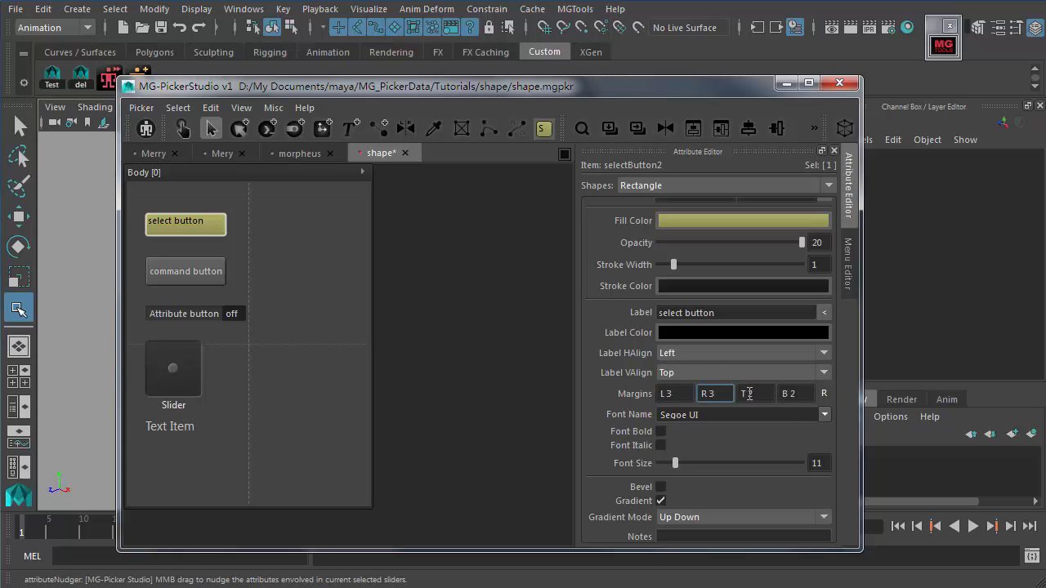
click(760, 393)
click(799, 393)
click(756, 393)
click(718, 394)
scroll(619, 423, down, 2)
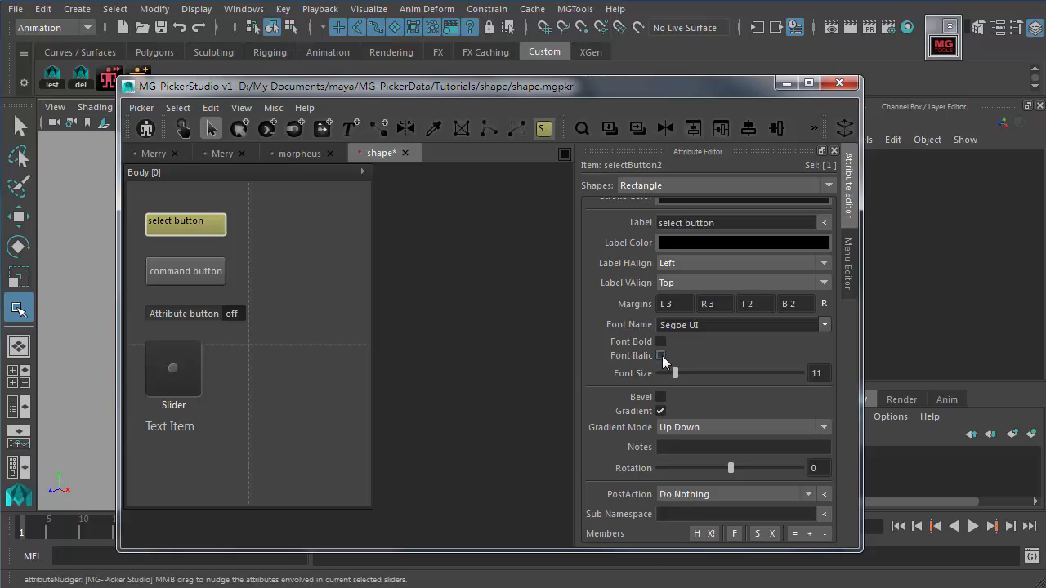
scroll(620, 369, down, 1)
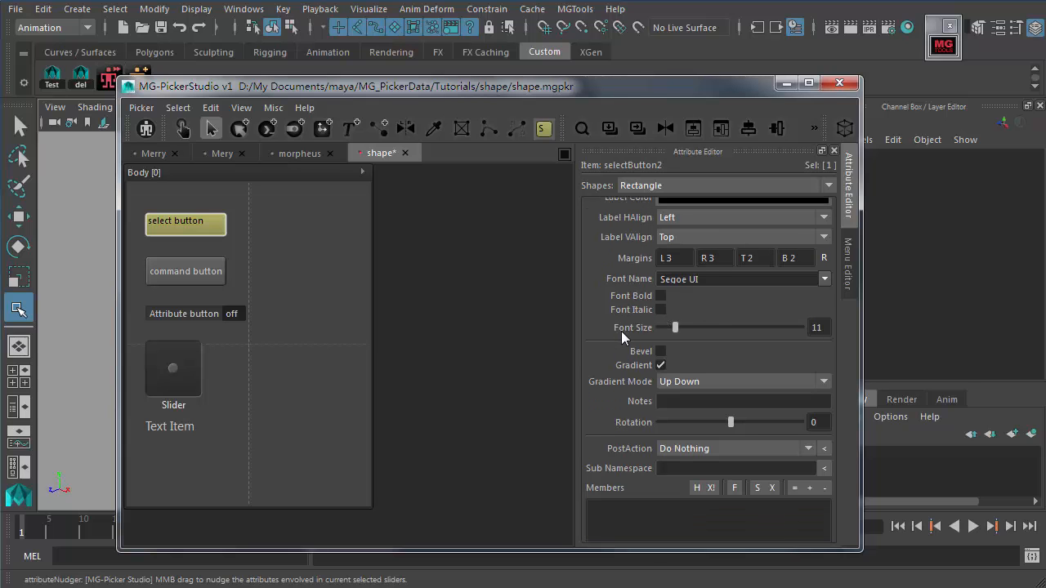
scroll(607, 359, down, 1)
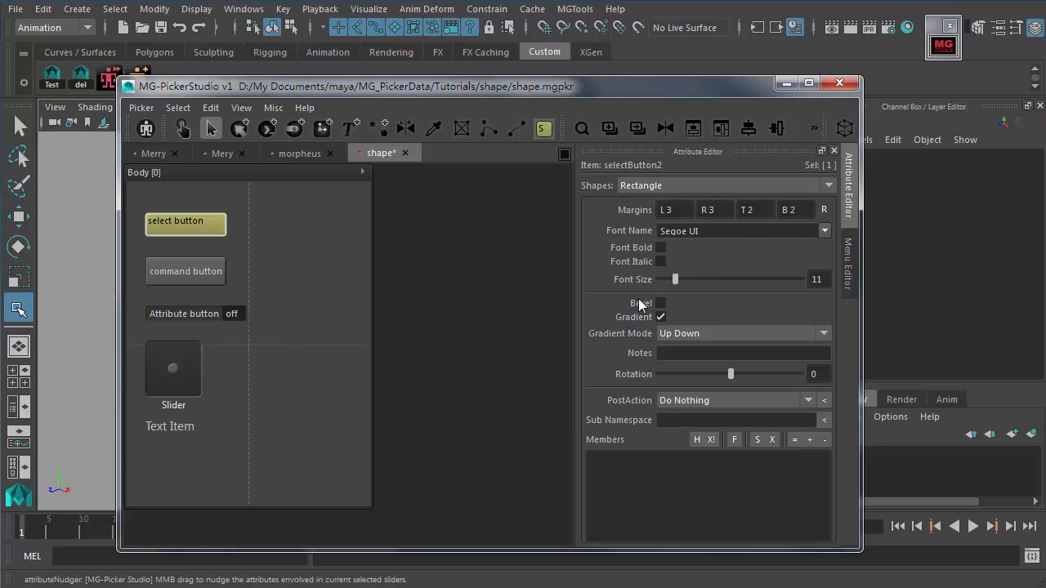
- Enable Bevel on the select button and inspect its edges up close
click(660, 303)
click(266, 238)
alt+right_drag(161, 215, 487, 359)
alt+middle_drag(401, 260, 462, 482)
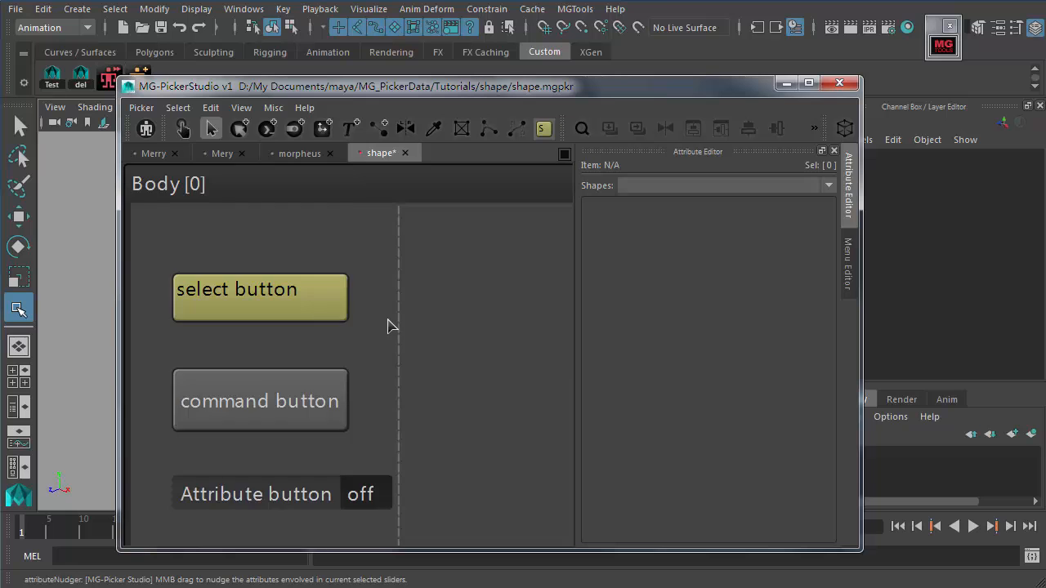
key(f)
click(211, 229)
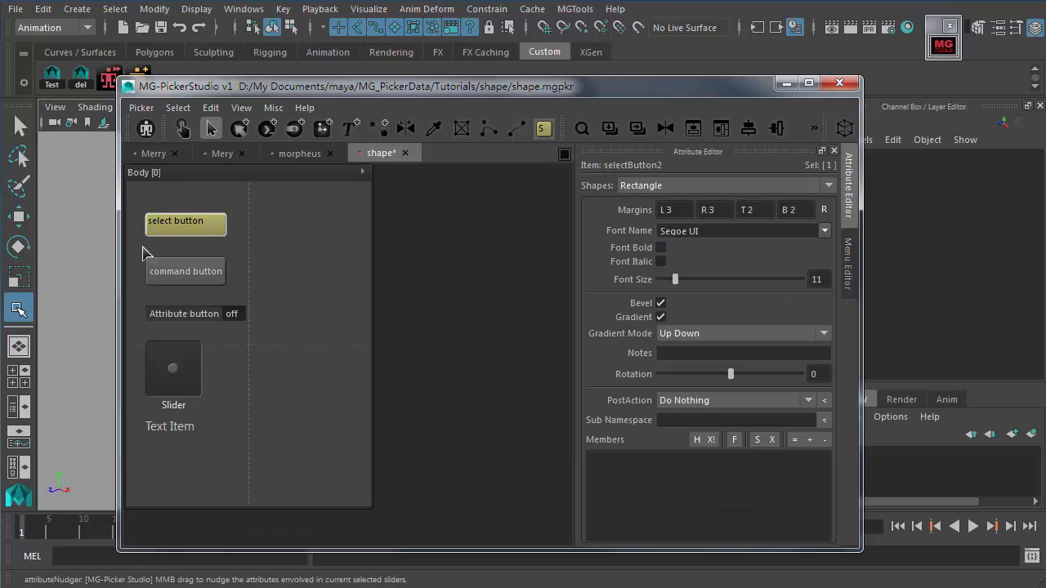
- Turn the select button's Gradient off and on again to compare its shading
click(658, 319)
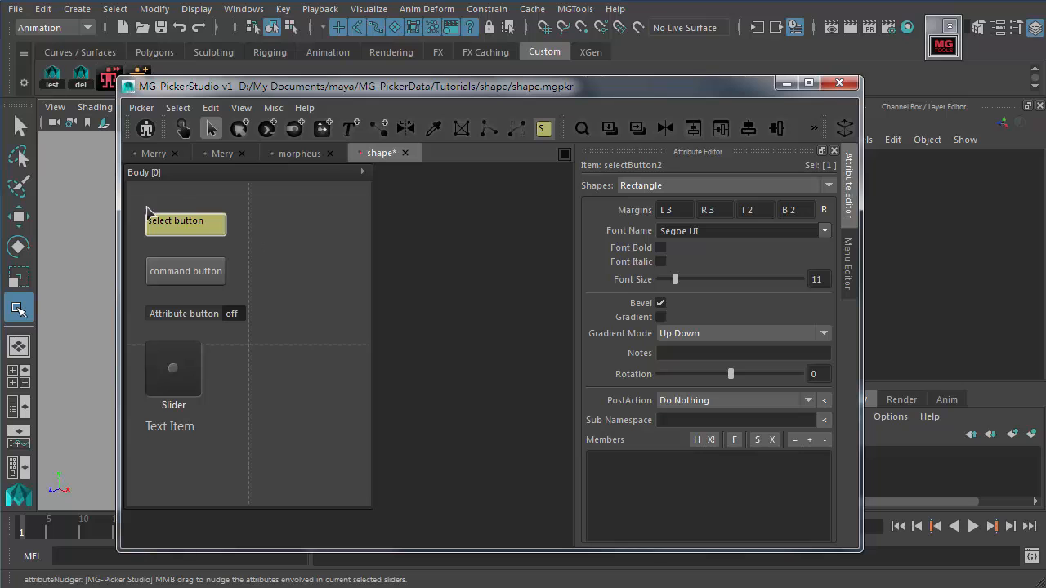
click(660, 317)
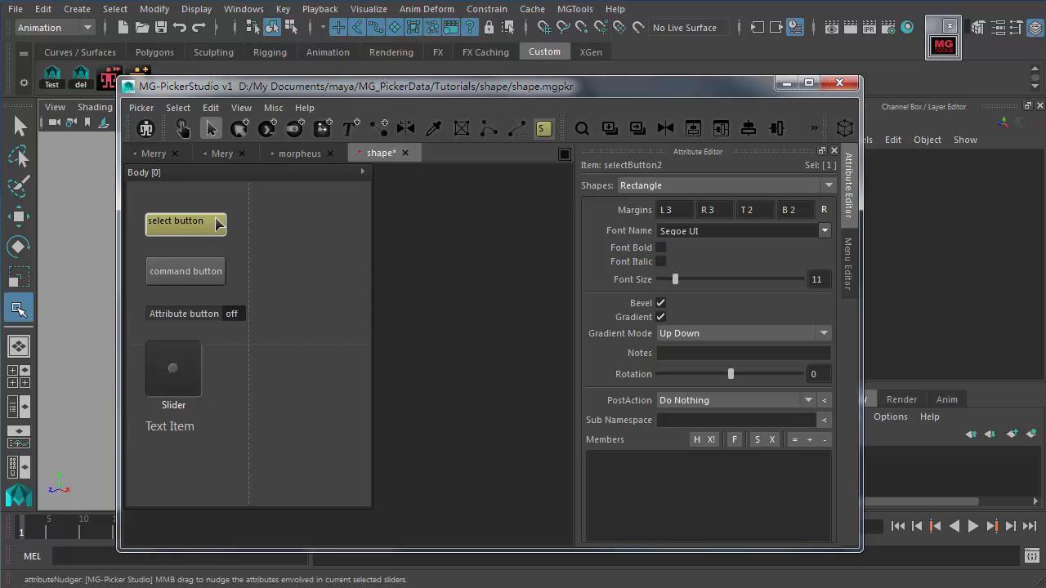
scroll(219, 223, up, 3)
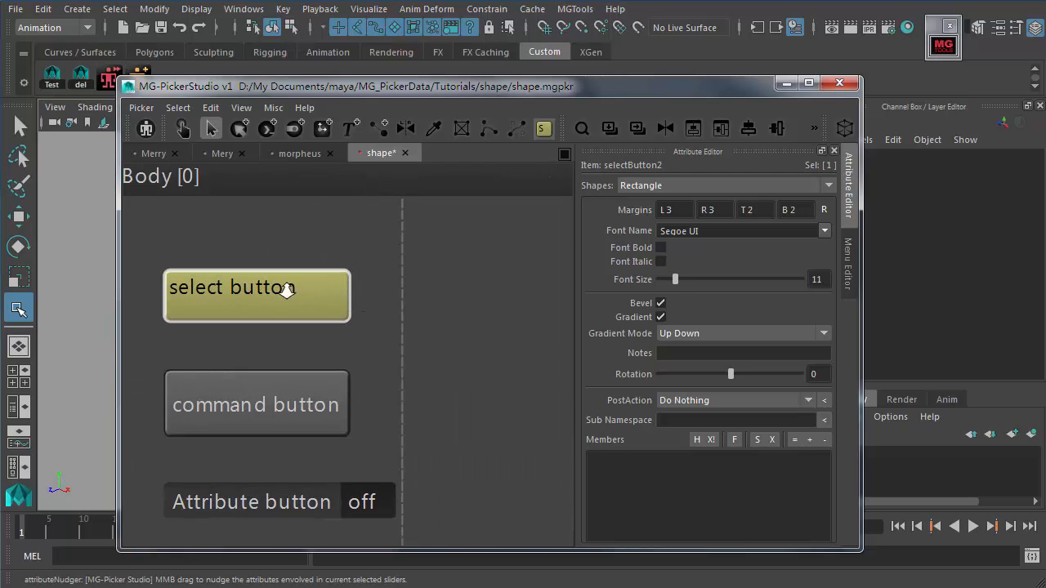
scroll(335, 301, up, 1)
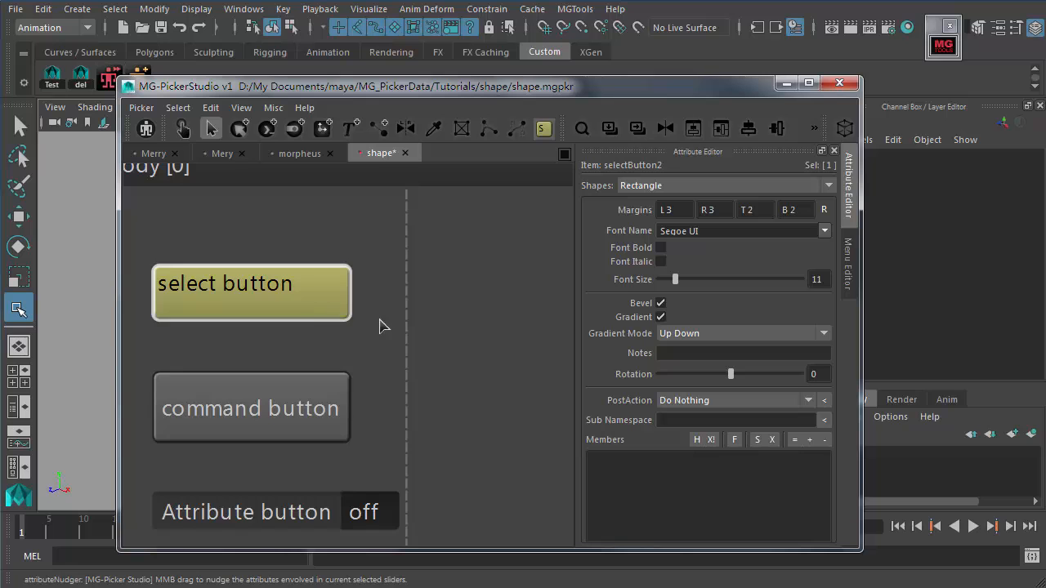
key(a)
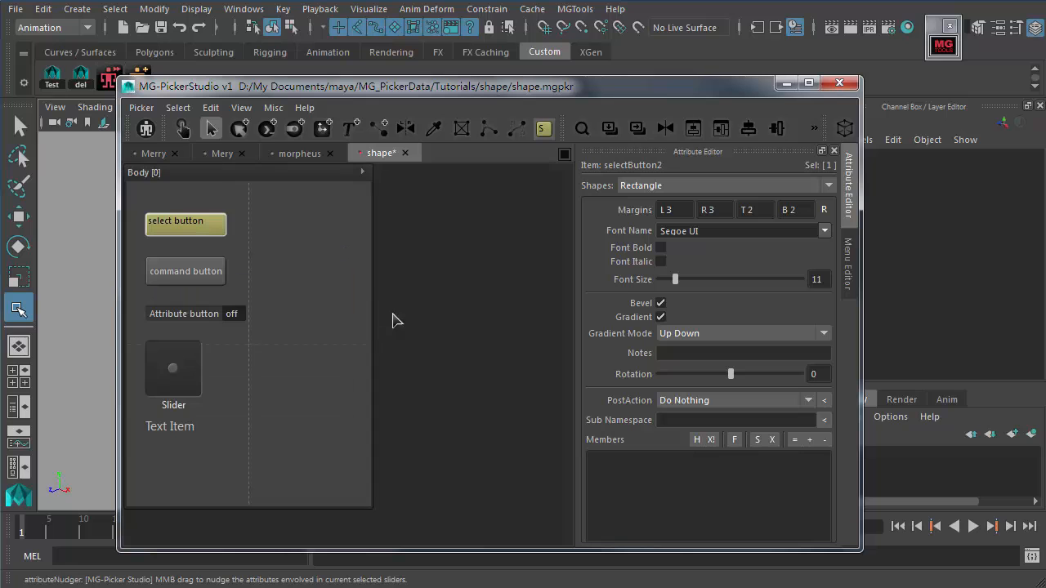
- Review the Gradient Mode options and inspect the select button's gradient up close
click(686, 334)
click(612, 332)
alt+right_drag(199, 209, 629, 428)
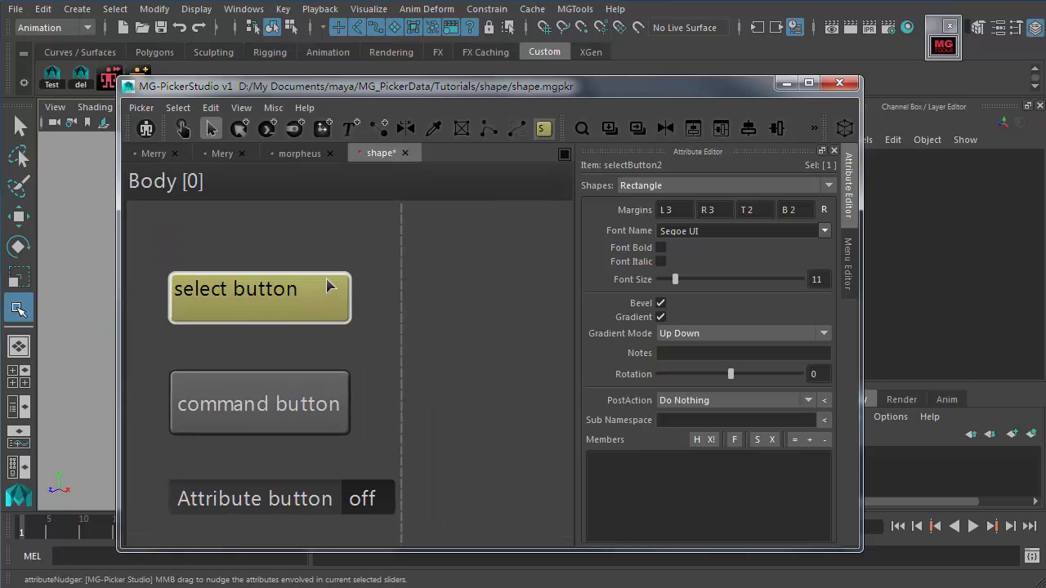
key(f)
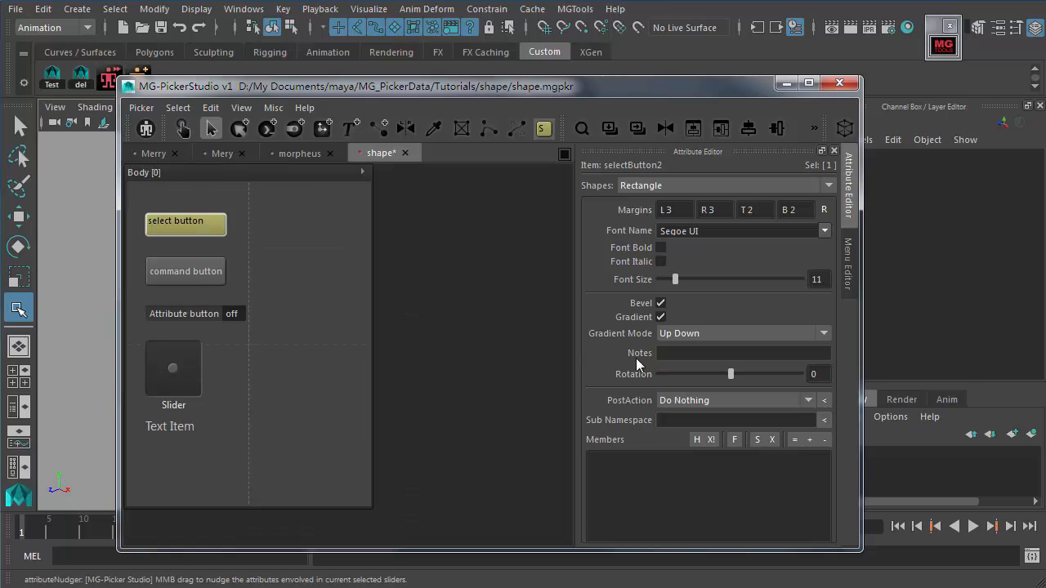
- Set the select button's Notes to "This is a select button."
scroll(647, 344, down, 2)
click(681, 306)
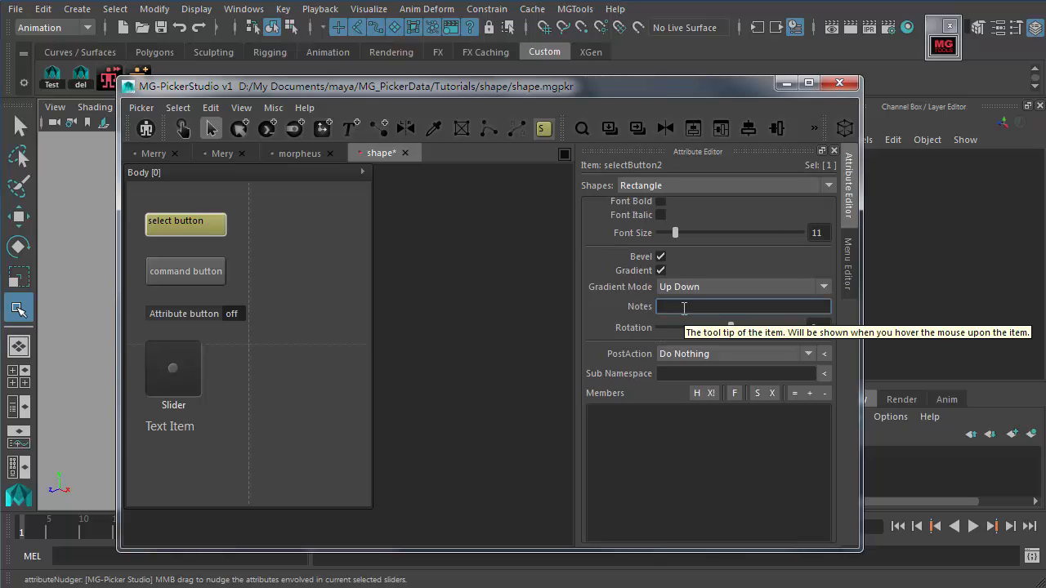
text(This is a select button.)
click(314, 241)
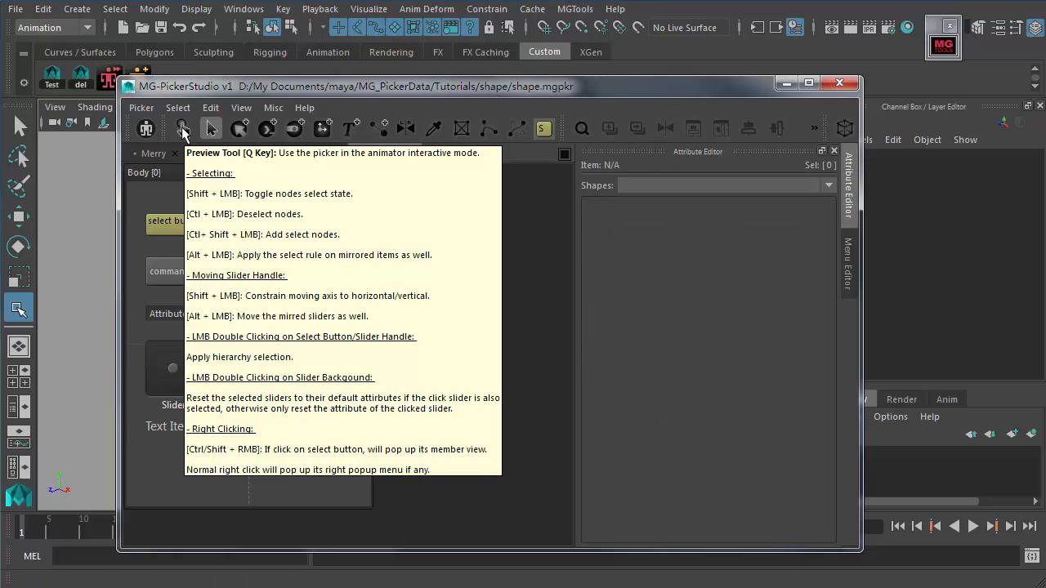
- Preview the select button's note tooltip in interactive mode and compare its Notes and Rotation attributes with the command button's
click(182, 129)
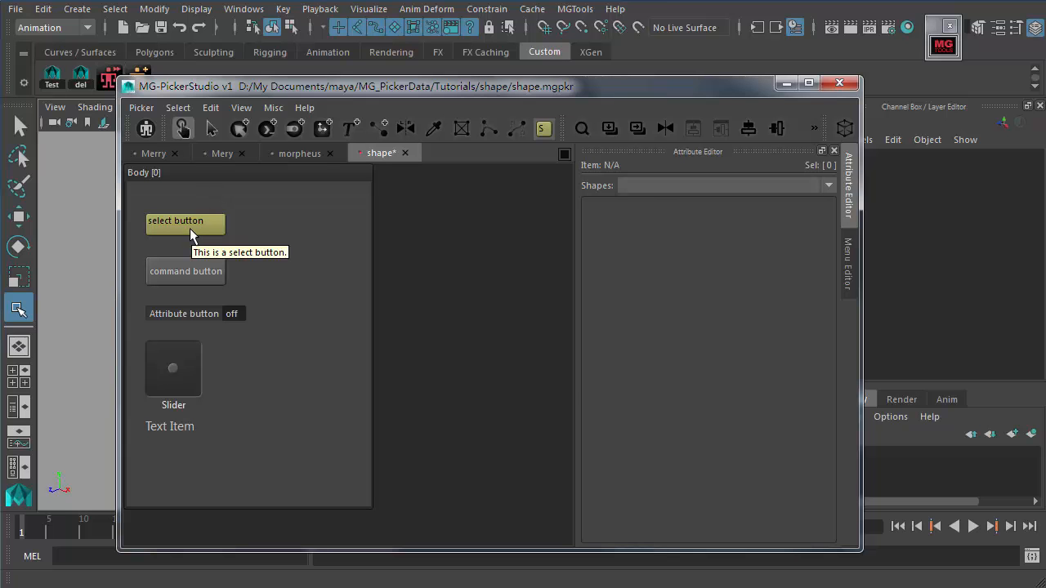
right_drag(190, 229, 263, 296)
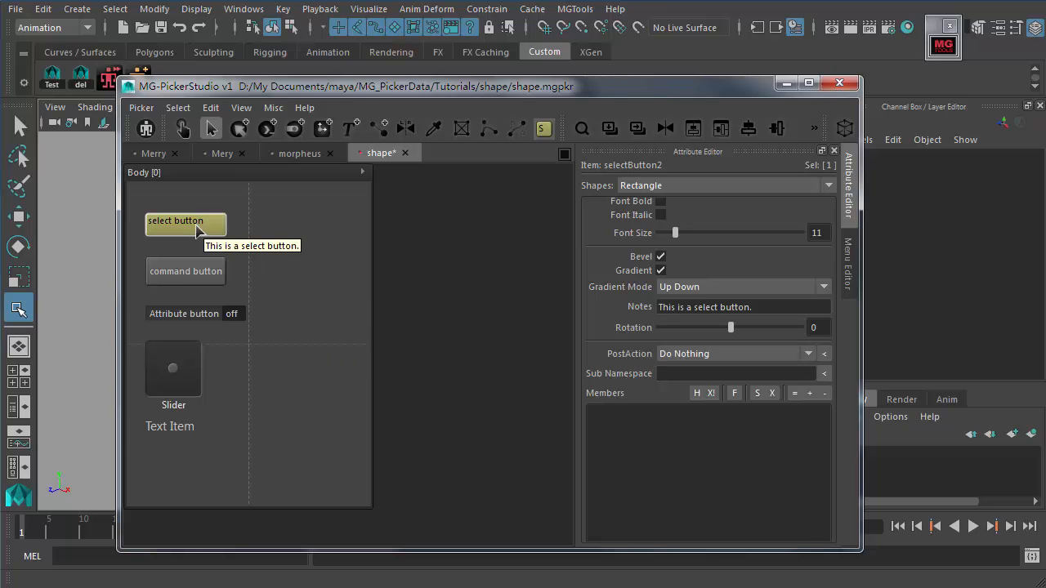
click(196, 271)
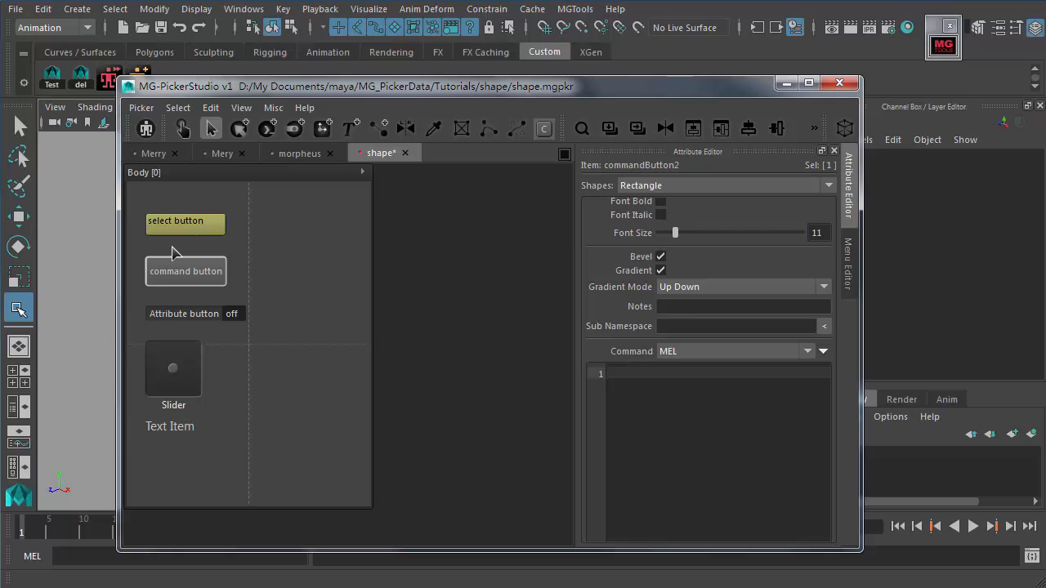
click(196, 227)
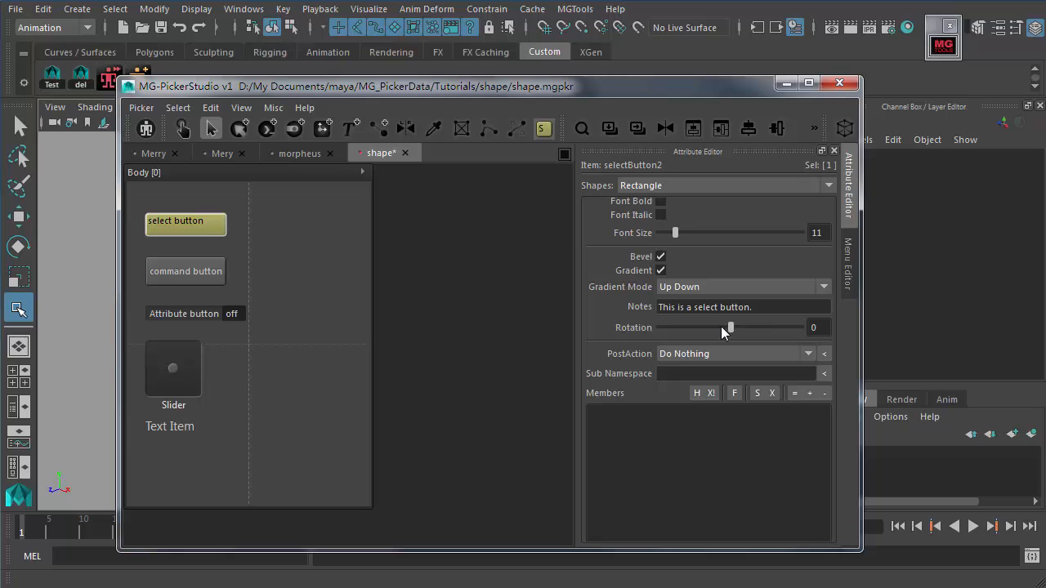
mouse_move(177, 224)
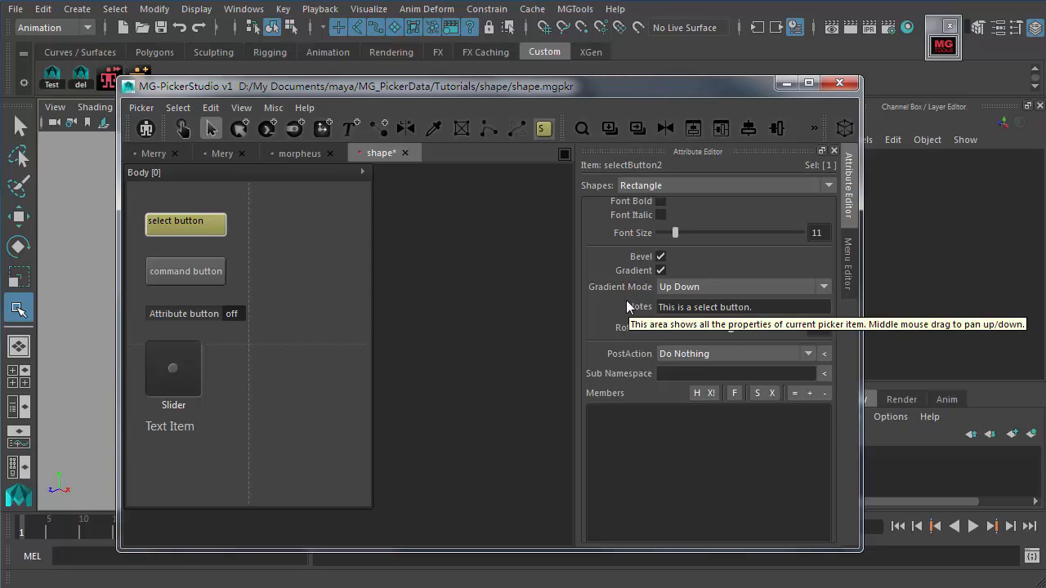
- Review the select button's full attribute list, from Roundness down to PostAction, Sub Namespace and Members
scroll(625, 310, up, 9)
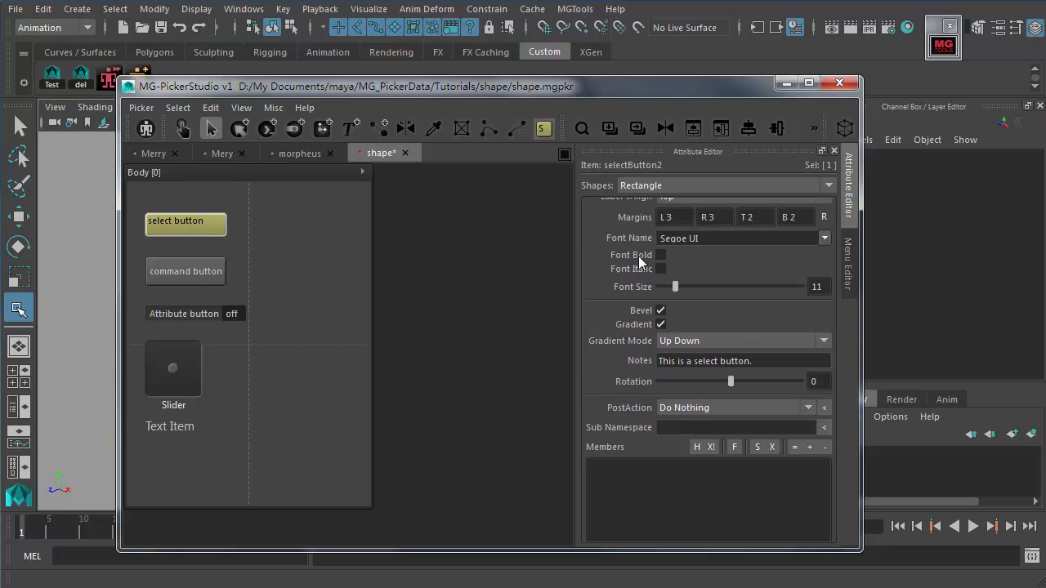
scroll(631, 237, up, 5)
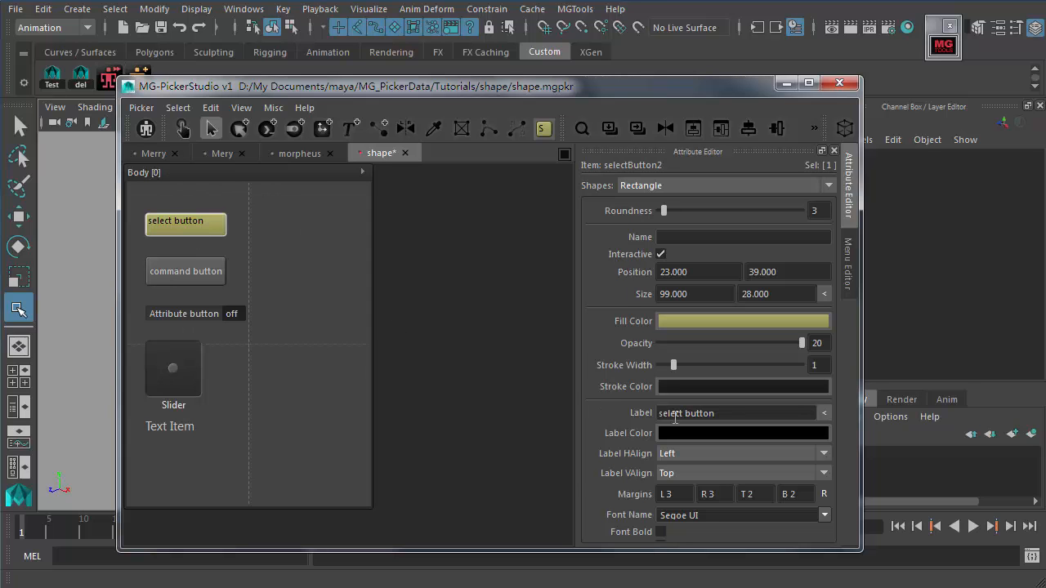
scroll(629, 443, down, 1)
scroll(629, 441, down, 10)
scroll(609, 389, down, 3)
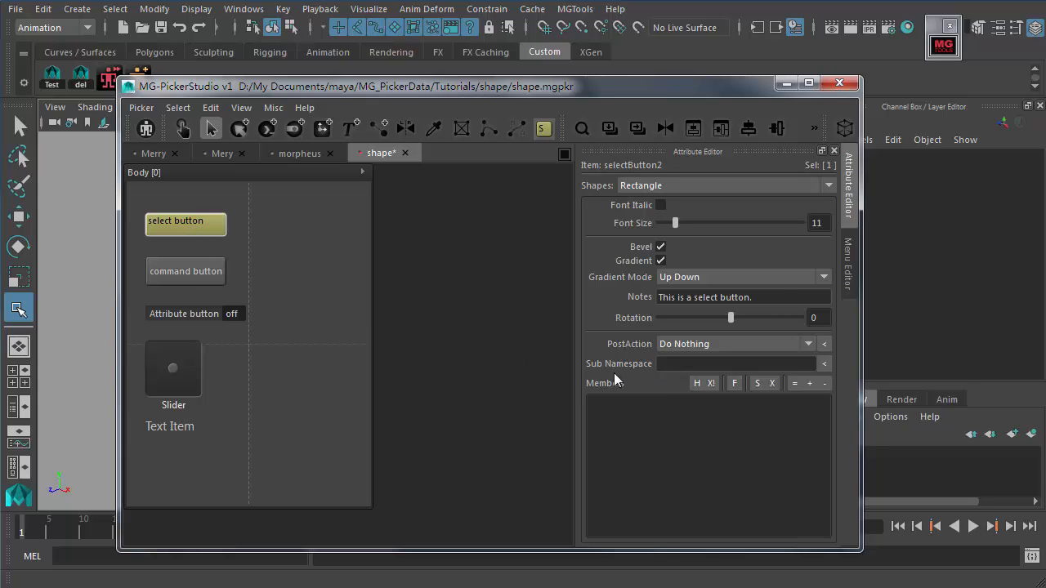
- Inspect the Sub Namespace attribute on the command button, attribute button and slider, and read its description
click(181, 274)
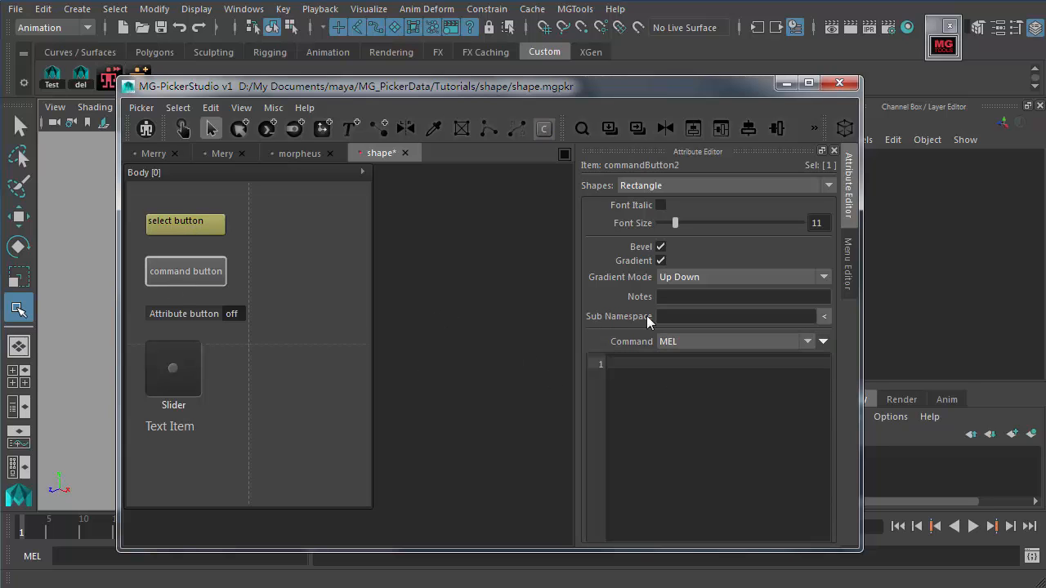
click(206, 315)
click(195, 351)
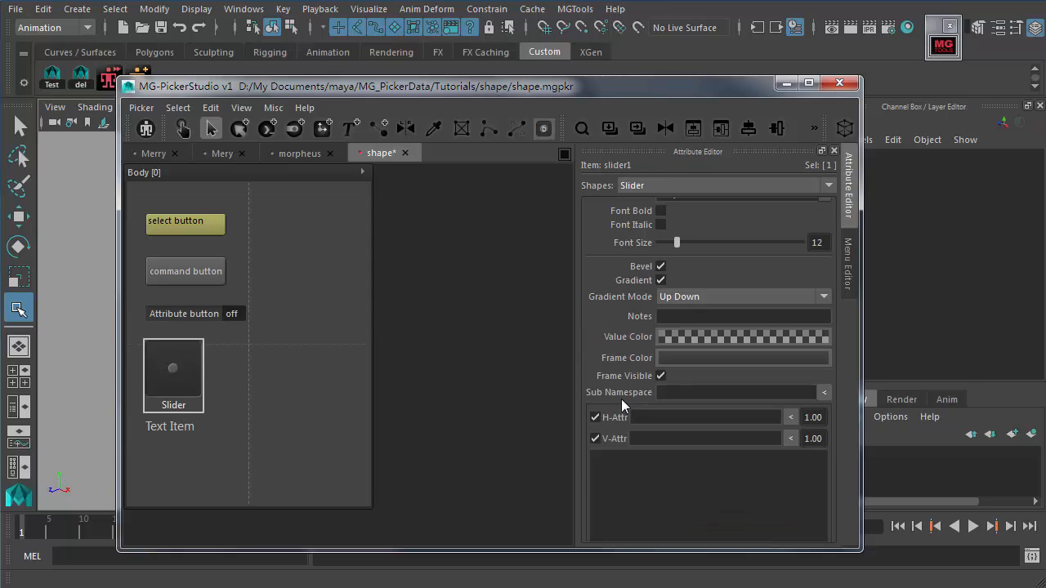
mouse_move(621, 401)
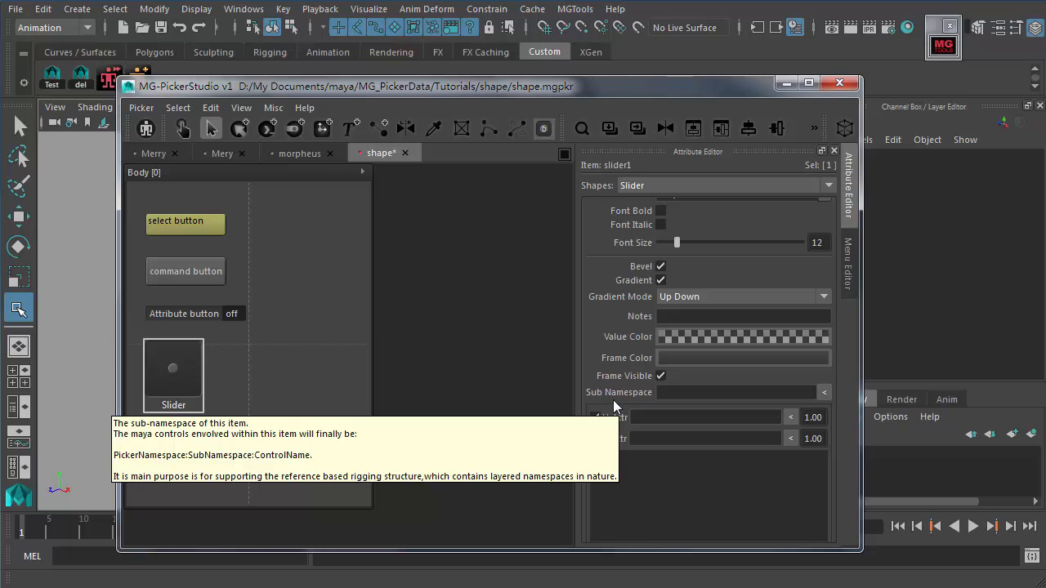
- With the select button selected, view the picker's Set Namespace dialog and close it without setting a namespace
click(199, 229)
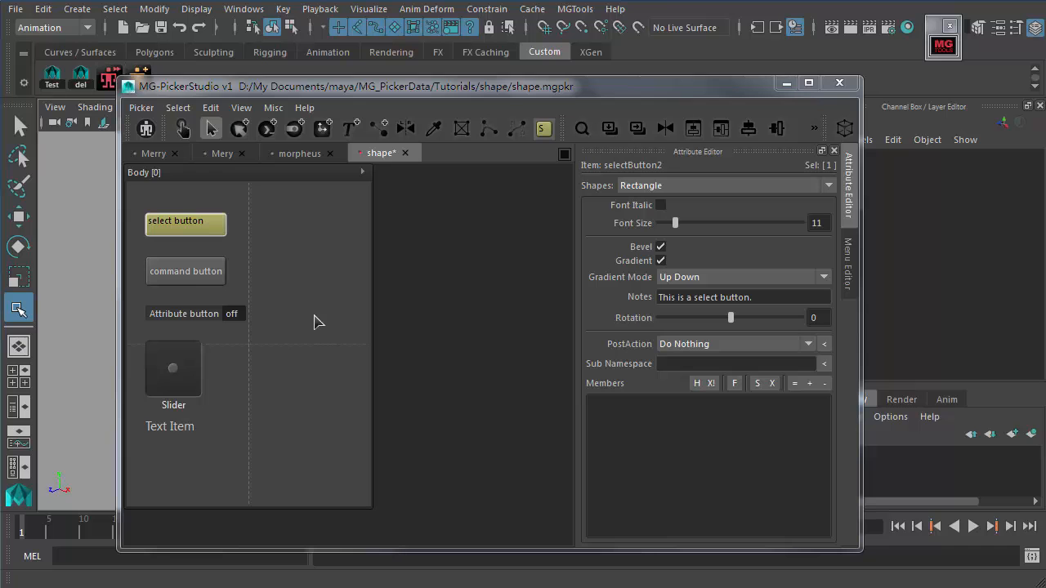
click(140, 107)
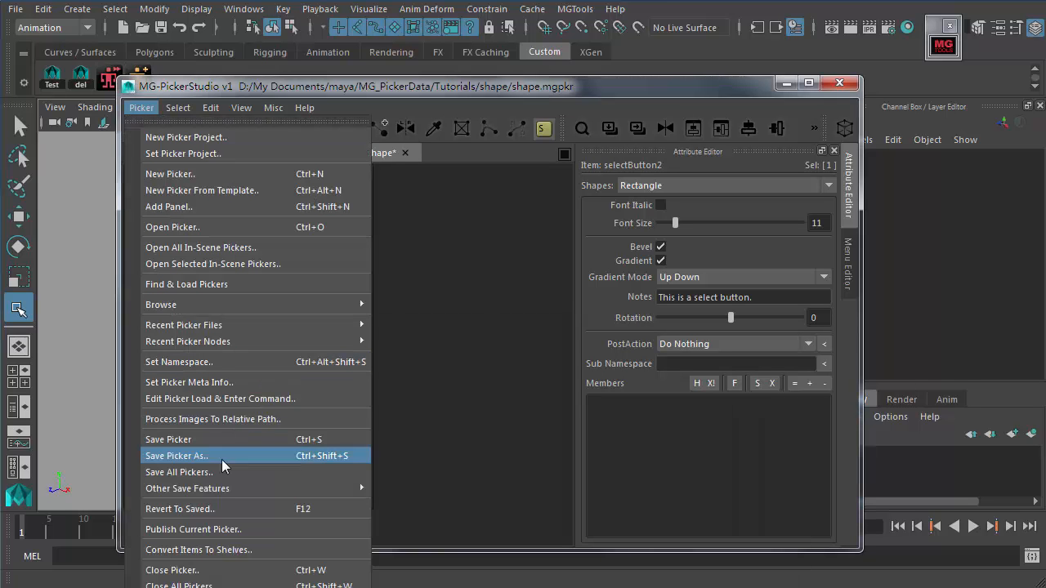
click(225, 362)
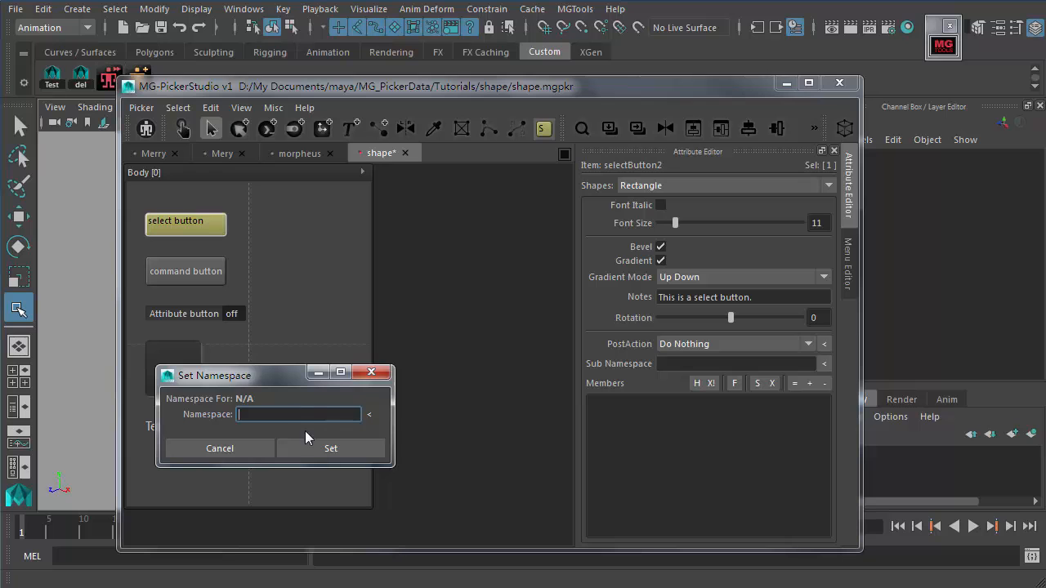
click(243, 450)
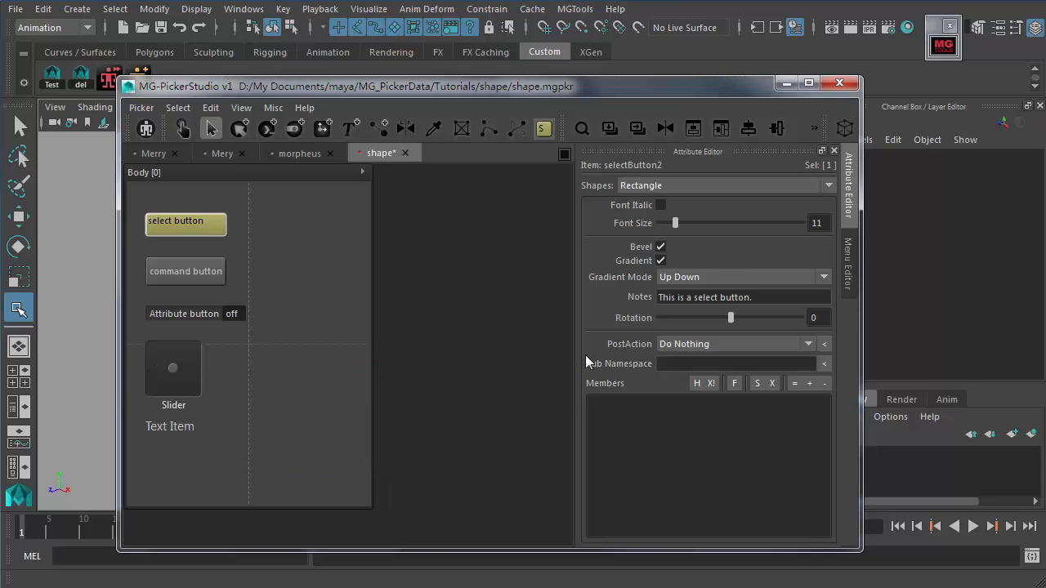
- Compare the Sub Namespace fields of the select button and the command button
click(666, 364)
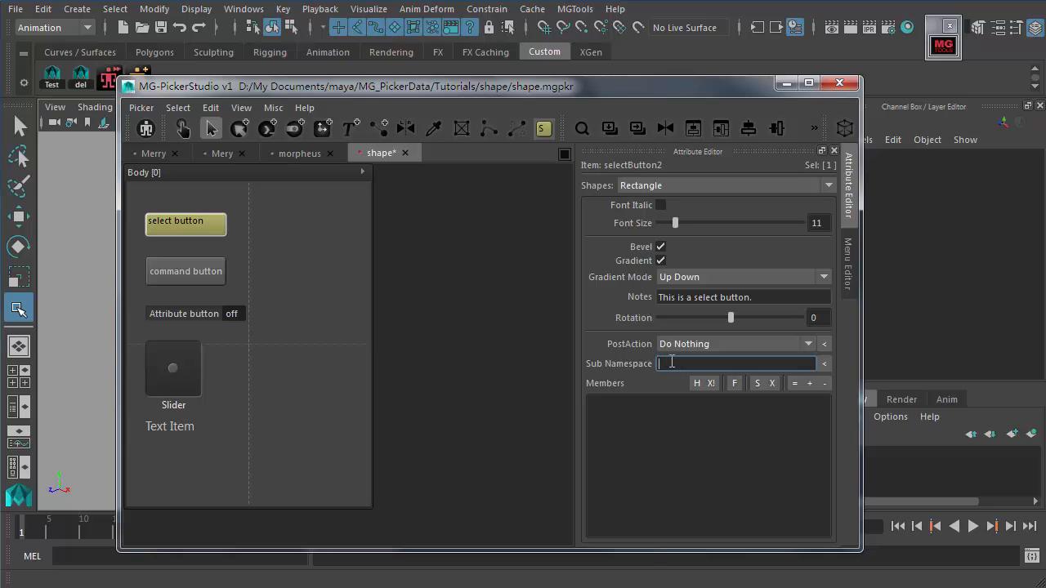
click(214, 276)
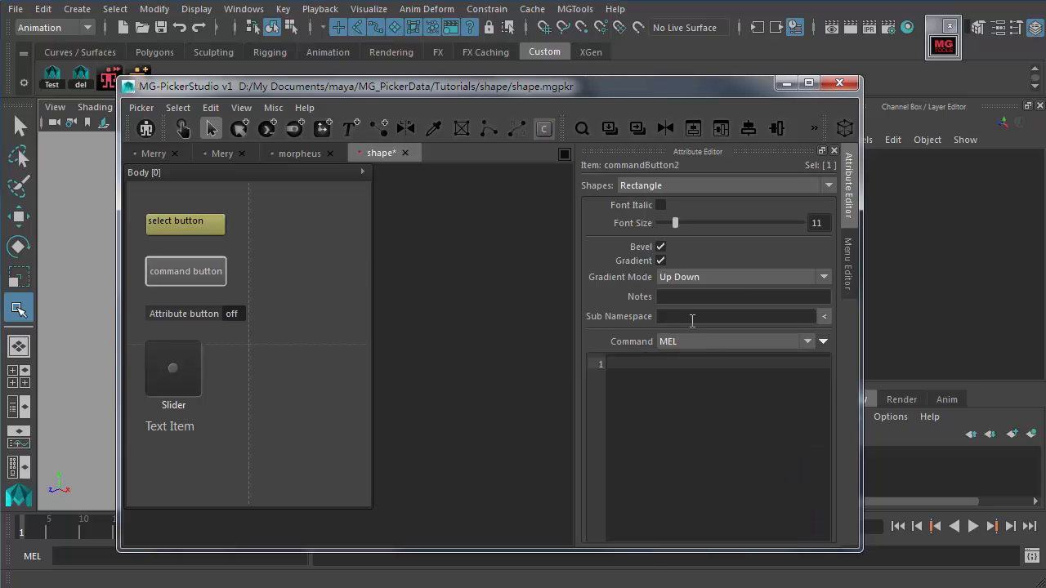
click(182, 222)
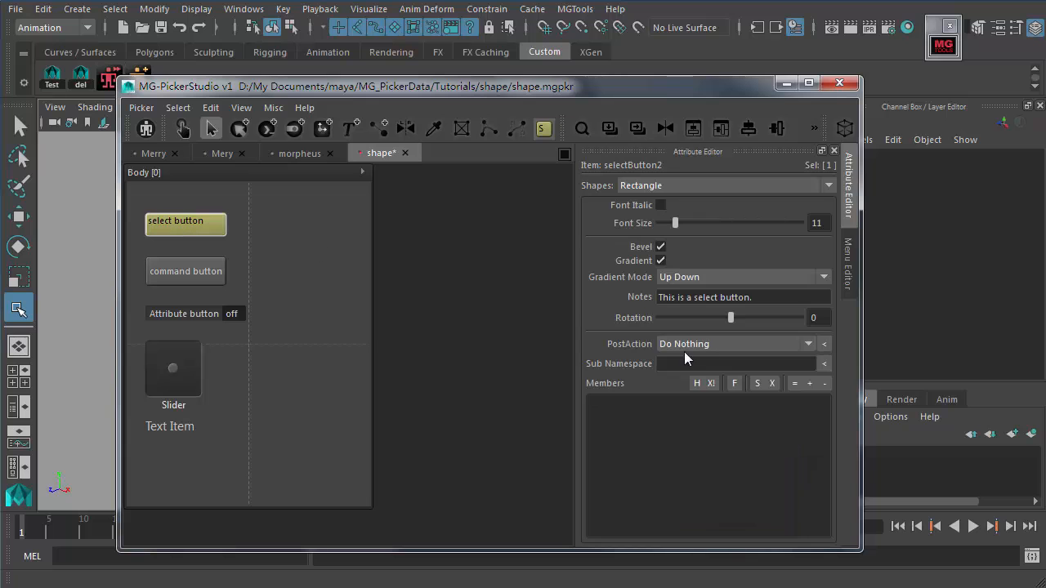
click(663, 364)
click(660, 364)
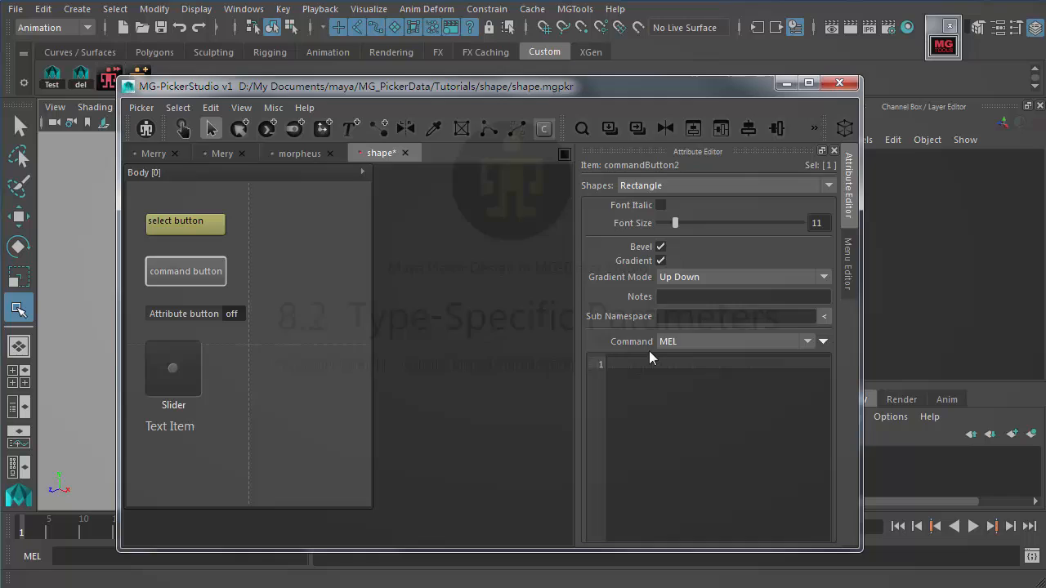
- Examine the command button's MEL command editor and the attribute button's Value Color and Attribute type settings
click(649, 375)
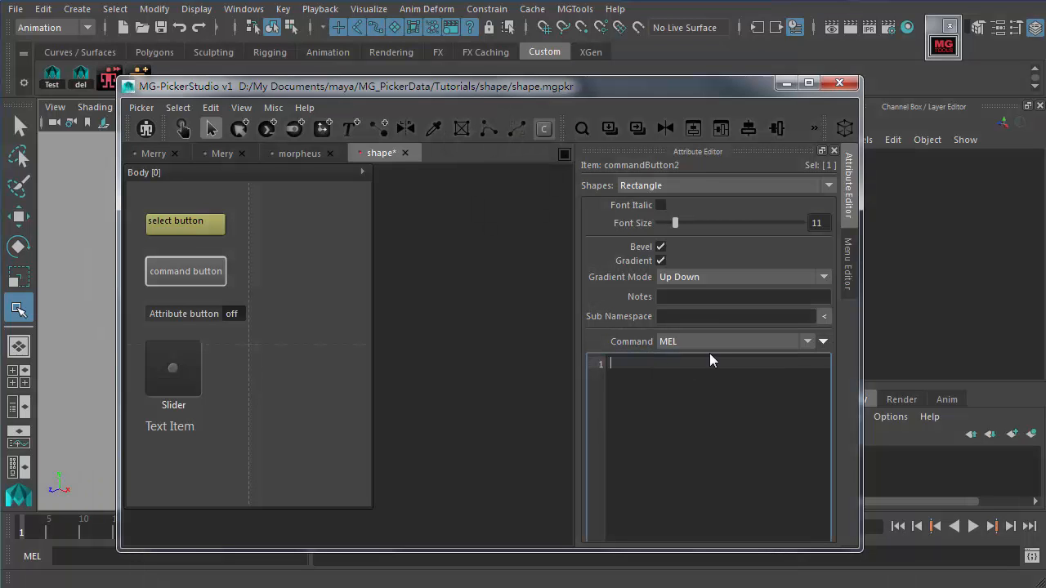
click(196, 317)
scroll(613, 294, down, 3)
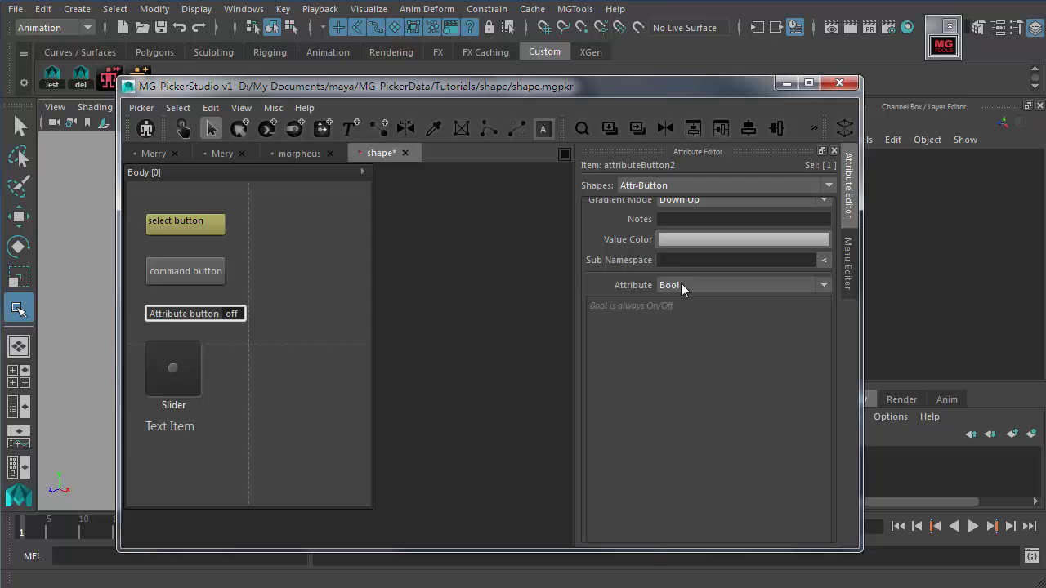
scroll(621, 331, up, 3)
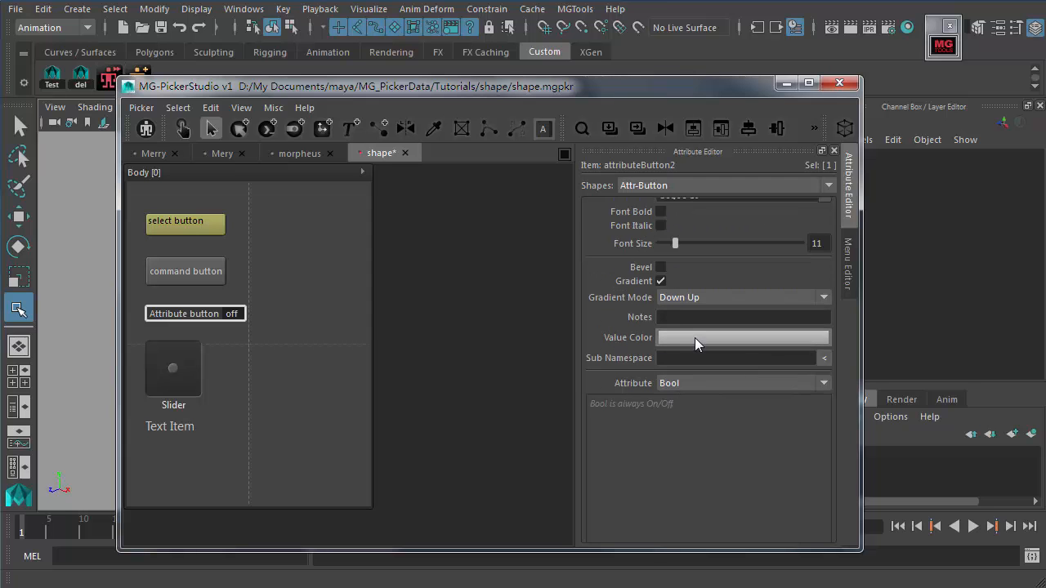
mouse_move(236, 313)
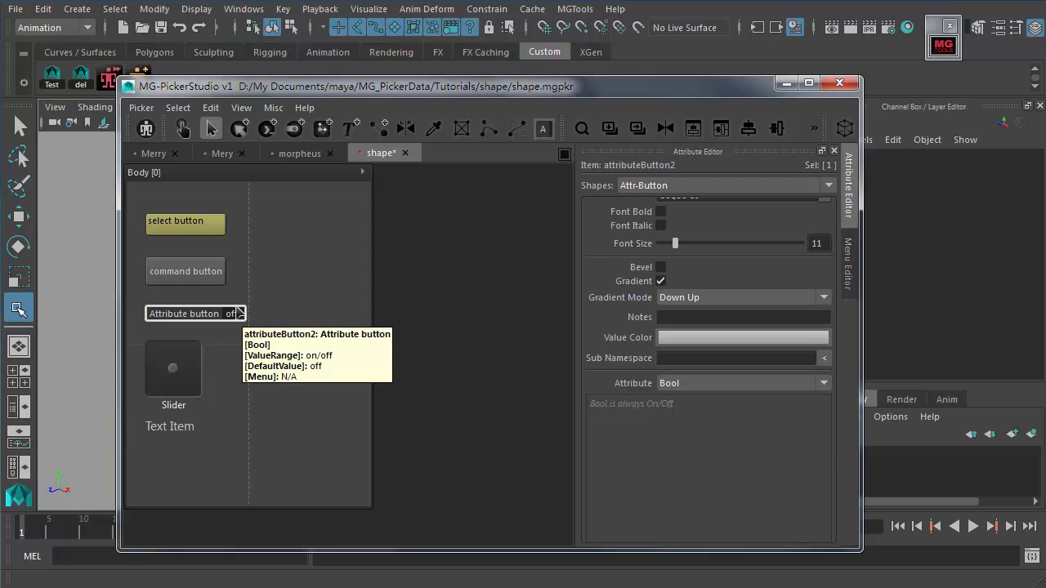
- Set the attribute button's Value Color to a muted red
click(727, 339)
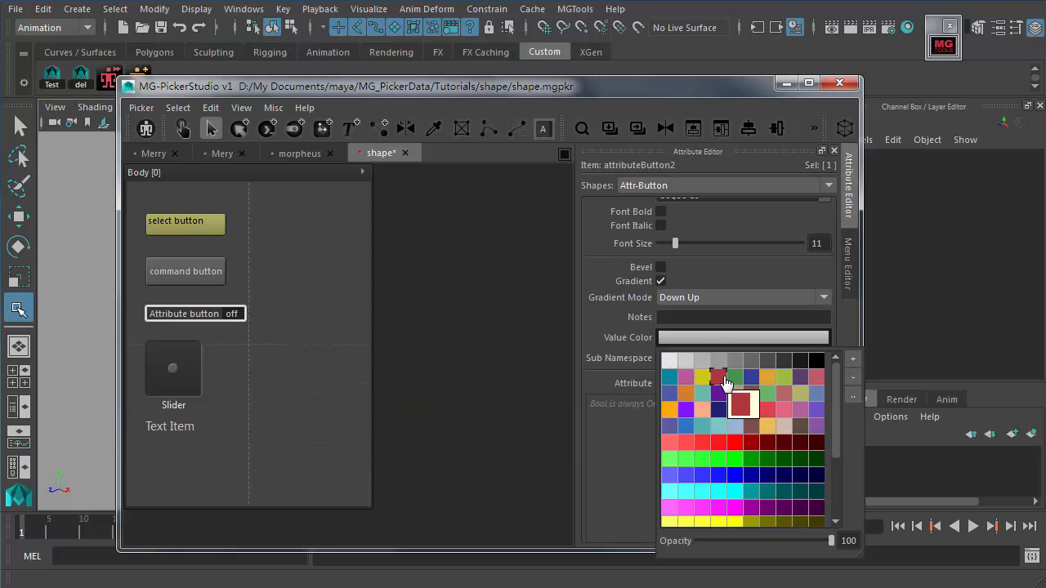
click(817, 377)
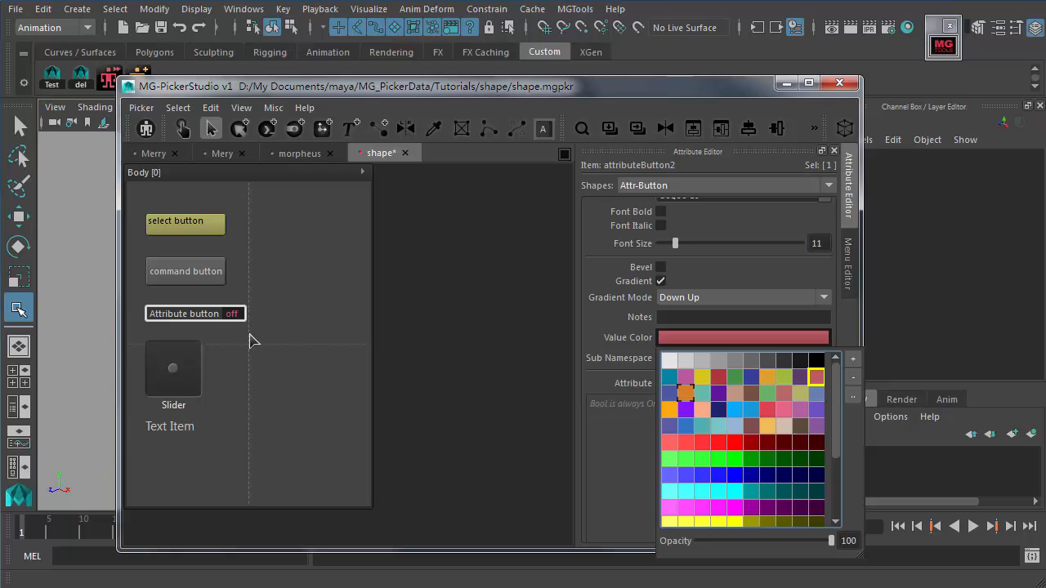
click(636, 340)
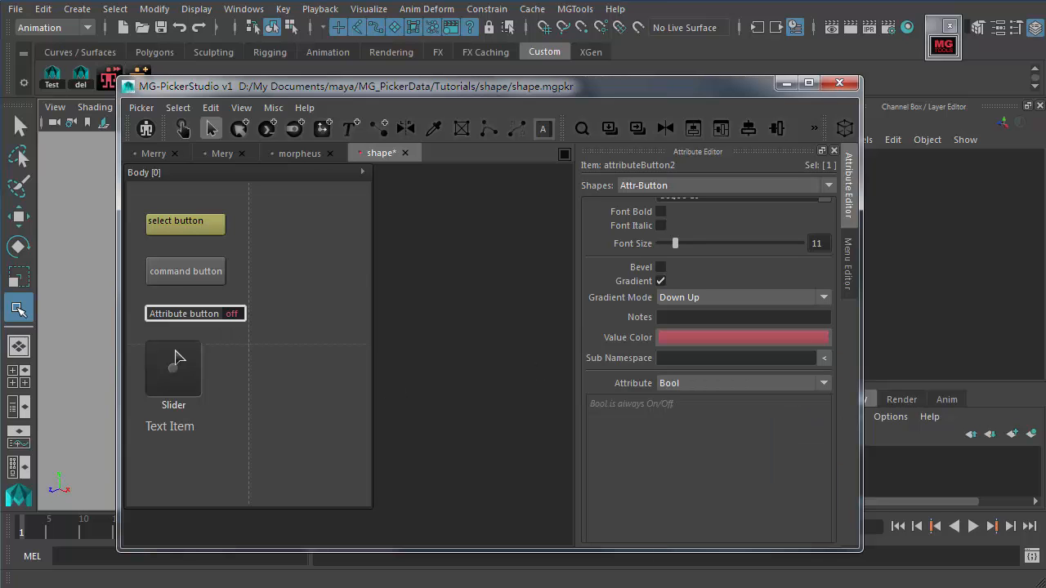
- Set the slider's Frame Color to a pinkish purple
click(174, 358)
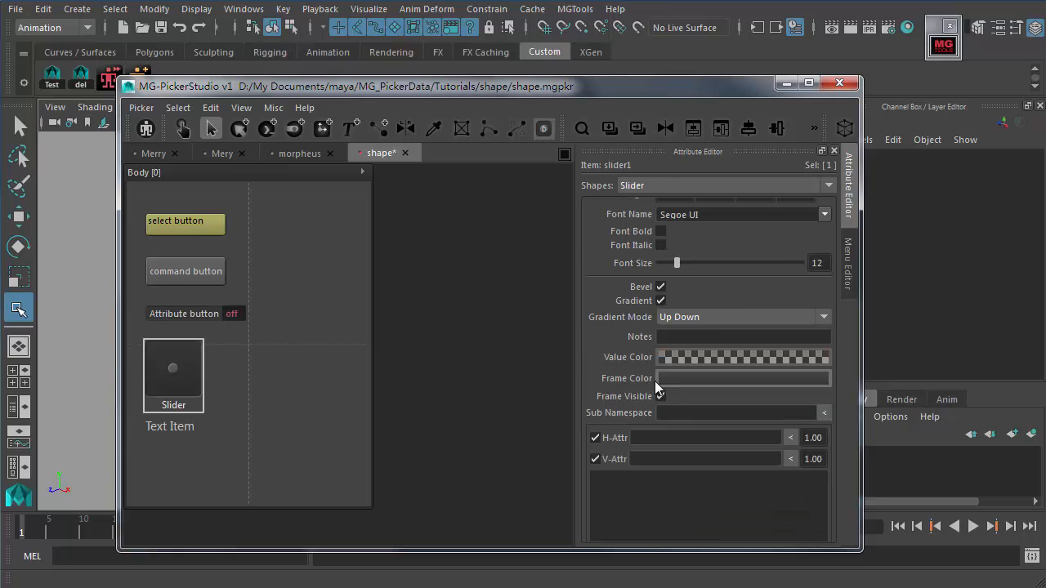
scroll(621, 384, down, 1)
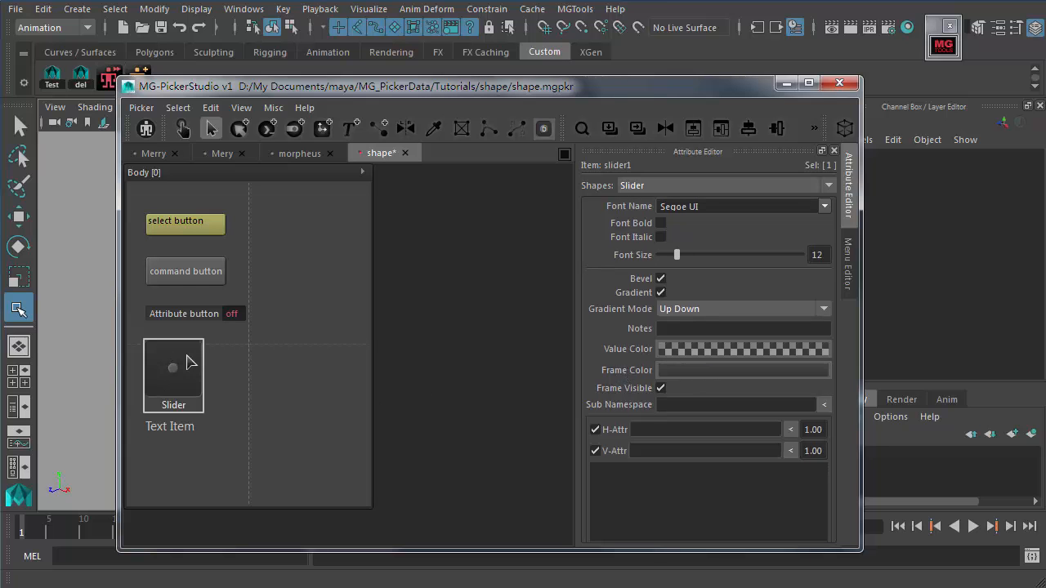
click(683, 370)
click(800, 442)
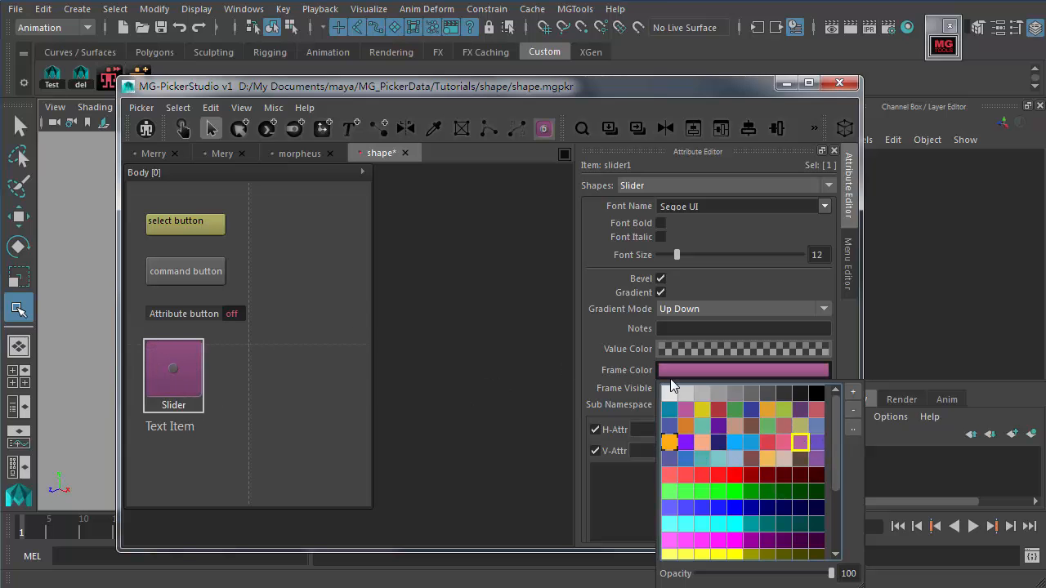
click(623, 370)
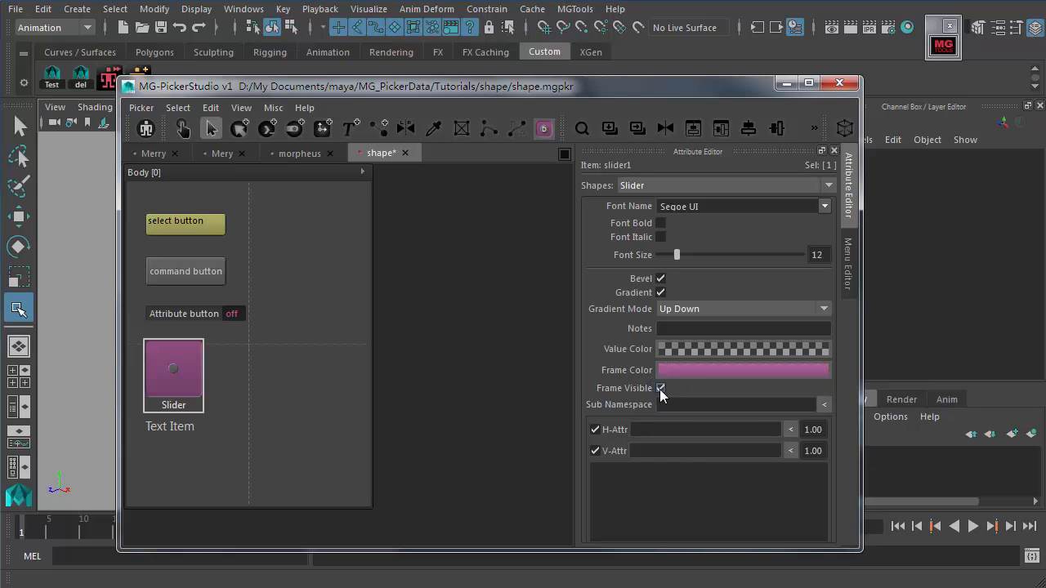
- Turn the slider's Frame Visible off and on again to compare its appearance
click(660, 388)
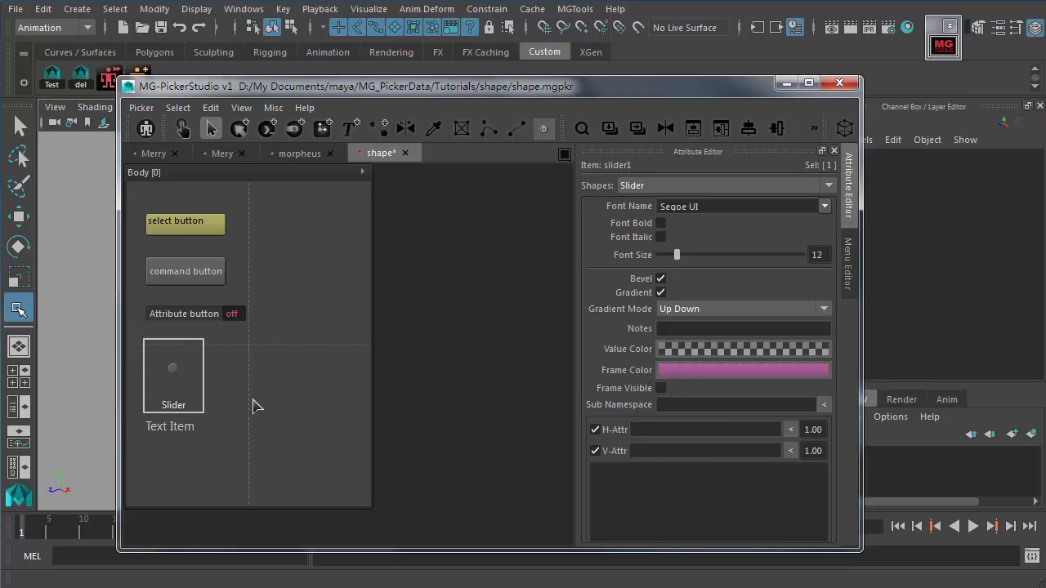
click(660, 389)
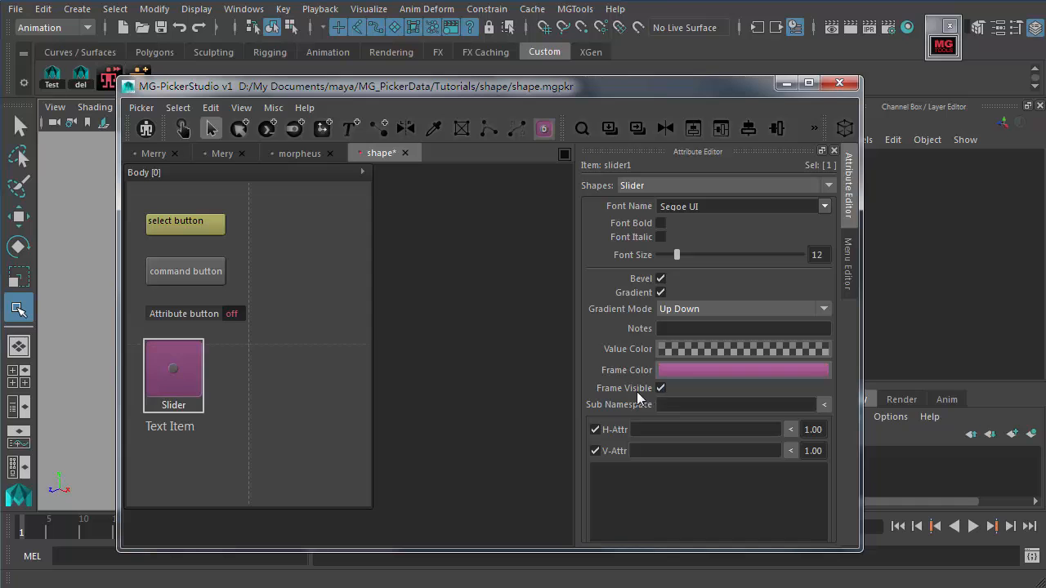
- Try the slider's Frame Color at 0 opacity, and review its H-Attr, V-Attr and Change Command settings
click(691, 371)
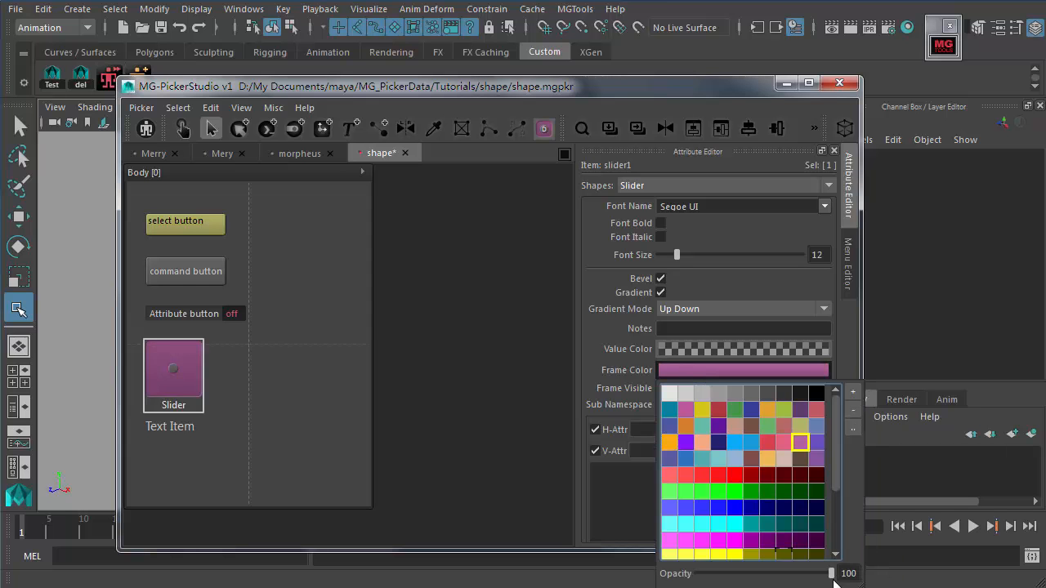
drag(832, 573, 660, 575)
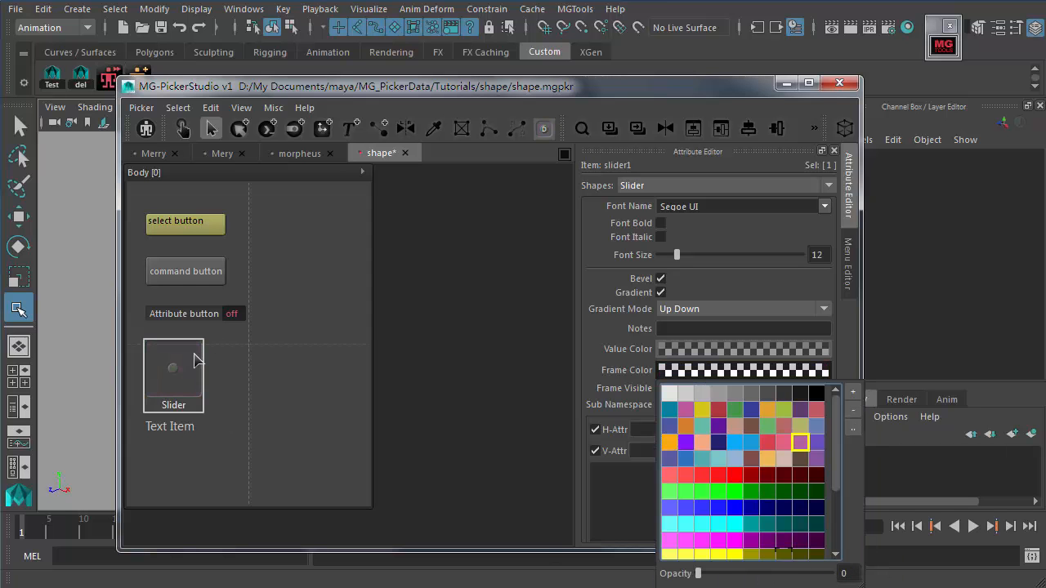
click(248, 406)
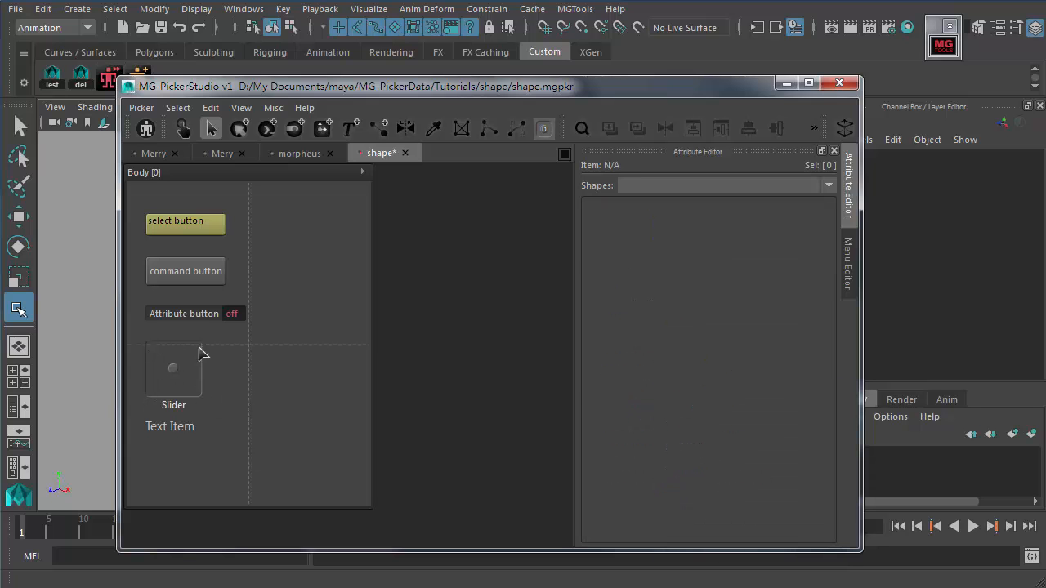
click(196, 375)
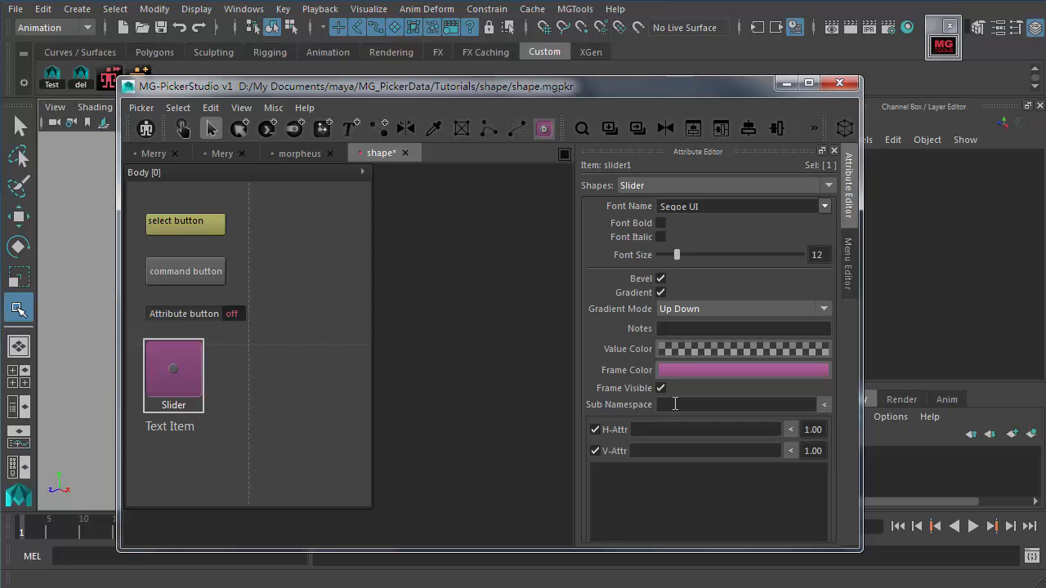
scroll(619, 360, down, 3)
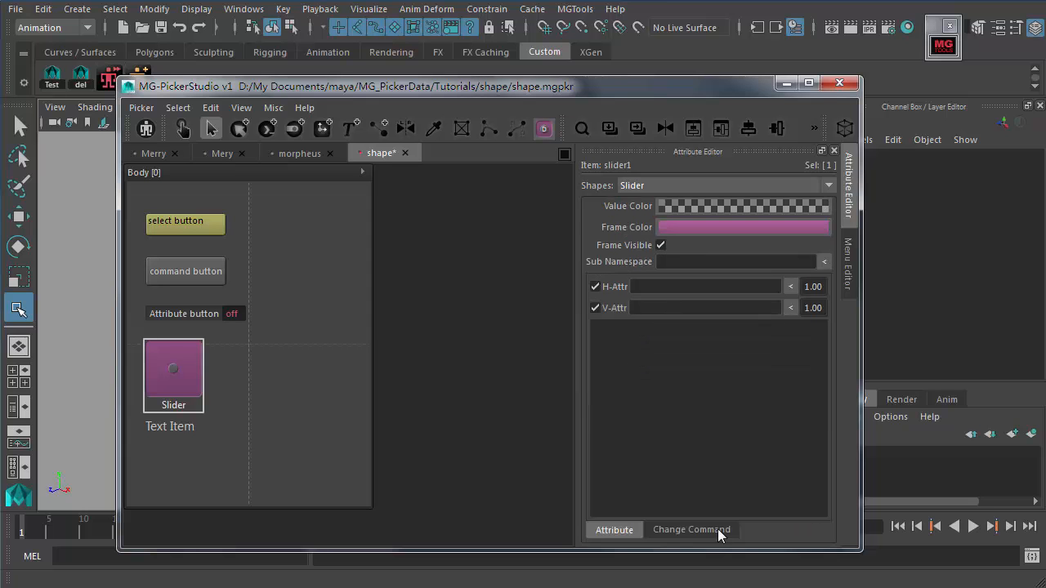
- Enable BG Rectangle for the text item below the slider
click(167, 431)
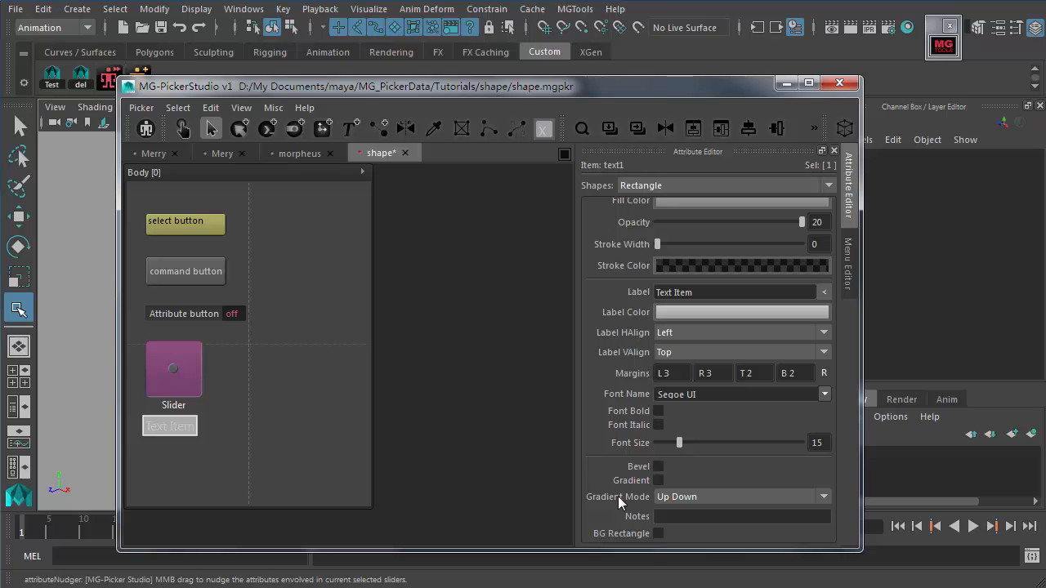
click(658, 533)
click(257, 441)
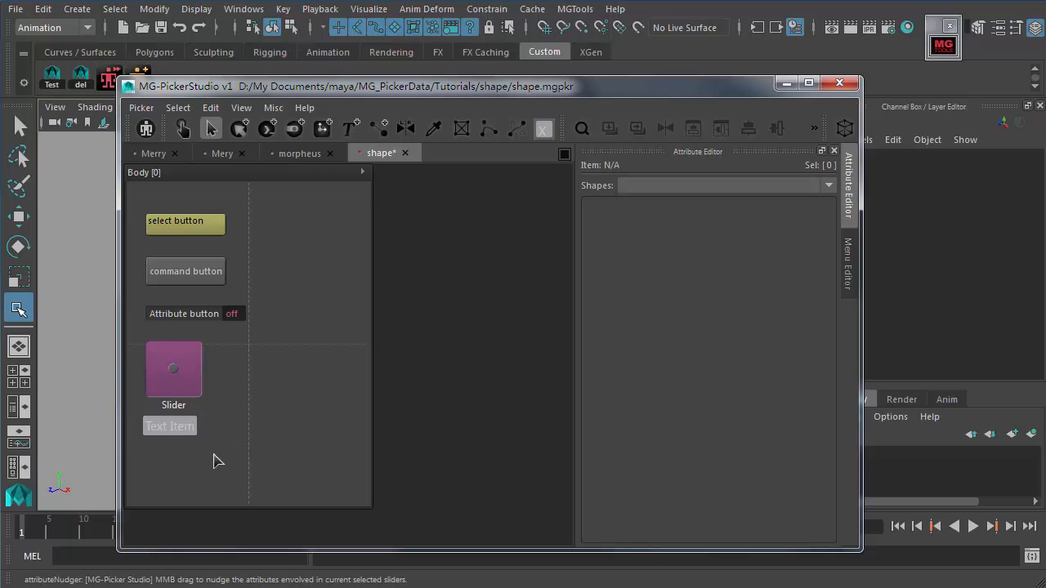
- Set the text item's Fill Color to the near-black Mono_9 swatch
click(165, 433)
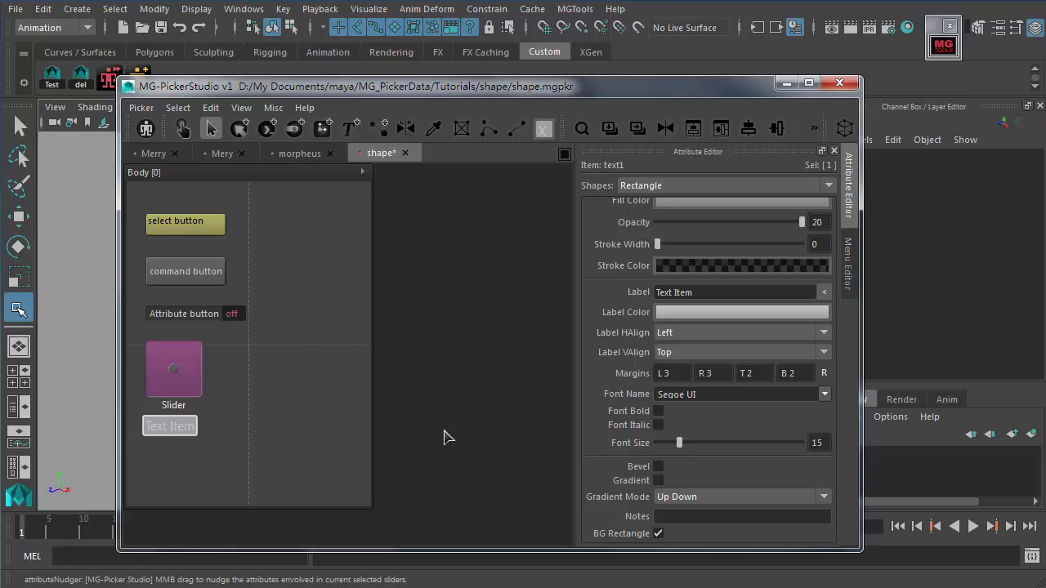
scroll(629, 281, up, 3)
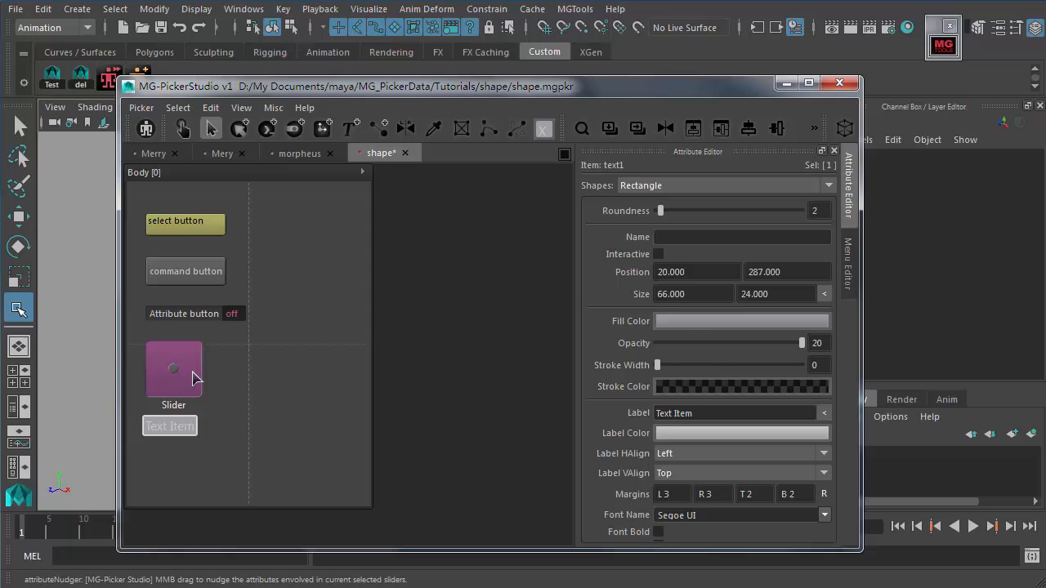
click(687, 322)
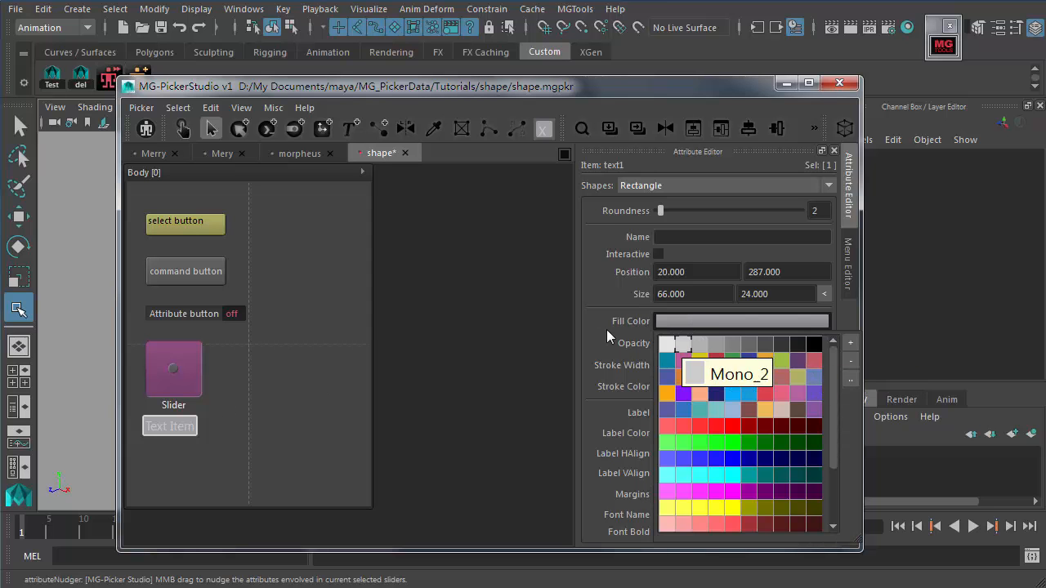
click(811, 344)
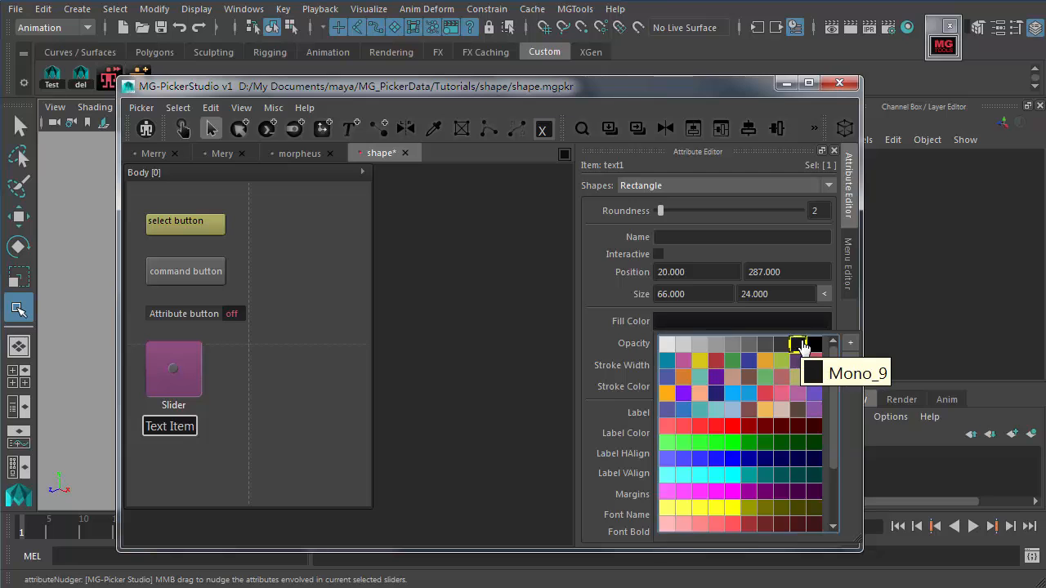
click(321, 341)
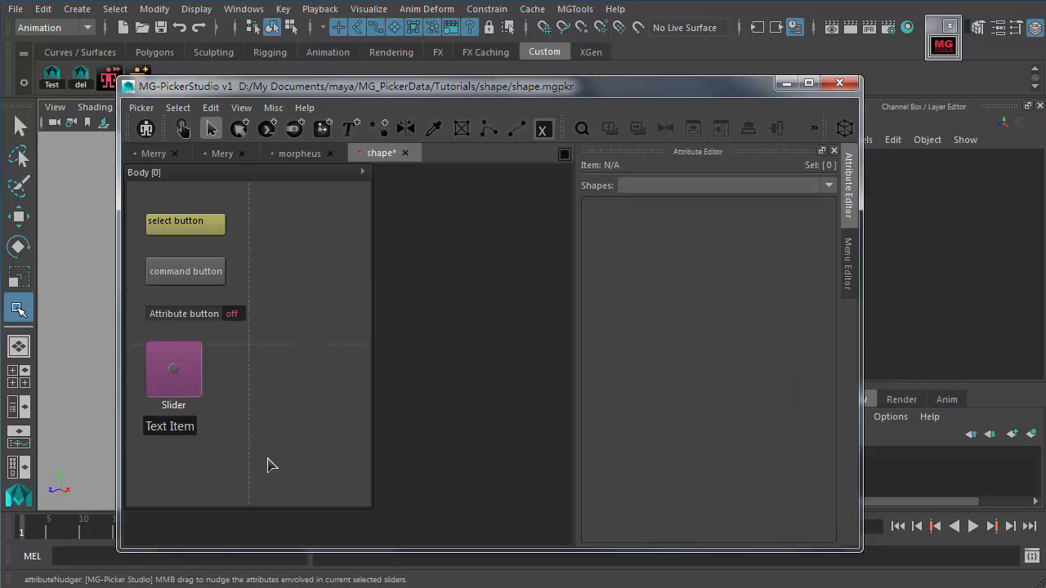
- Toggle the Body panel's Frame Visible off and on twice to compare its appearance
click(308, 191)
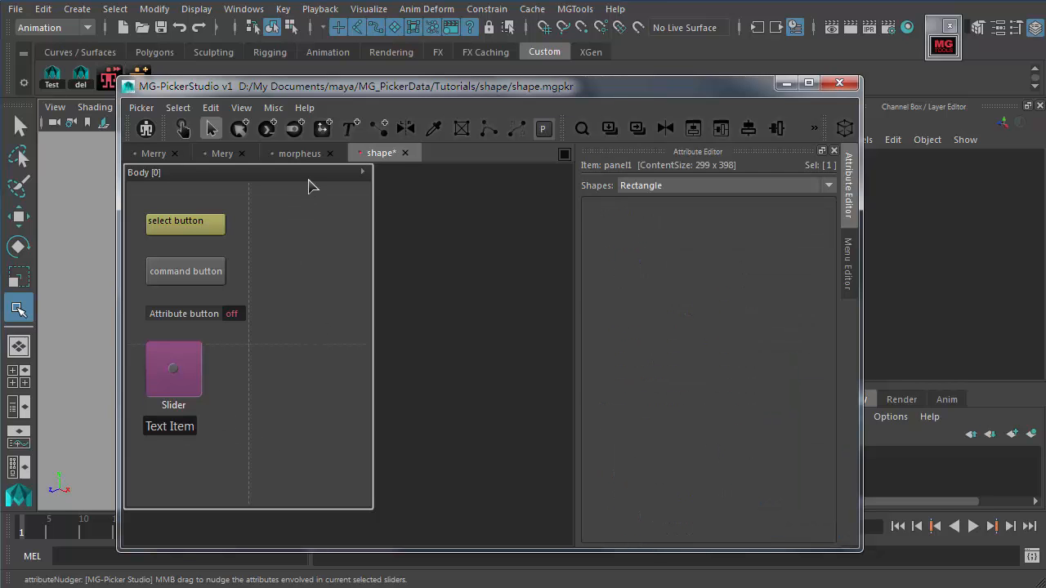
scroll(607, 465, down, 5)
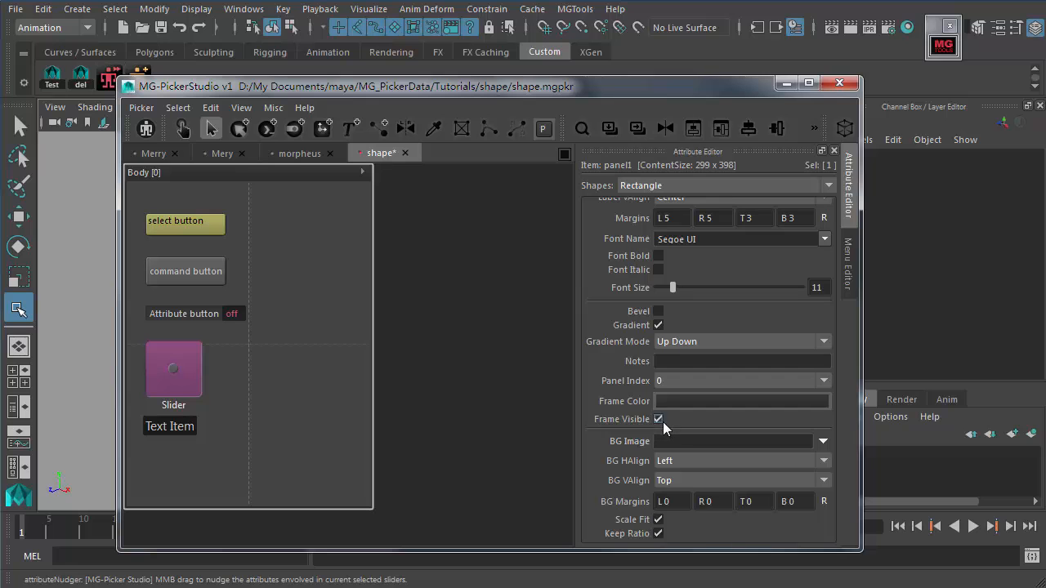
click(658, 419)
click(658, 419)
click(659, 419)
click(659, 419)
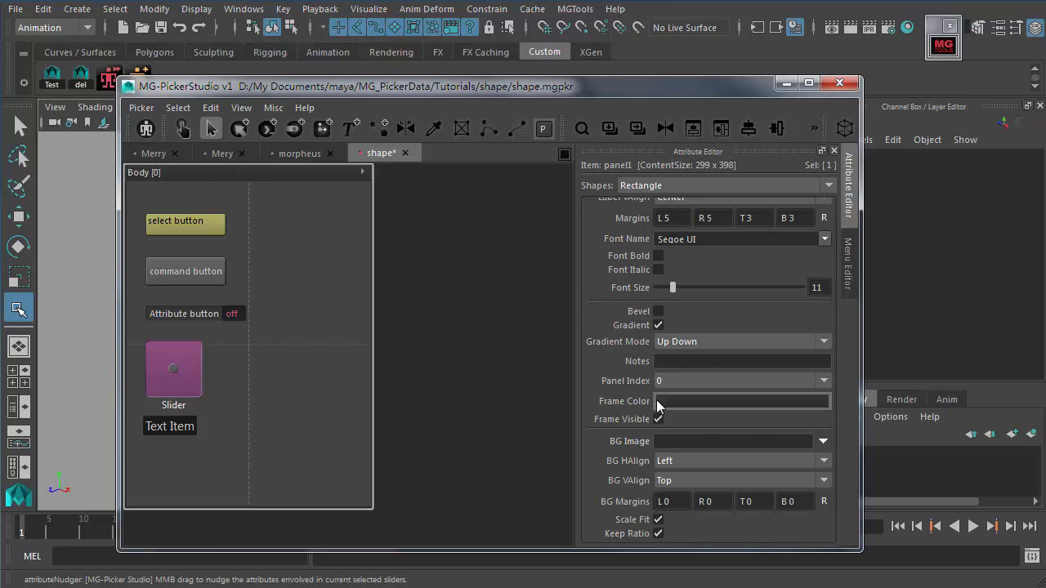
- Try a muted red Frame Color on the Body panel, and finish with a dark grey
click(693, 400)
click(812, 440)
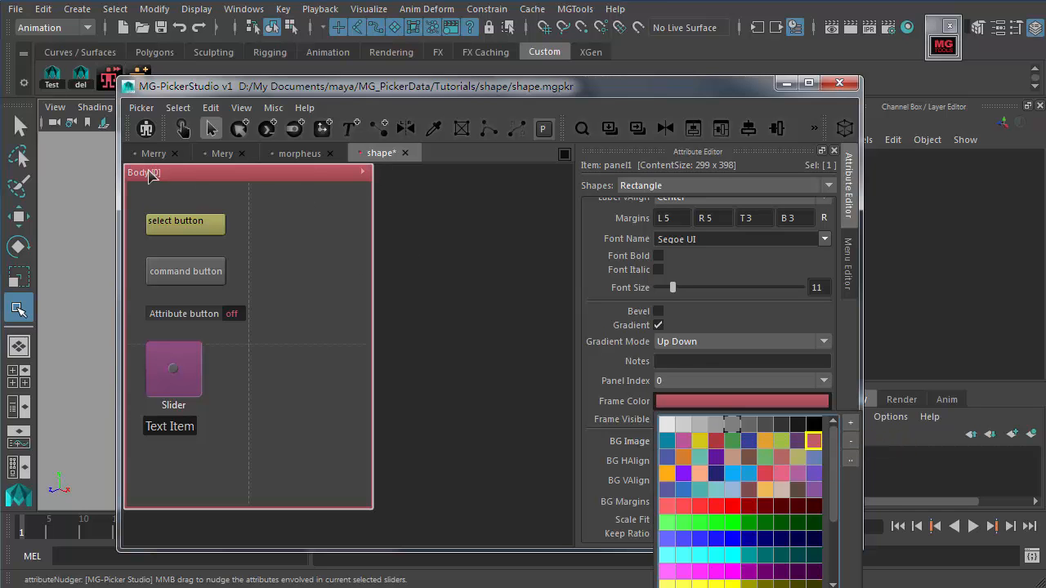
click(781, 424)
click(624, 419)
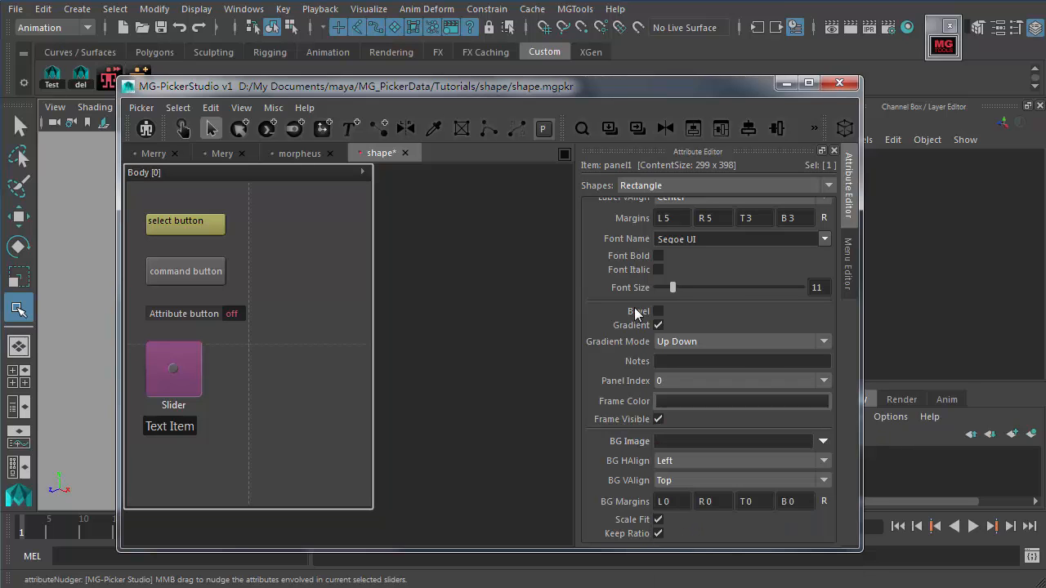
- Examine the Body panel's BG Image, alignment, BG Margins and Scale Fit settings
click(681, 441)
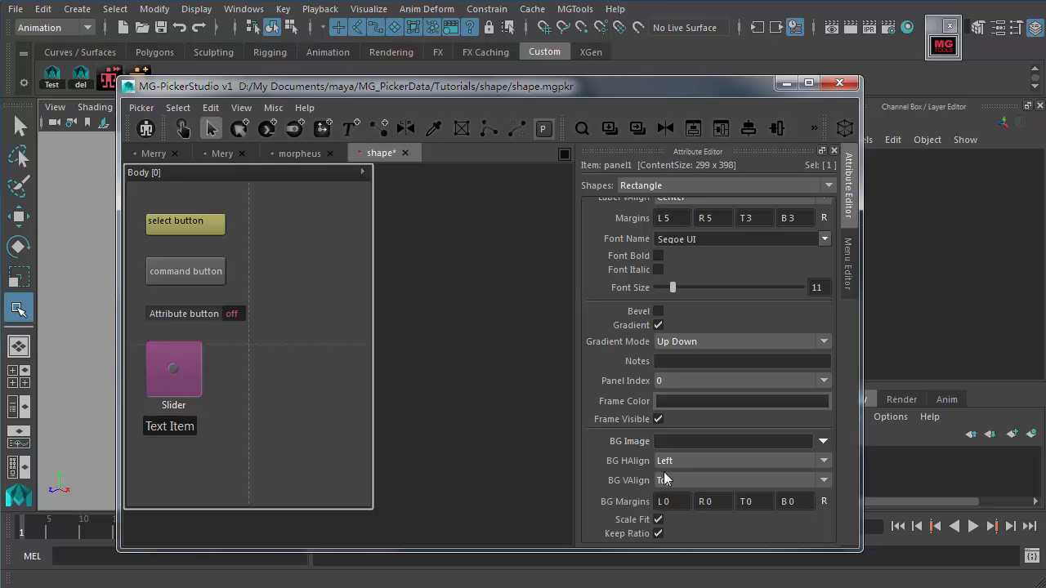
click(666, 503)
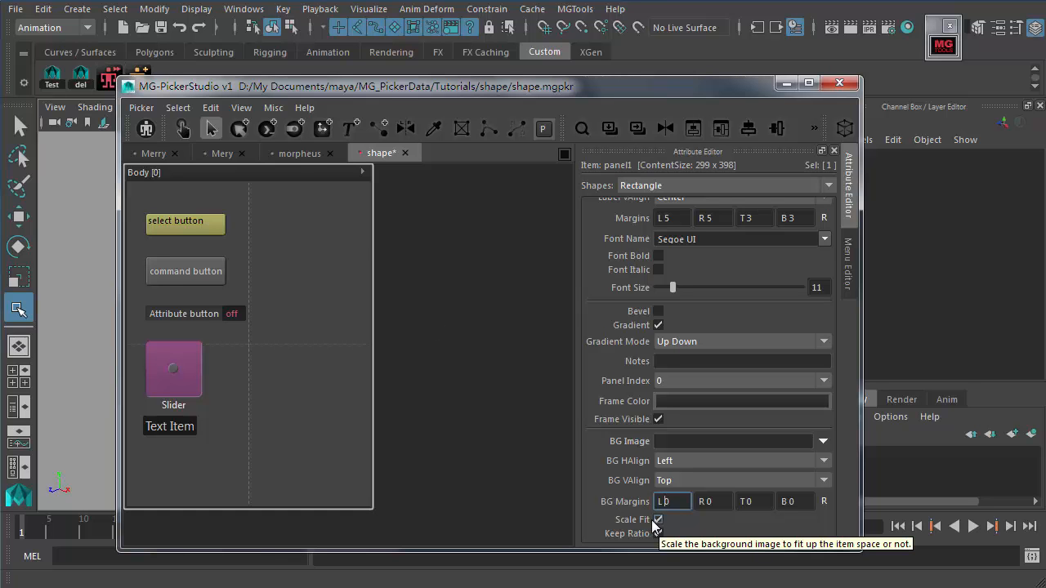
- Switch to the Merry picker and enlarge its Body panel to a content size of 381 x 460
click(154, 153)
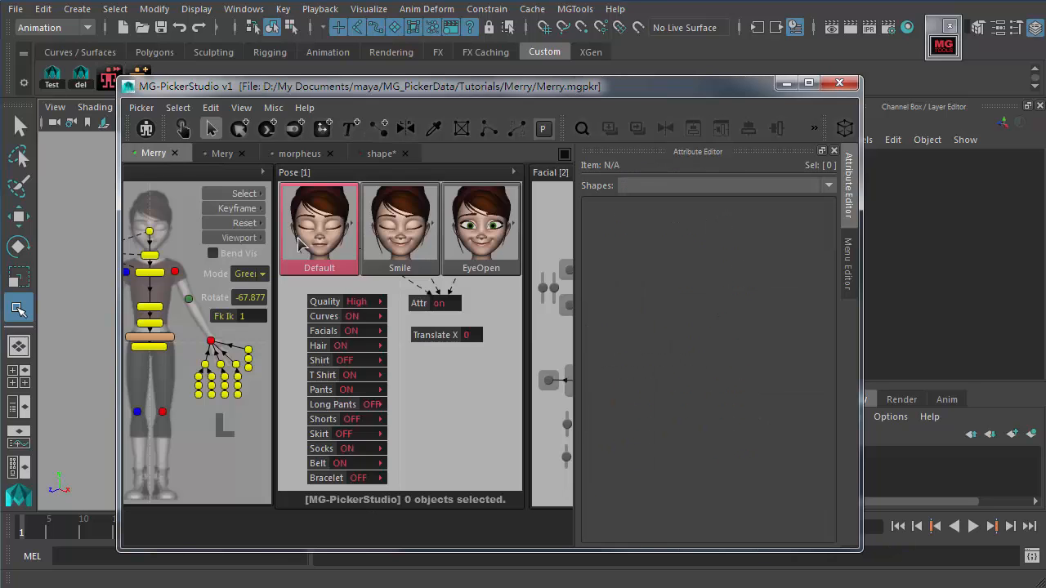
middle_drag(233, 237, 459, 287)
click(235, 176)
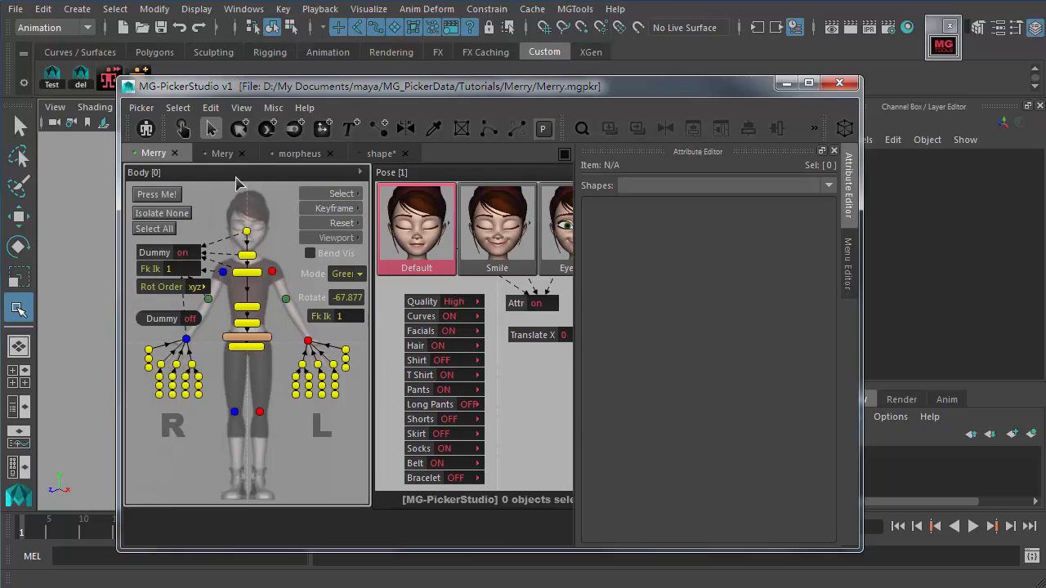
drag(369, 506, 477, 580)
click(392, 456)
click(340, 181)
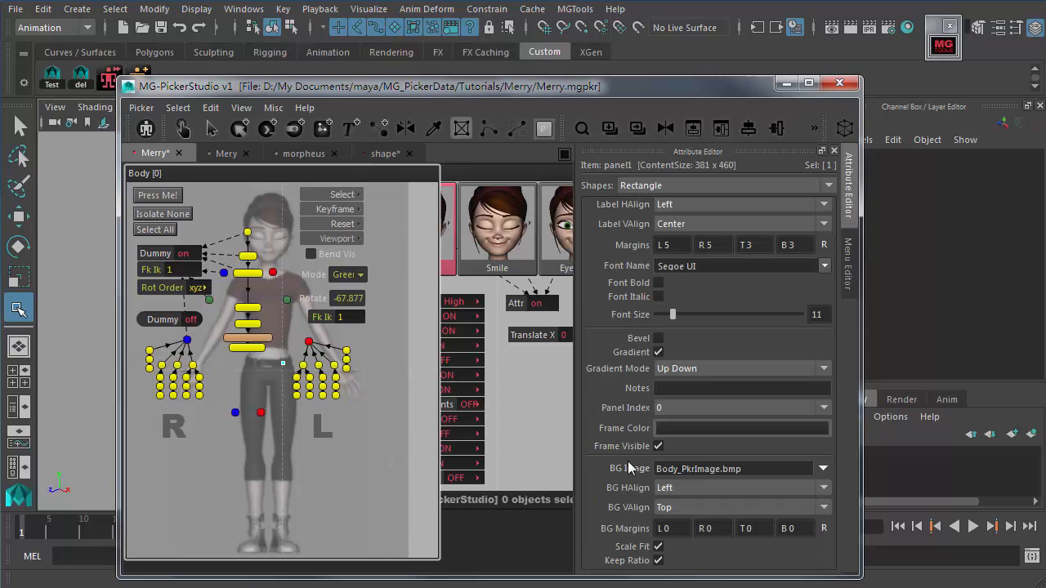
- Turn off Scale Fit for the Body panel's background image and align it to Right and Bottom
click(659, 546)
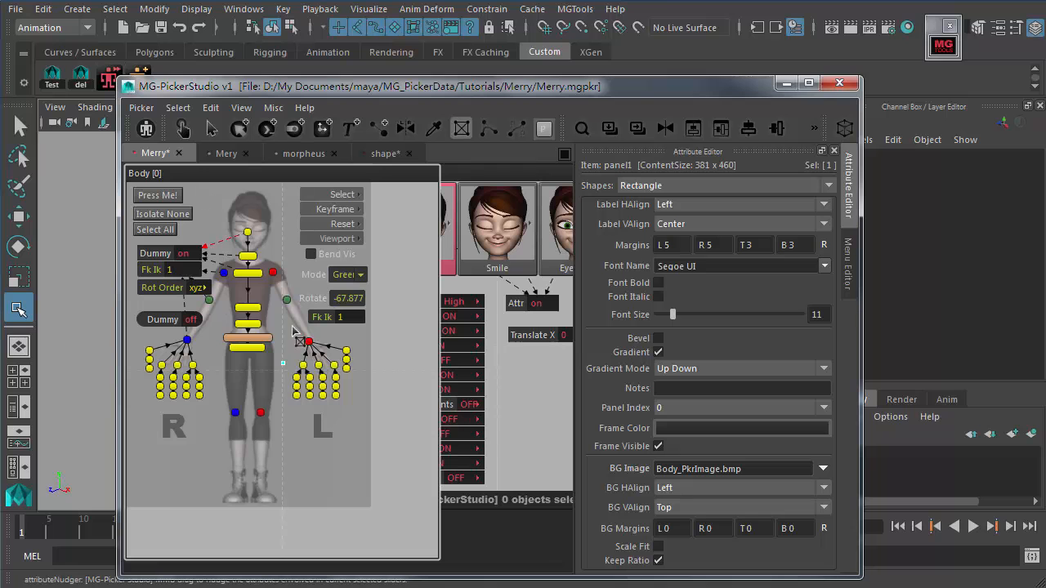
click(663, 490)
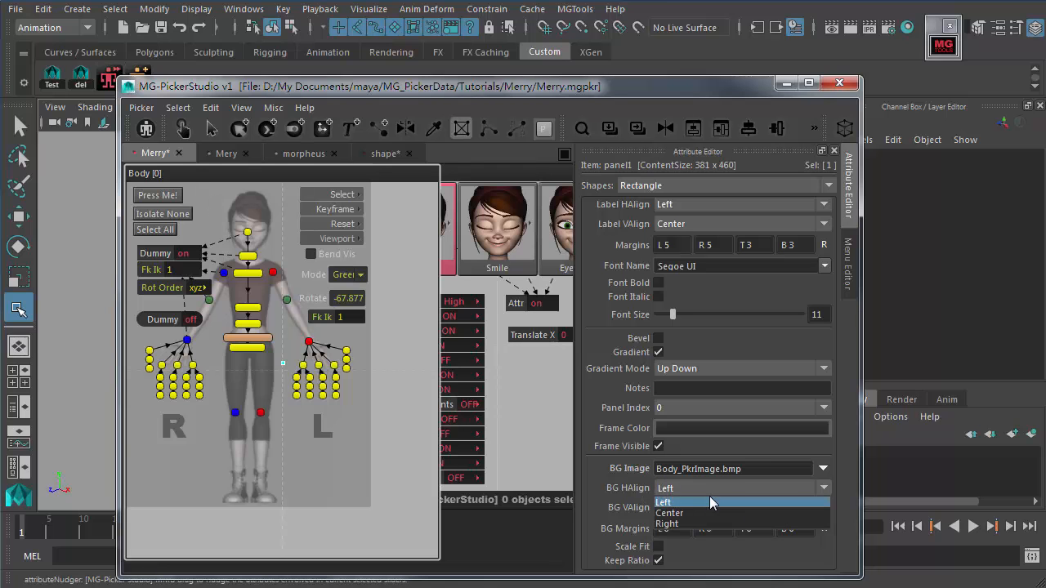
click(684, 523)
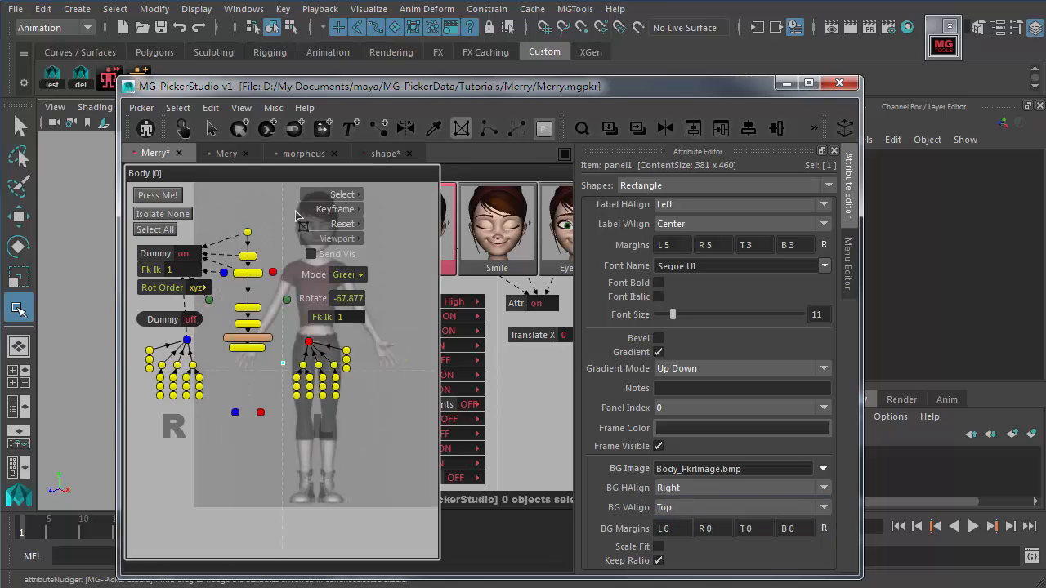
click(672, 508)
click(680, 543)
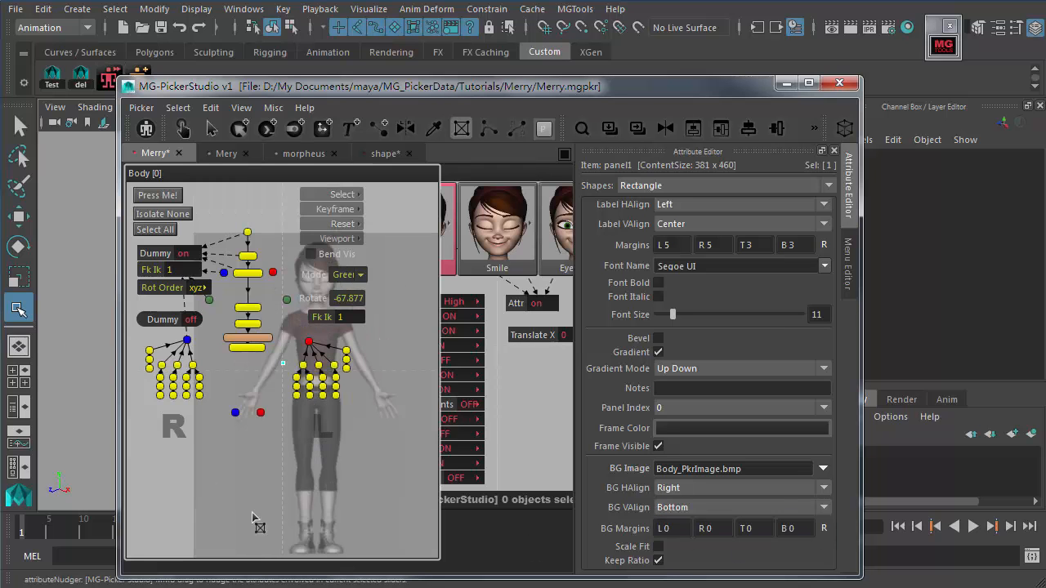
- Set BG VAlign to Center, and try BG HAlign at Center before setting it to Left
click(691, 507)
click(695, 528)
click(684, 487)
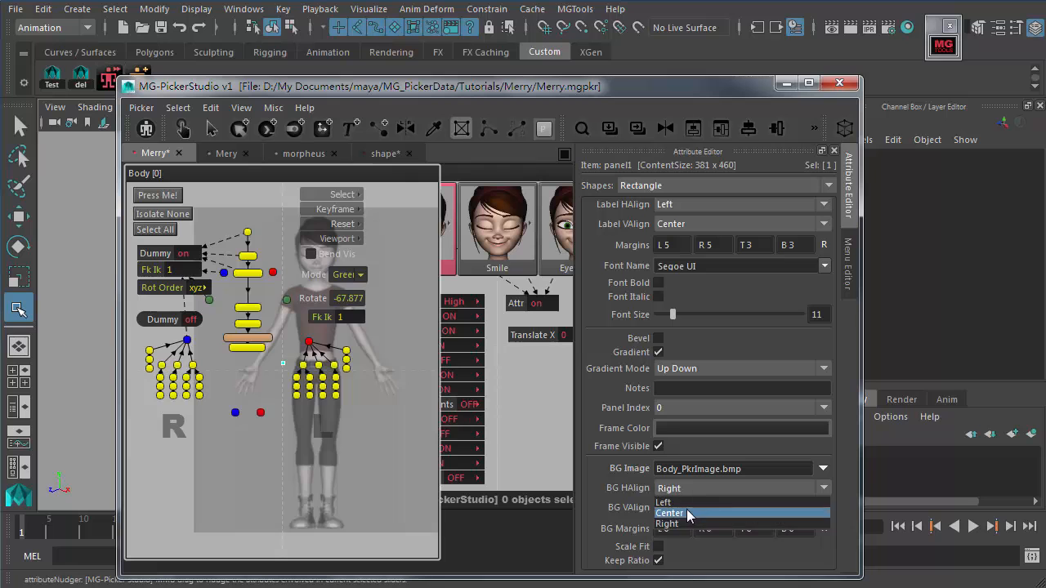
click(687, 513)
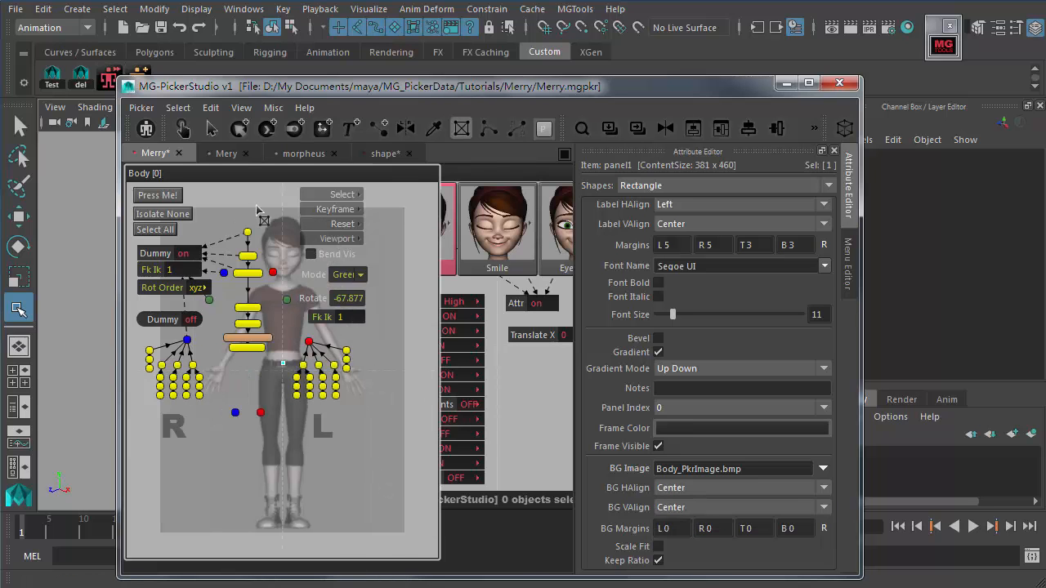
click(675, 489)
click(672, 498)
- Set the background image's left margin to 10
click(670, 528)
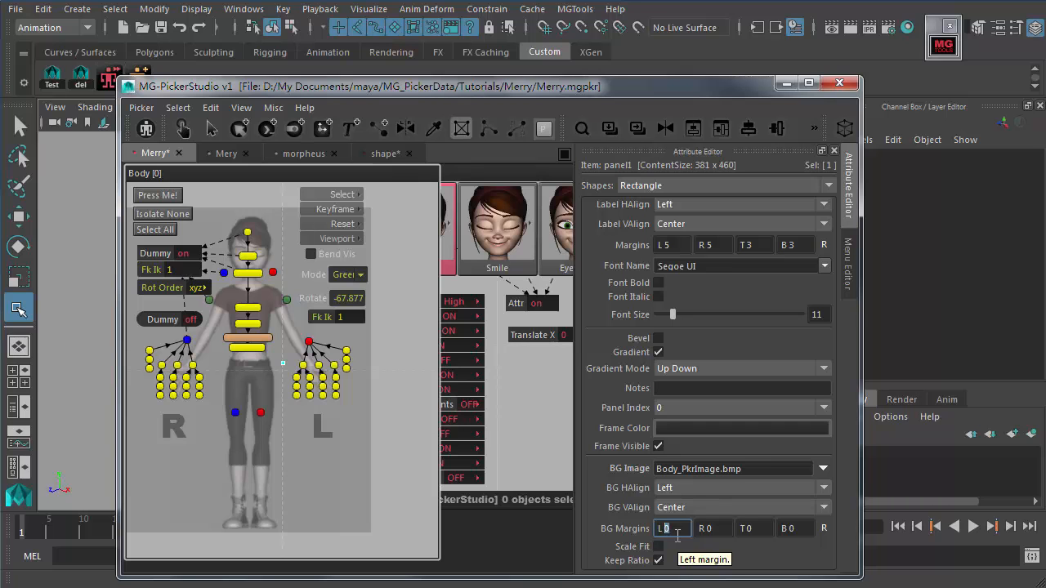
text(10)
key(Return)
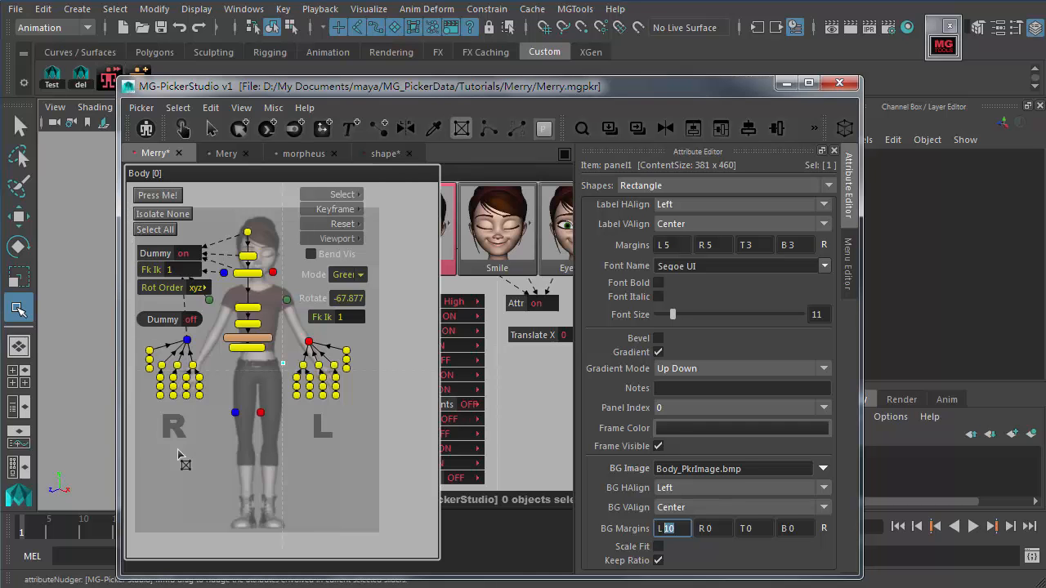
- Review the BG HAlign choices and the individual left, right, top and bottom background margins
click(666, 508)
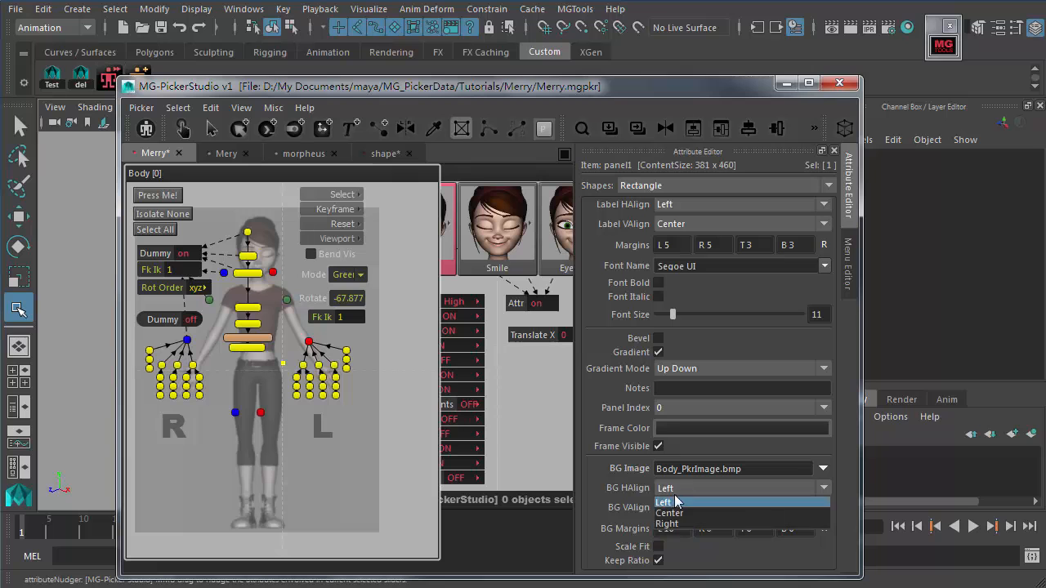
click(668, 509)
click(663, 528)
click(708, 528)
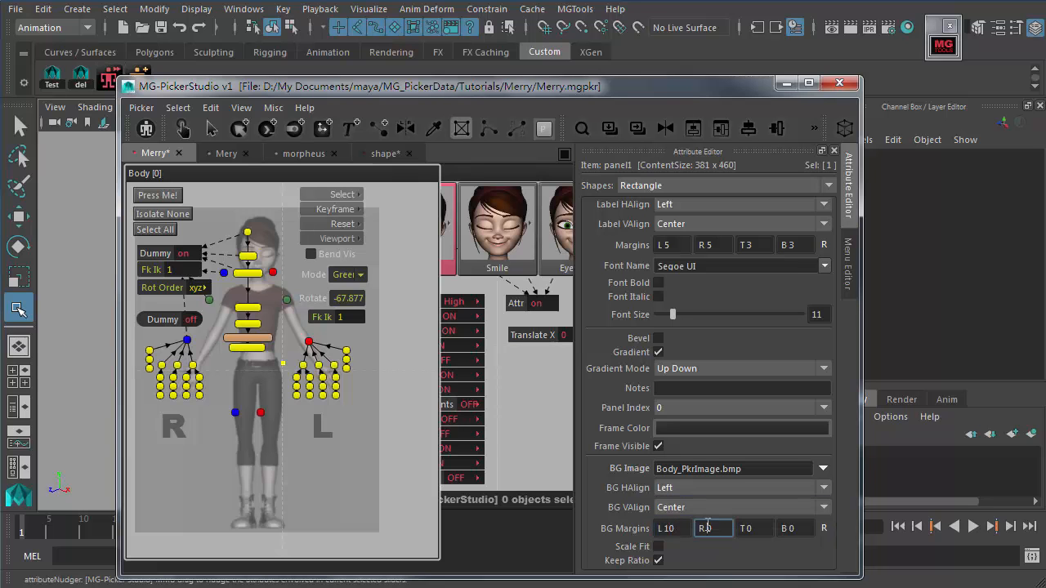
click(761, 528)
click(791, 530)
click(753, 527)
click(610, 527)
- Turn off Keep Ratio and enable Scale Fit for the Body panel's background image, and leave the transform tool
click(658, 561)
click(658, 546)
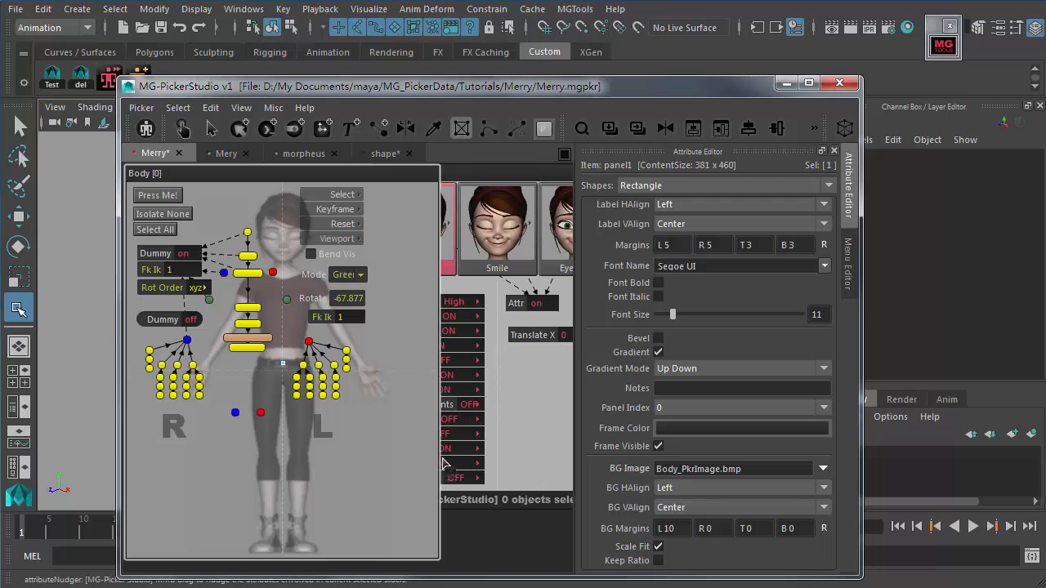
click(211, 129)
- View the morpheus and Mery demo pickers as examples of panels with background images
click(299, 154)
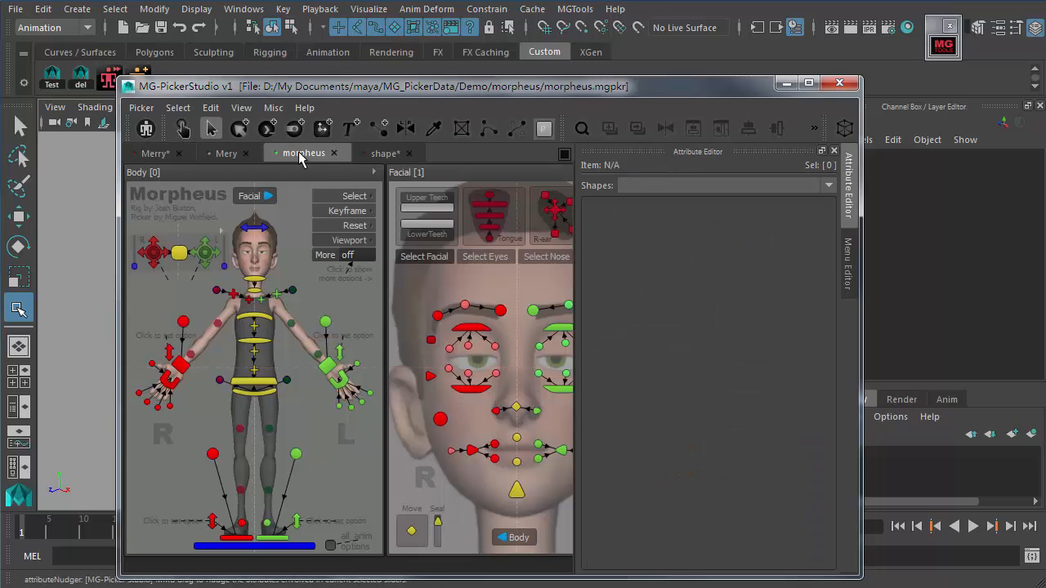
click(223, 154)
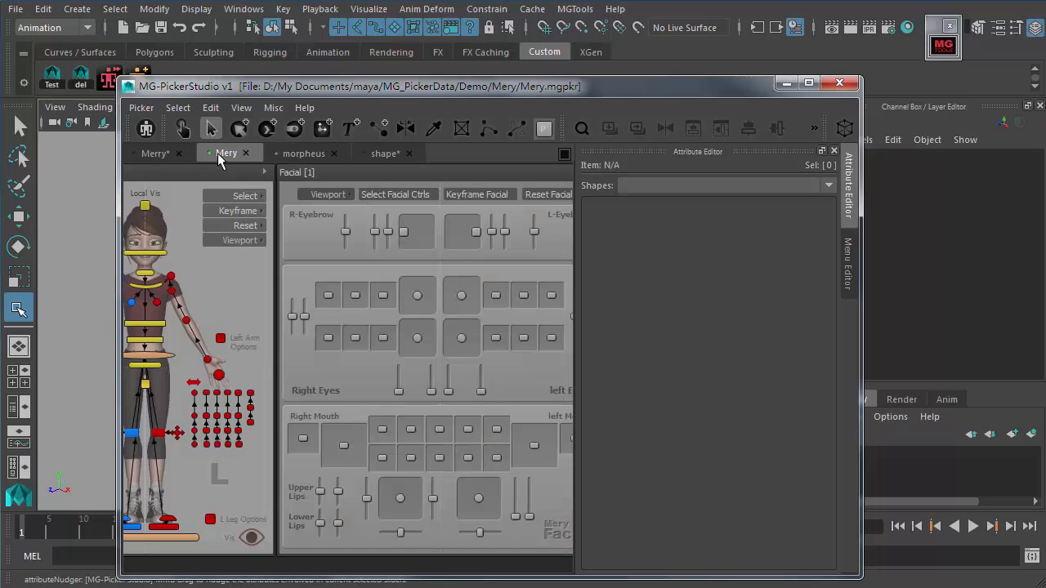
- Return to the shape picker and review the shape choices available for the select button
click(377, 155)
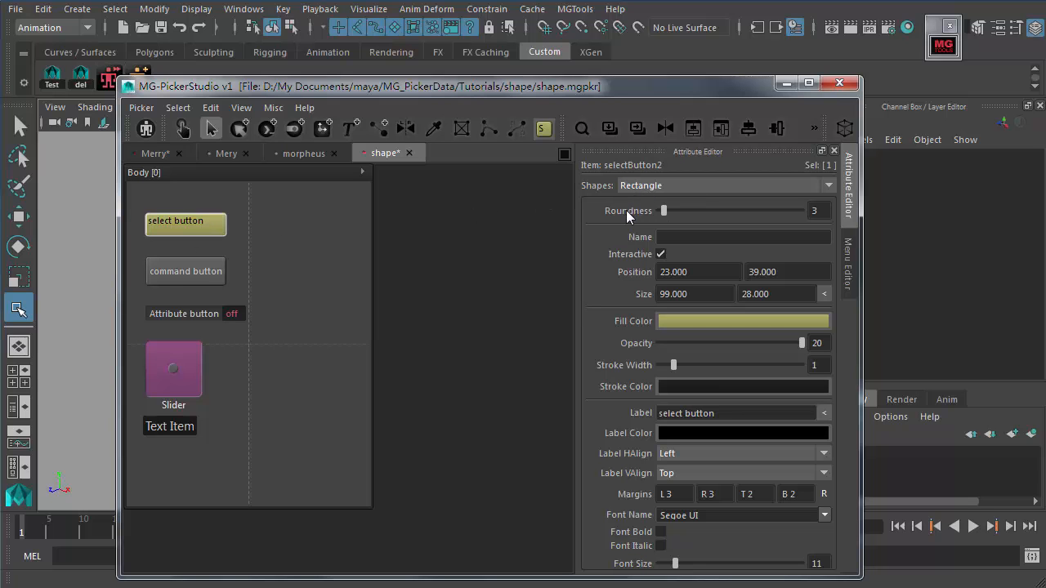
click(645, 186)
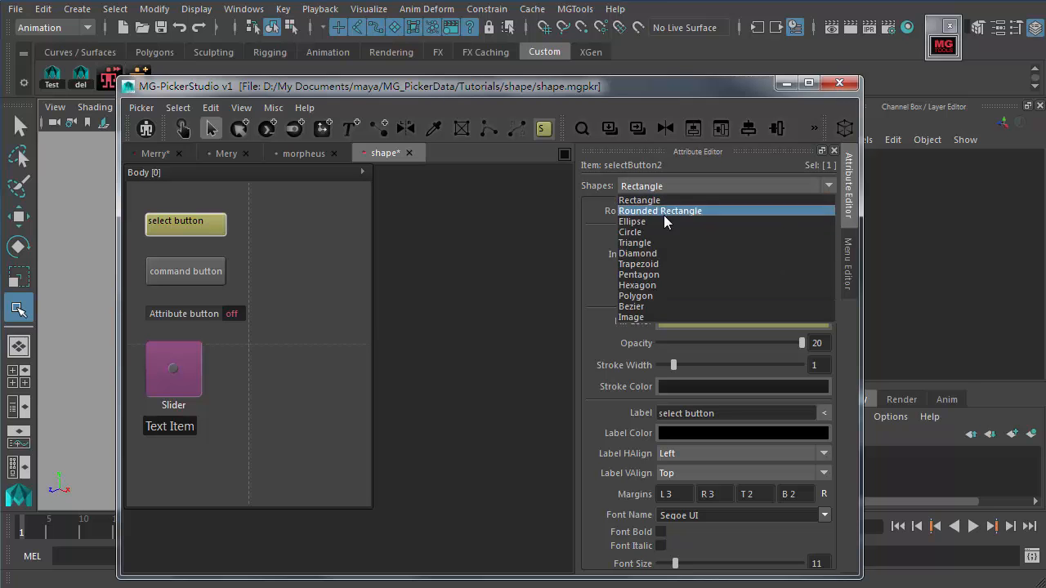
click(595, 208)
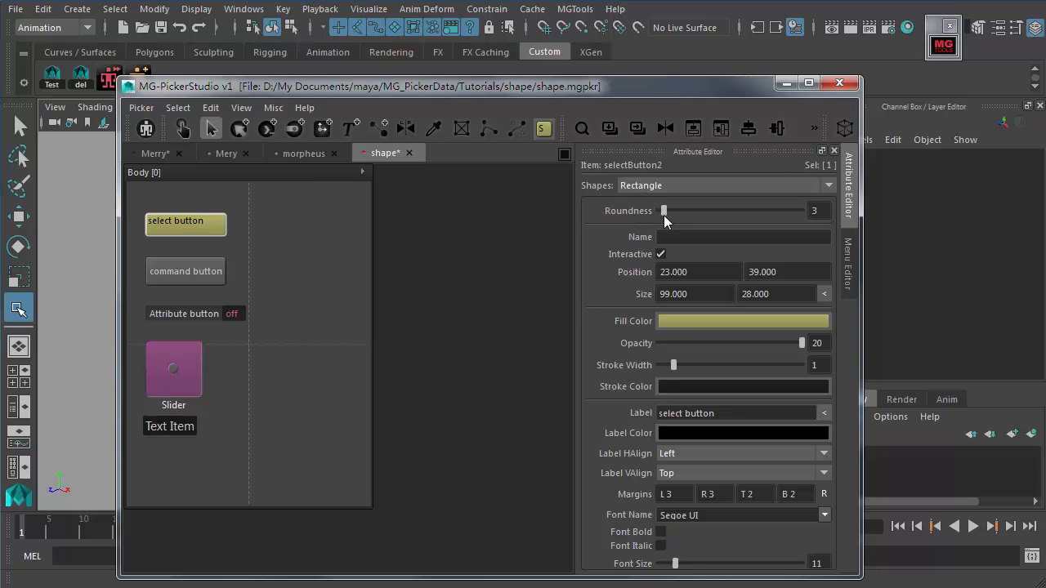
- Try several Roundness values on the rectangular select button, starting with 9
double_click(815, 211)
text(9)
key(Return)
scroll(828, 212, down, 6)
scroll(828, 211, up, 6)
scroll(828, 211, down, 5)
scroll(827, 211, up, 7)
scroll(828, 212, down, 9)
- Change the select button's shape to Rounded Rectangle, try enlarging it to about 162 by 37, and undo the resize
click(662, 187)
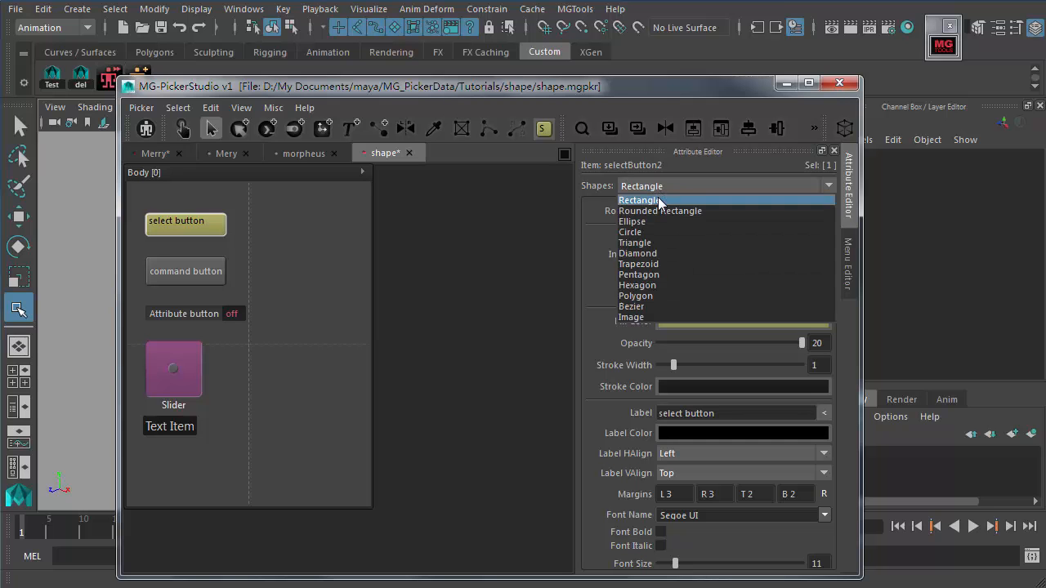
click(659, 212)
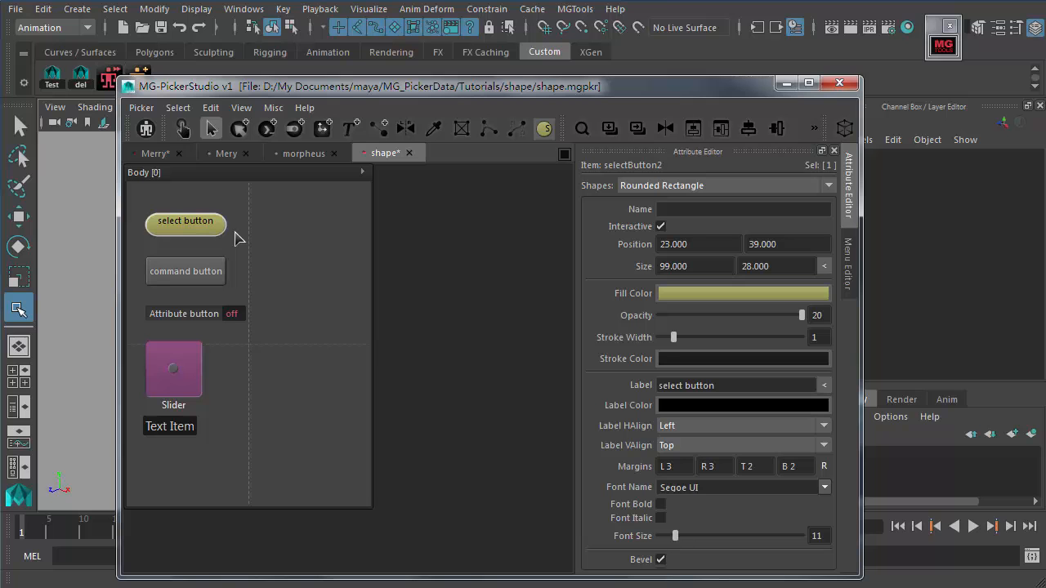
key(w)
drag(227, 237, 279, 239)
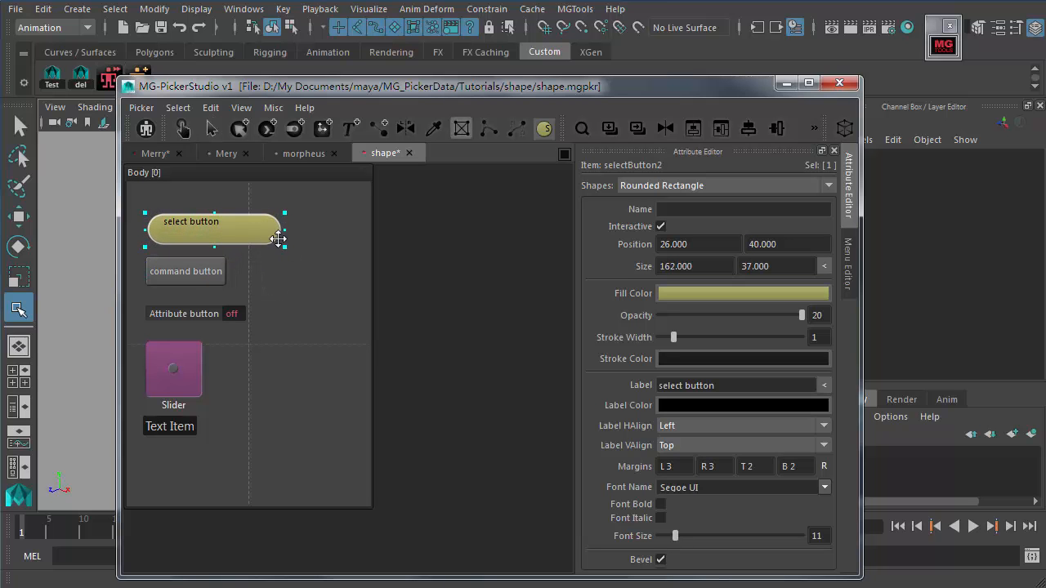
key(ctrl+z)
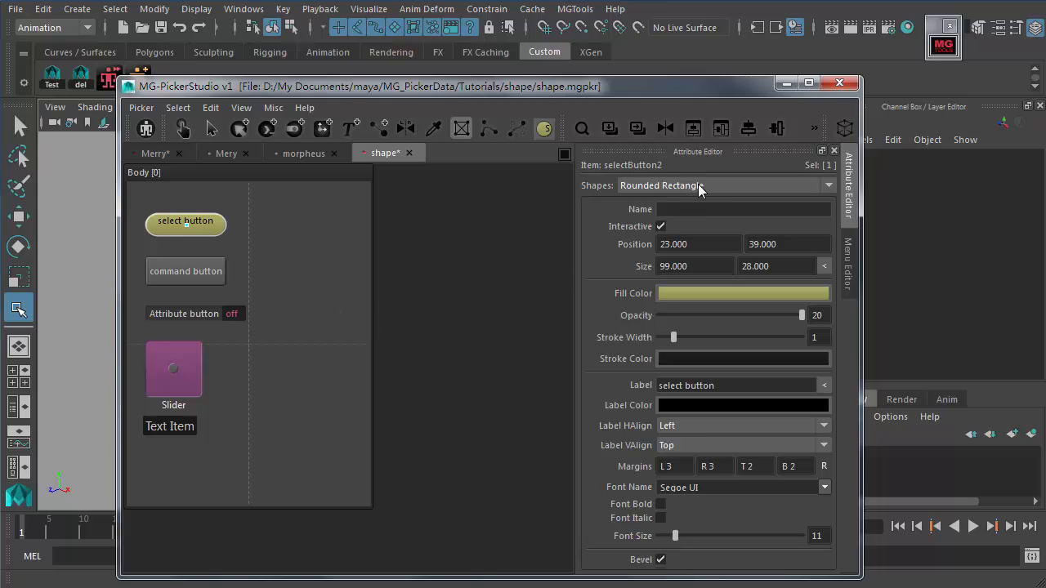
click(211, 128)
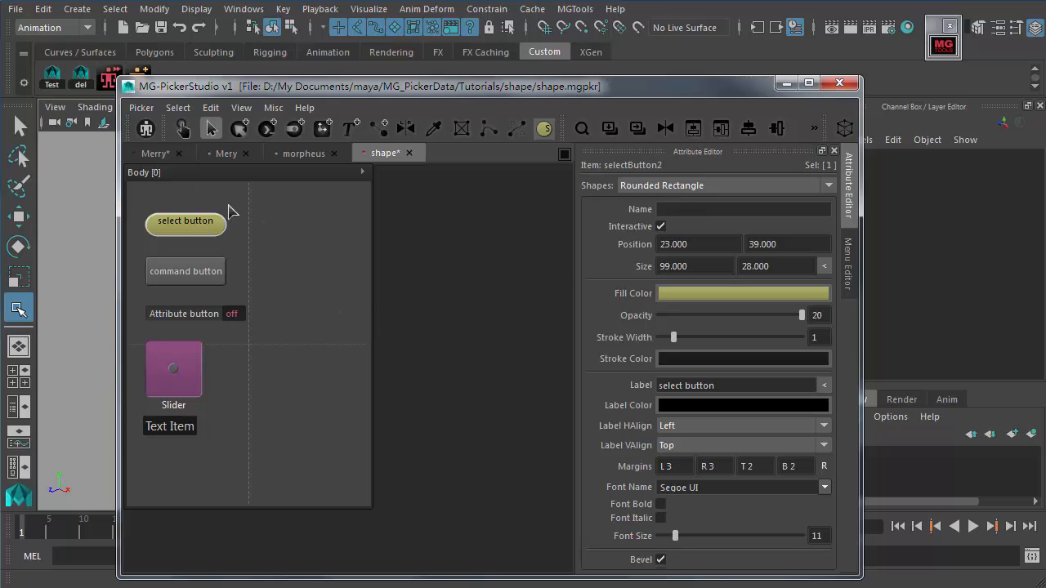
- Switch the select button's shape to Ellipse and from there to Circle
click(687, 192)
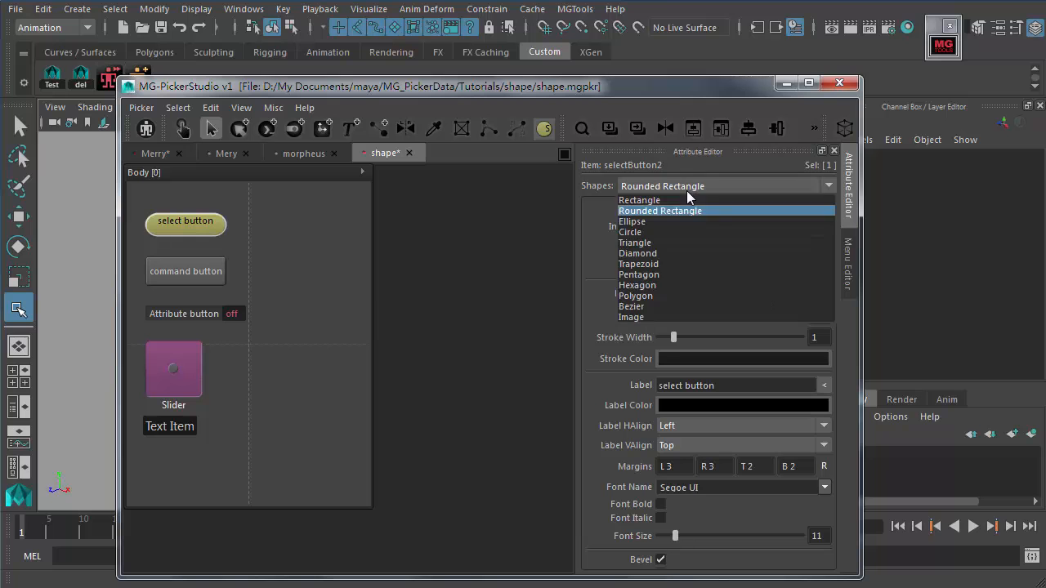
click(625, 207)
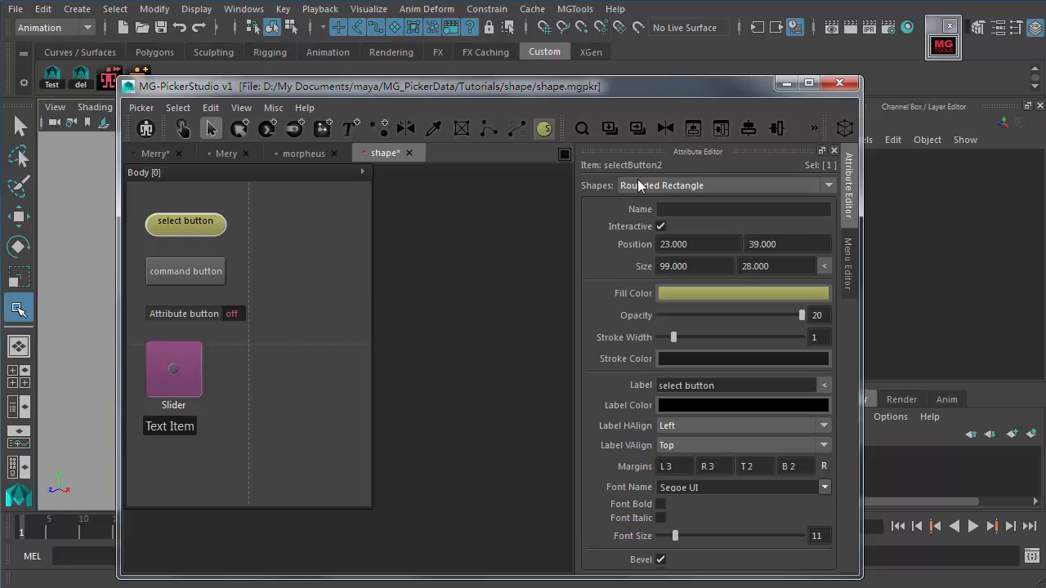
click(681, 189)
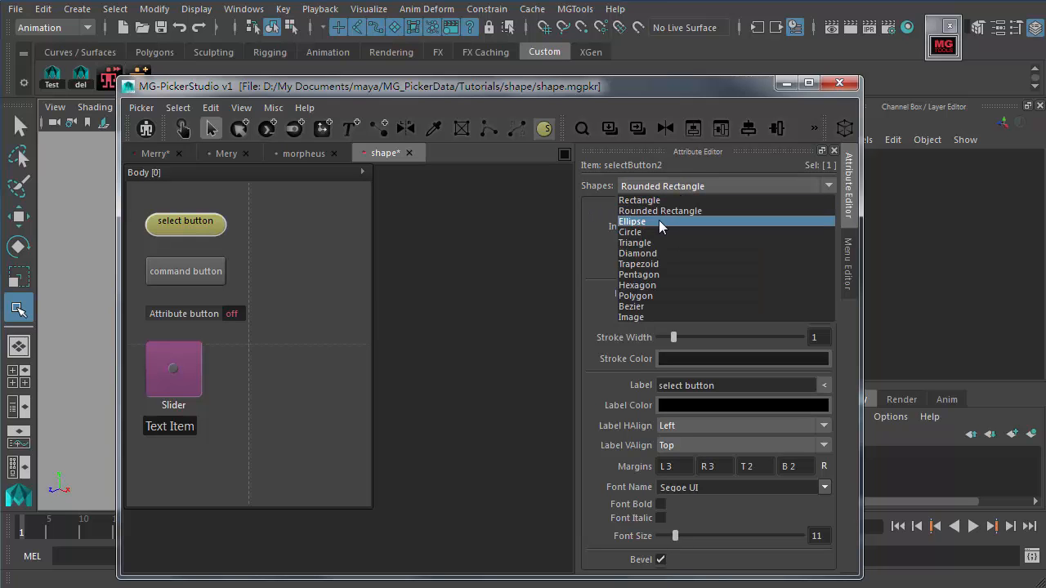
click(658, 221)
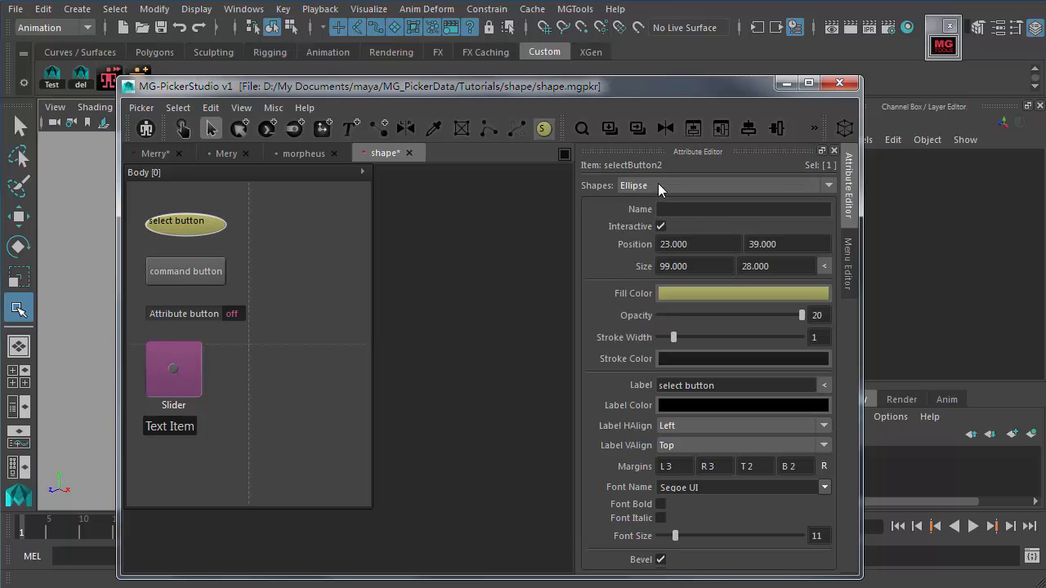
click(686, 188)
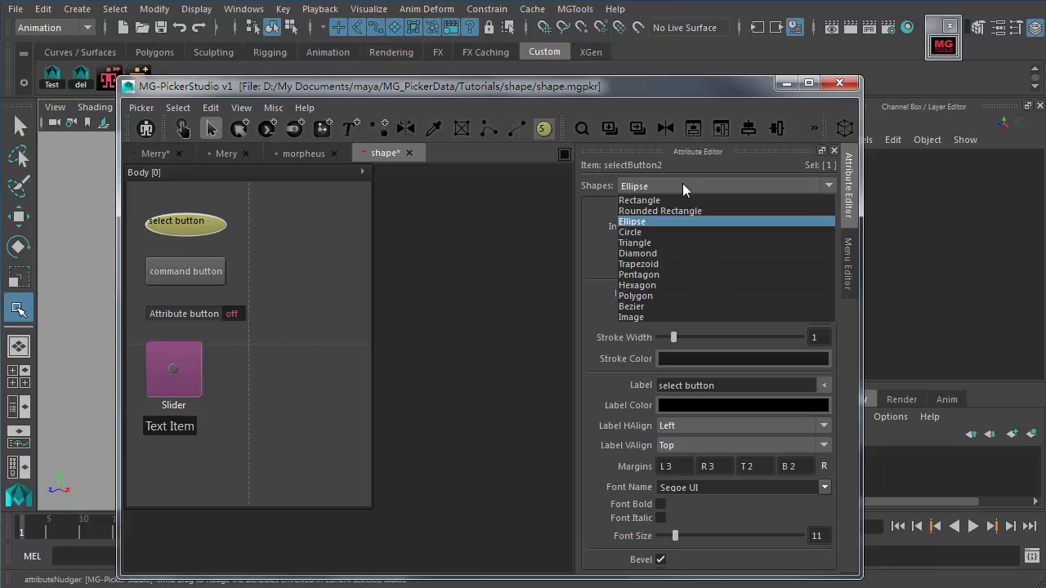
click(658, 231)
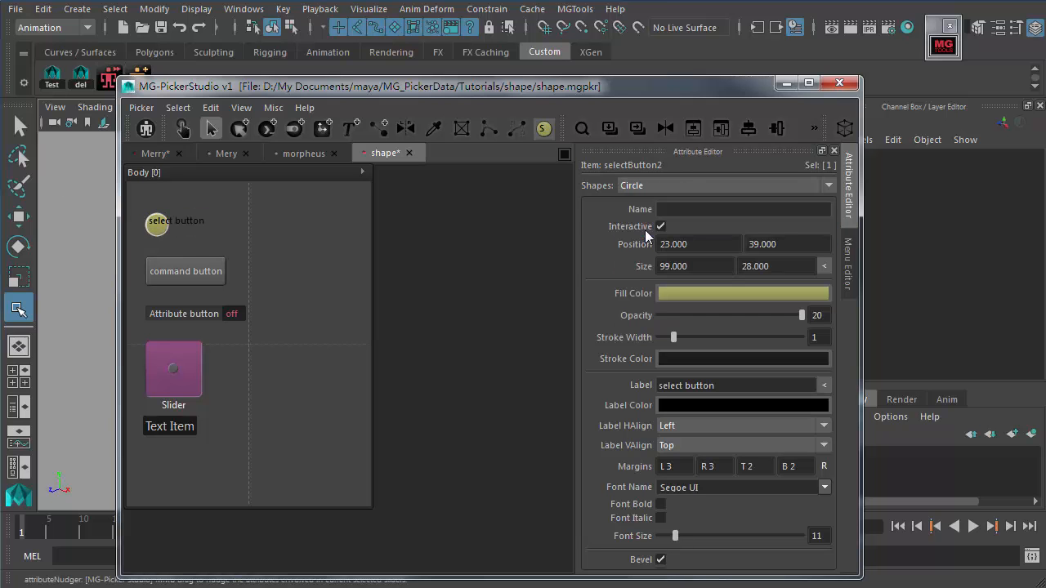
- Change the select button's shape to Triangle and switch its direction through Bottom and Left to Right
click(675, 187)
click(653, 234)
key(Down)
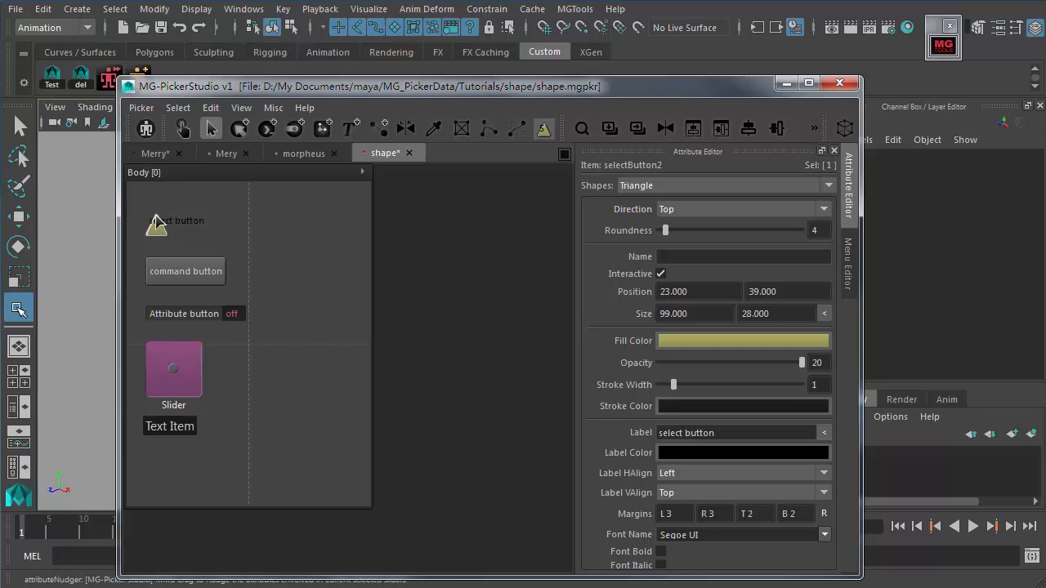
click(685, 210)
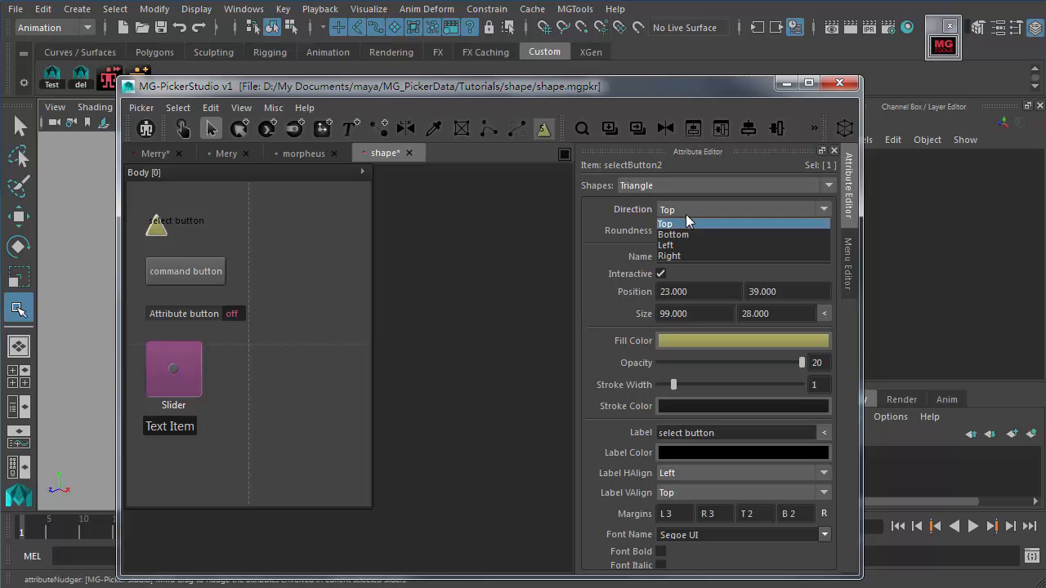
click(684, 233)
click(686, 210)
click(688, 243)
click(691, 211)
click(691, 250)
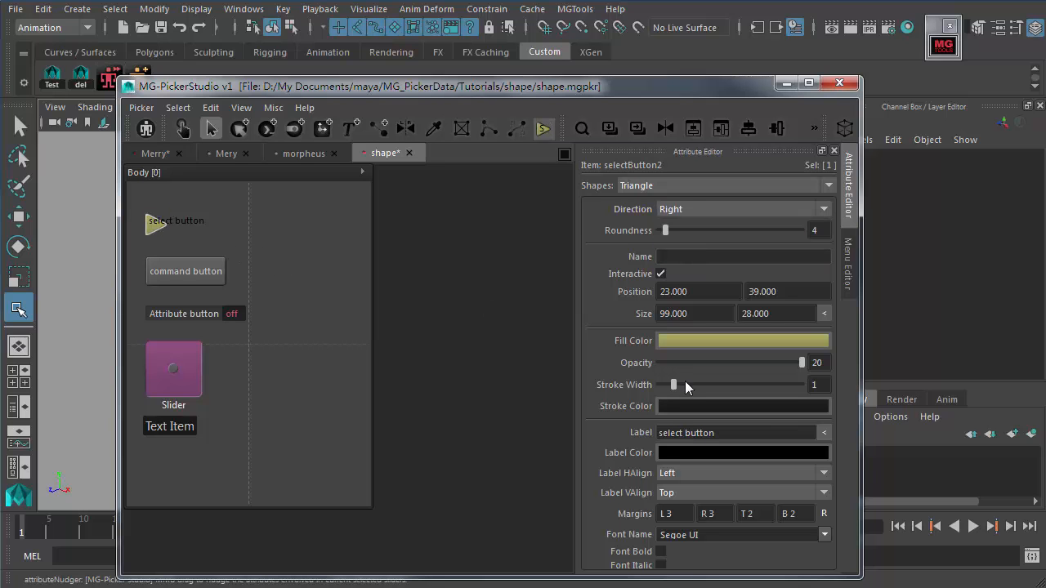
- Review the triangle's direction choices and set its Roundness to 13
click(670, 515)
click(698, 206)
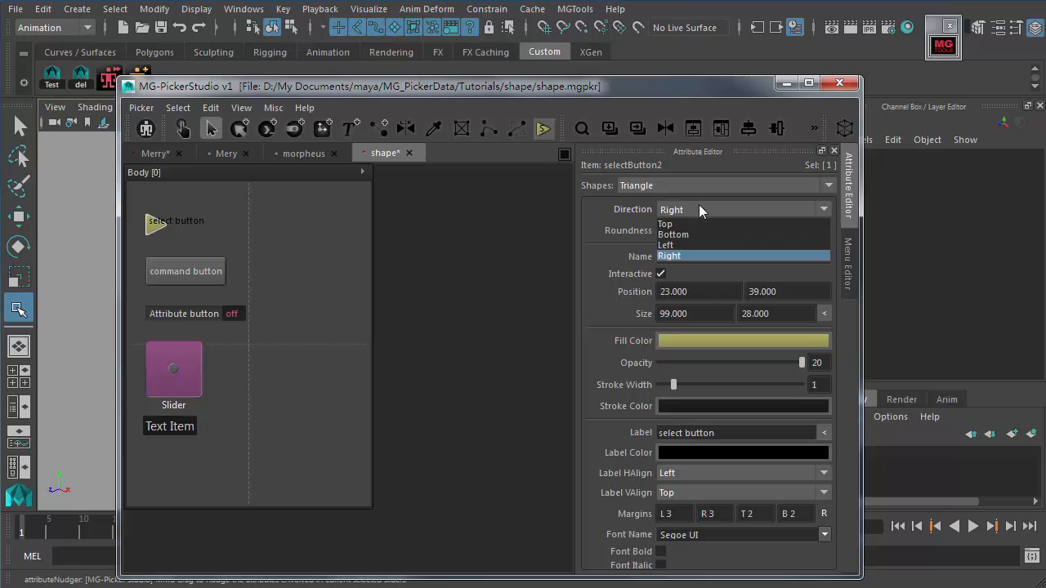
click(633, 236)
drag(678, 229, 678, 229)
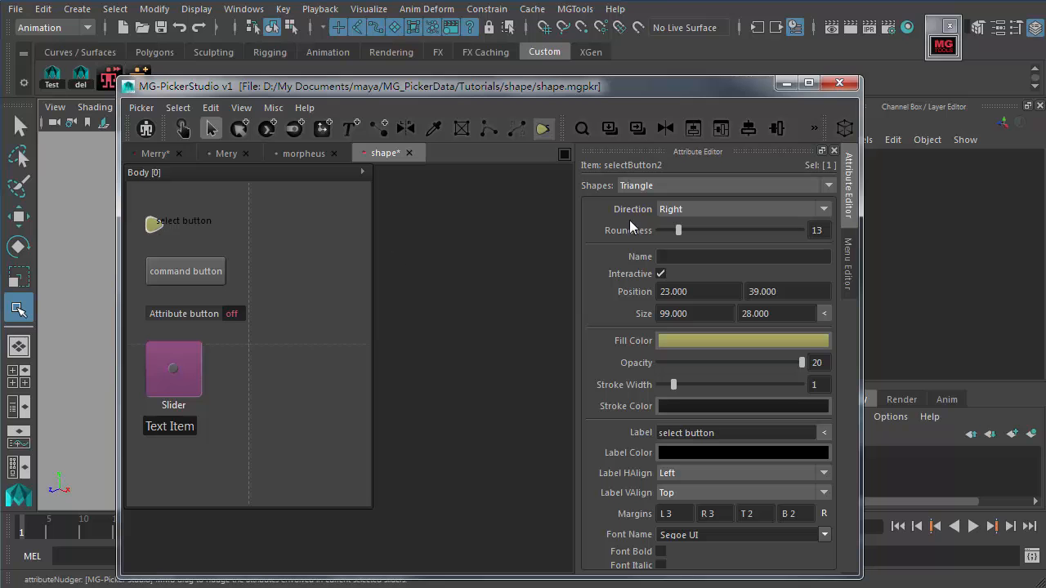
- Switch the select button's shape to Diamond and from there to Trapezoid
click(665, 185)
click(657, 254)
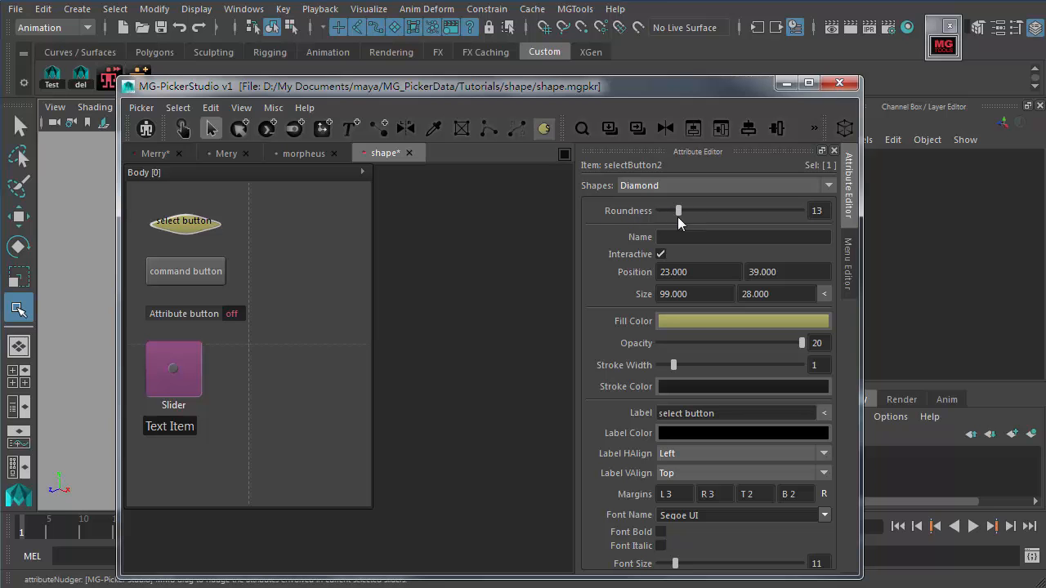
click(653, 184)
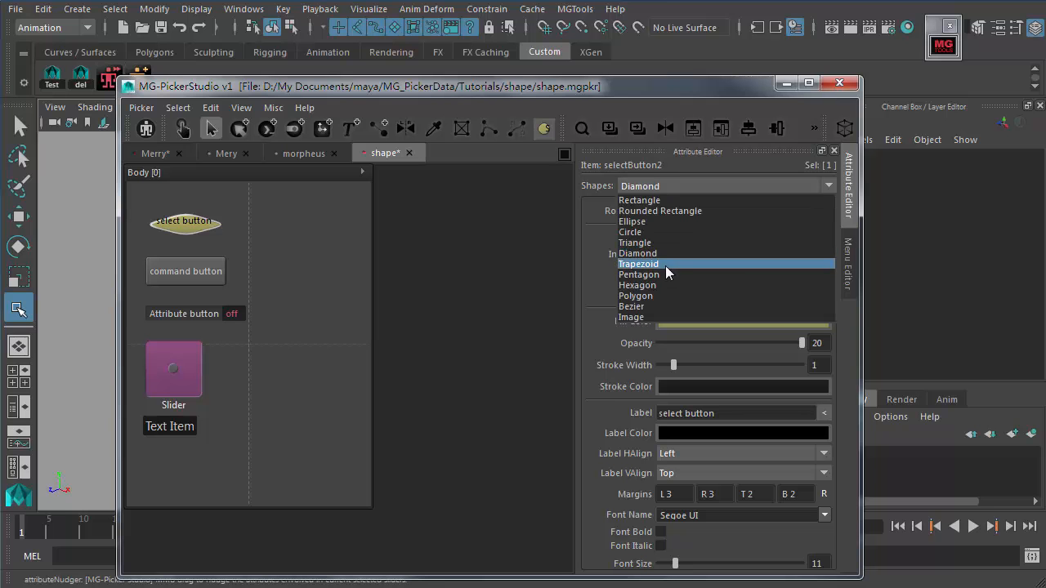
click(665, 265)
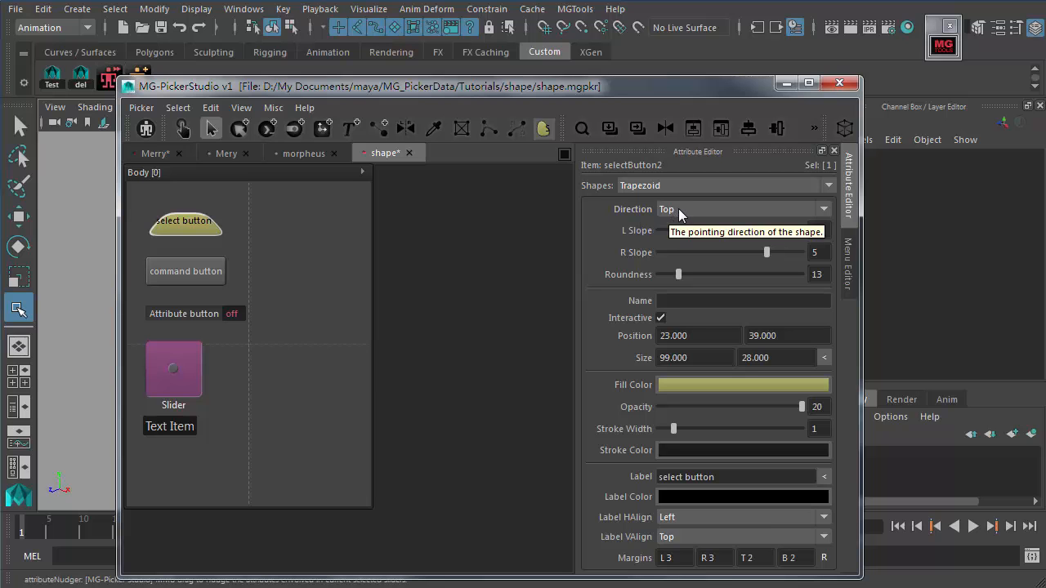
- Cycle the trapezoid's direction through Bottom, Left and Right back to Top, and adjust its side slopes
click(678, 210)
click(679, 231)
click(687, 210)
click(687, 245)
click(692, 209)
click(695, 255)
click(693, 210)
click(696, 220)
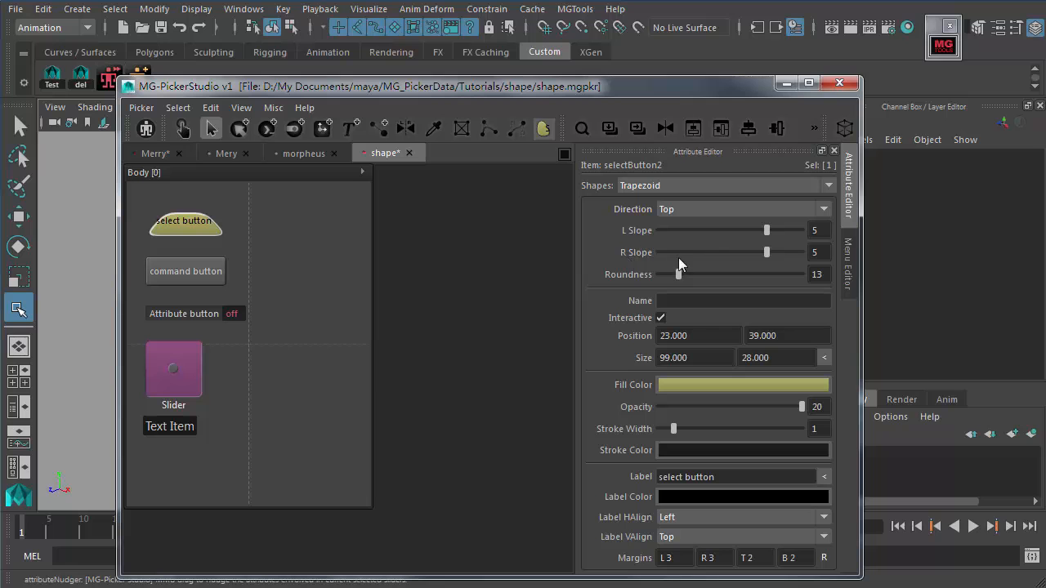
drag(765, 230, 768, 251)
- Change the select button's shape to Pentagon and set its Roundness to 5
click(685, 186)
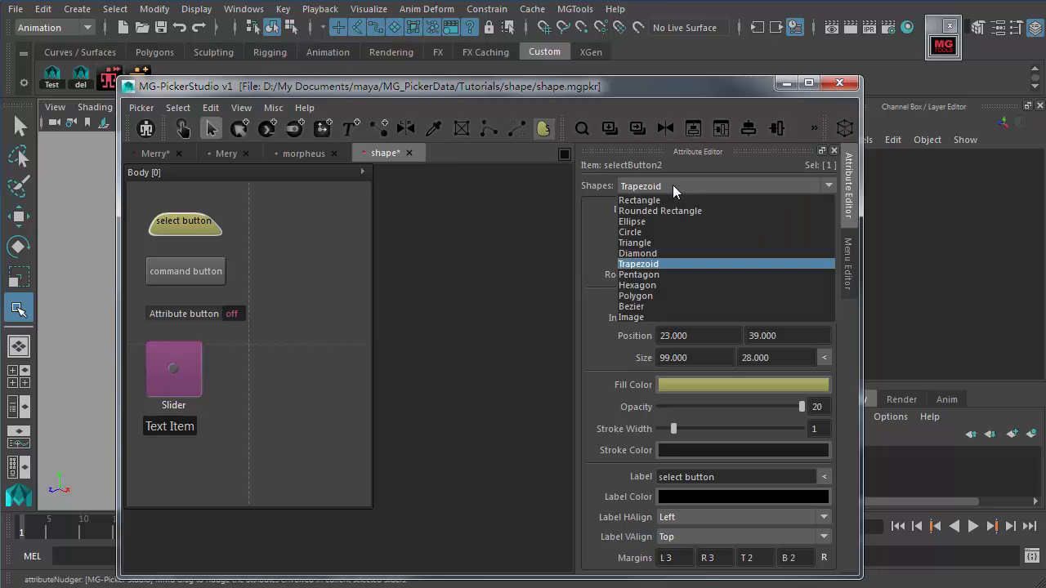
click(661, 276)
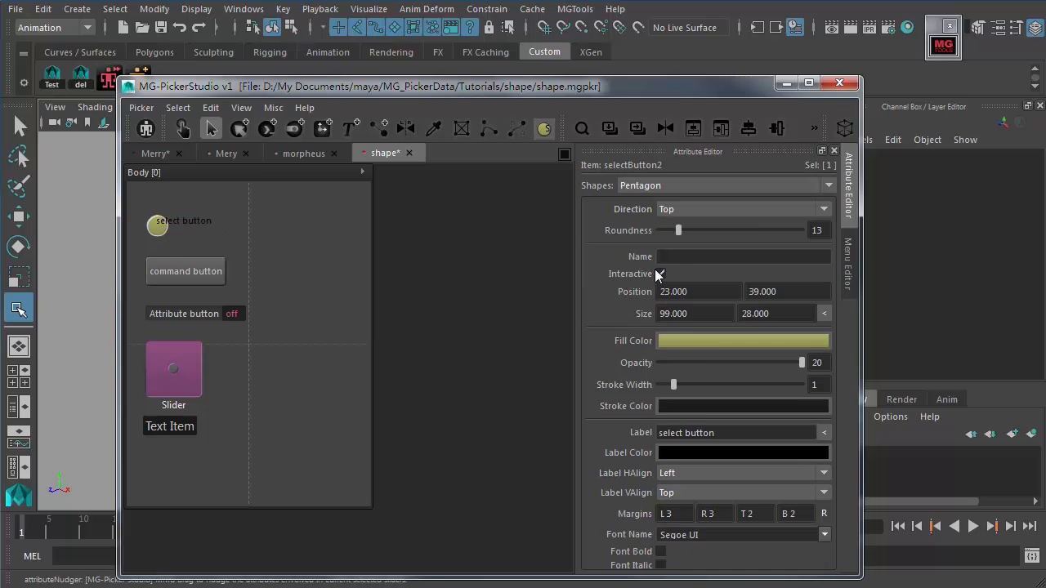
drag(667, 234, 584, 234)
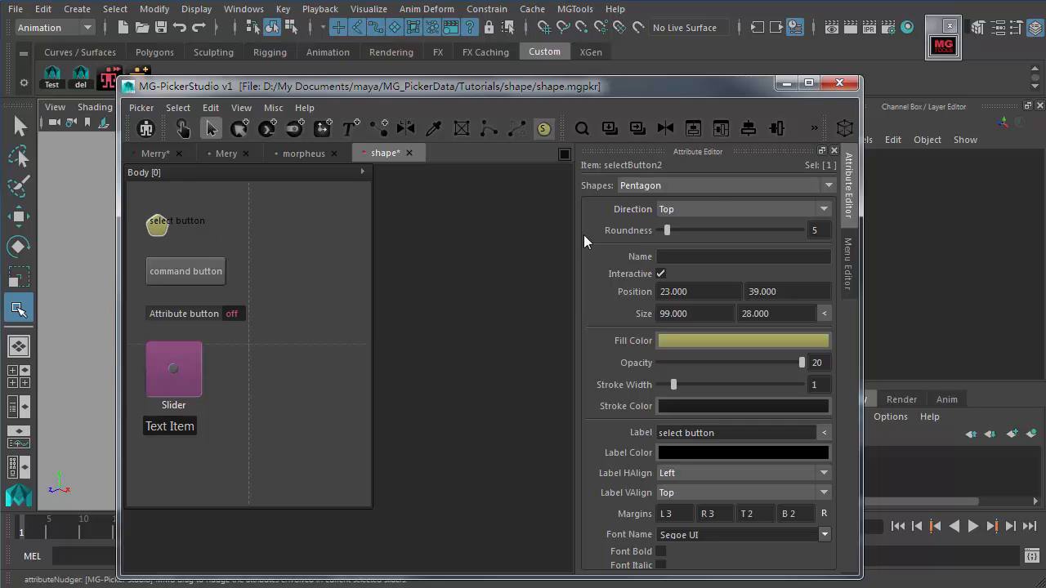
- Try the Bottom direction on the pentagon and return it to Top
click(677, 209)
click(671, 235)
click(678, 211)
click(667, 224)
- Change the select button's shape to Hexagon and review its direction choices
click(654, 186)
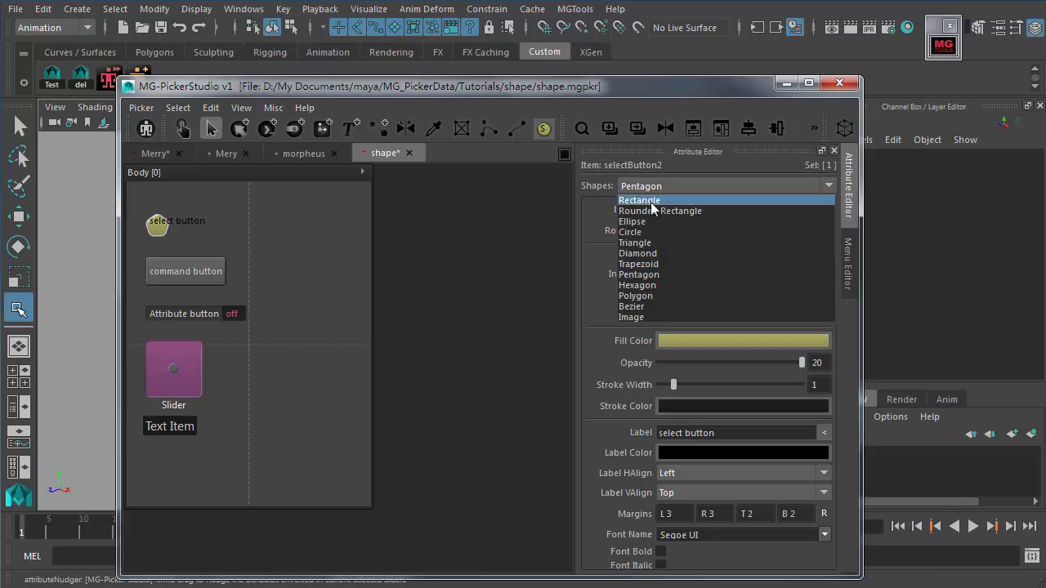
click(658, 286)
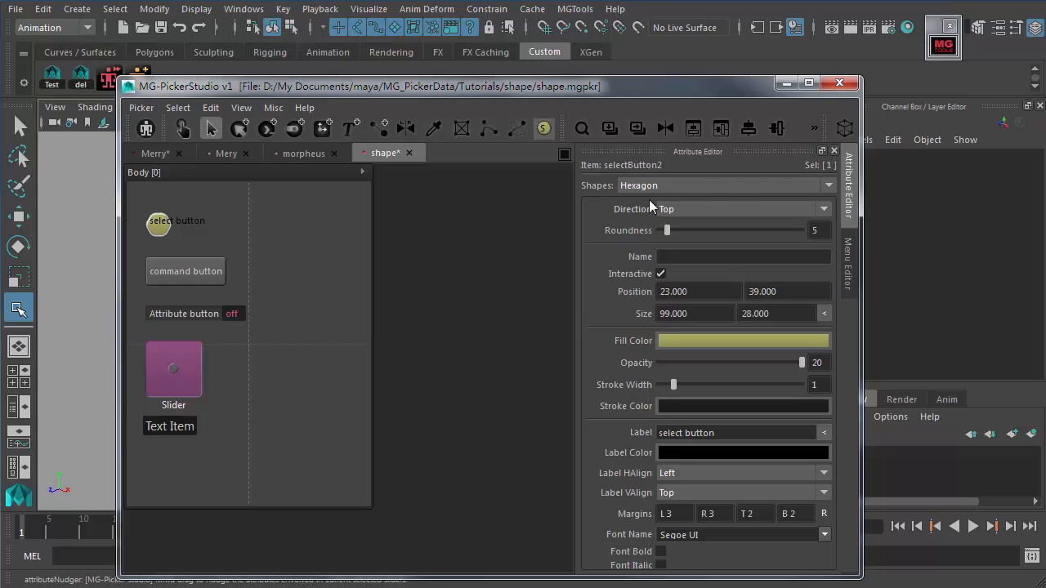
click(688, 209)
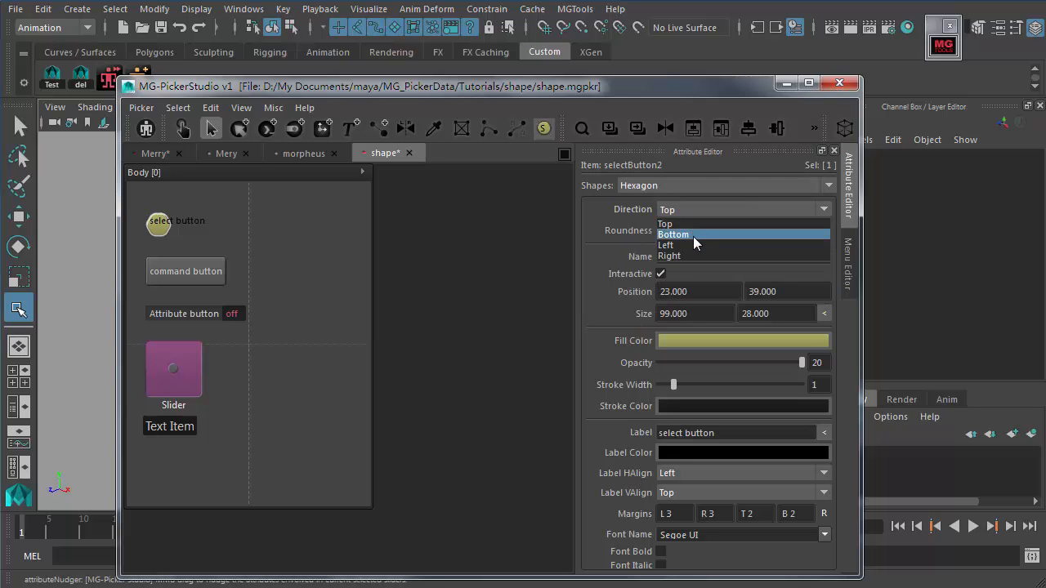
click(623, 242)
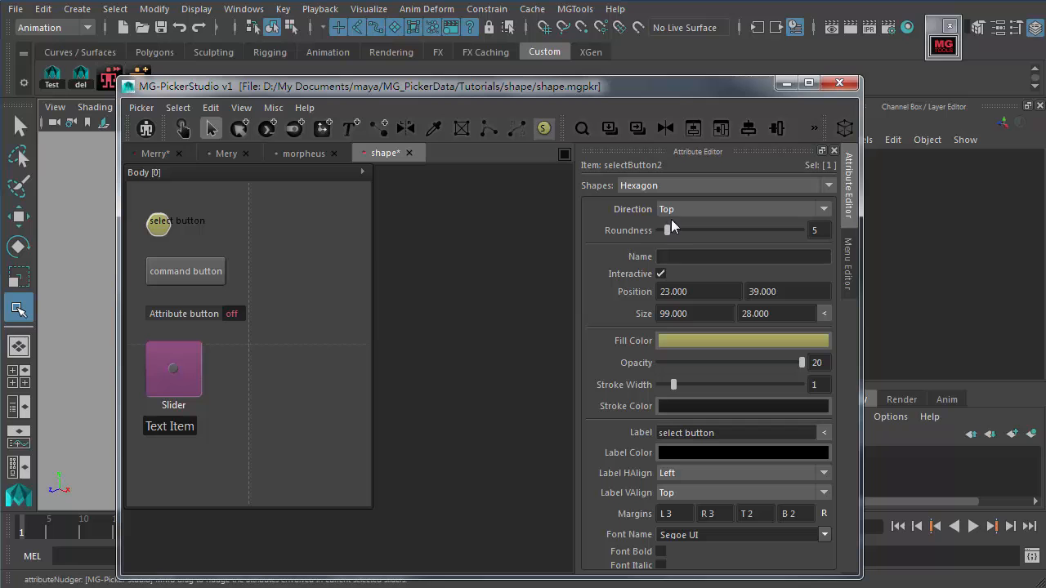
- Change the select button's shape to Image and examine its Image Margins and Image fields
click(656, 185)
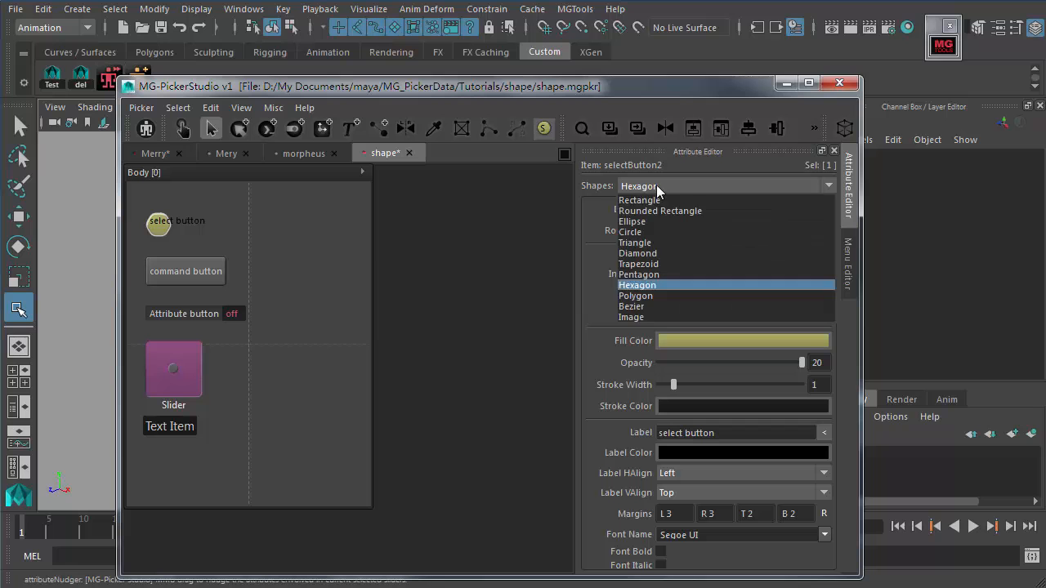
click(643, 318)
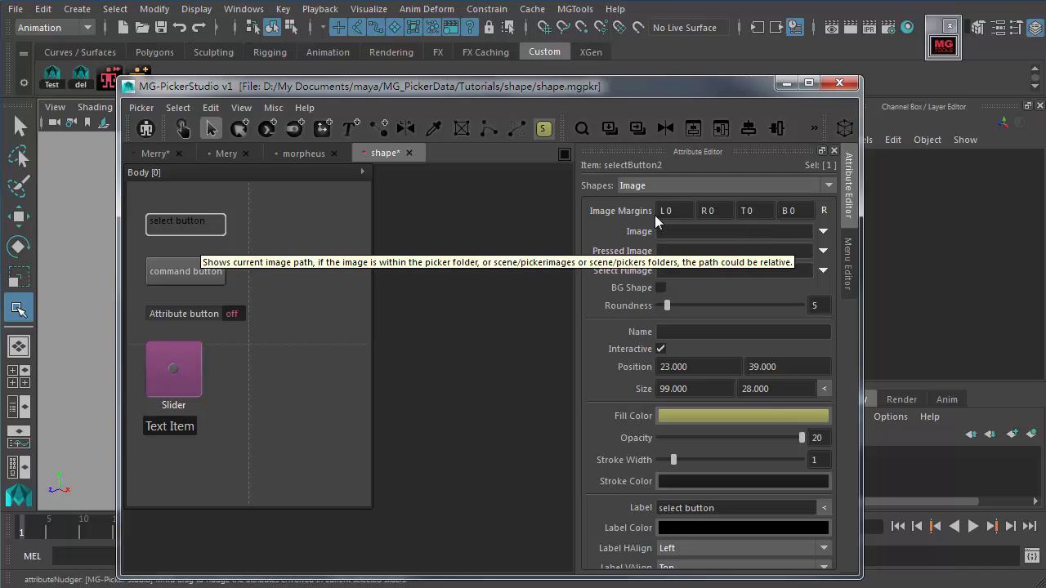
click(677, 213)
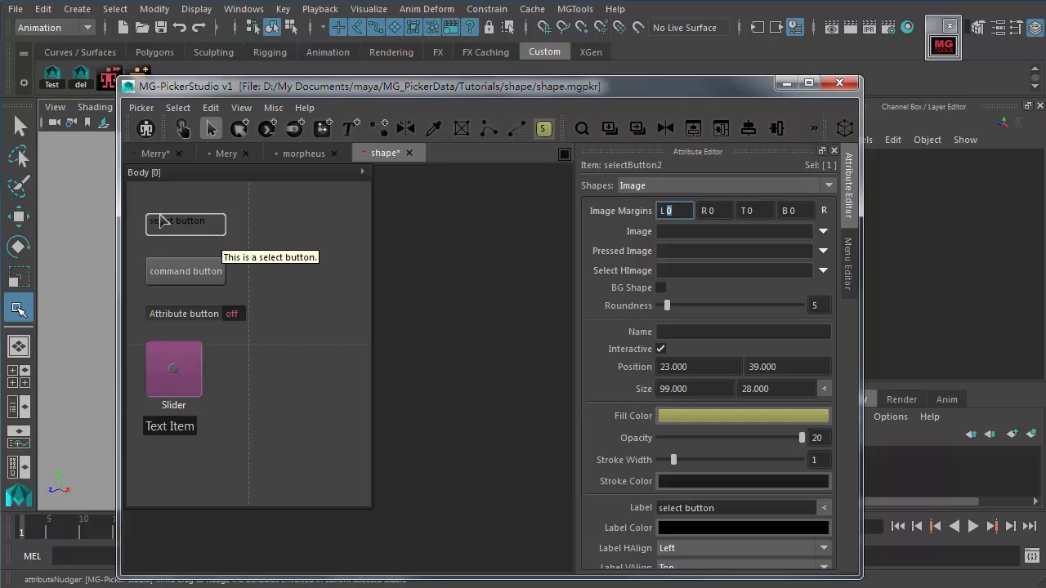
click(670, 229)
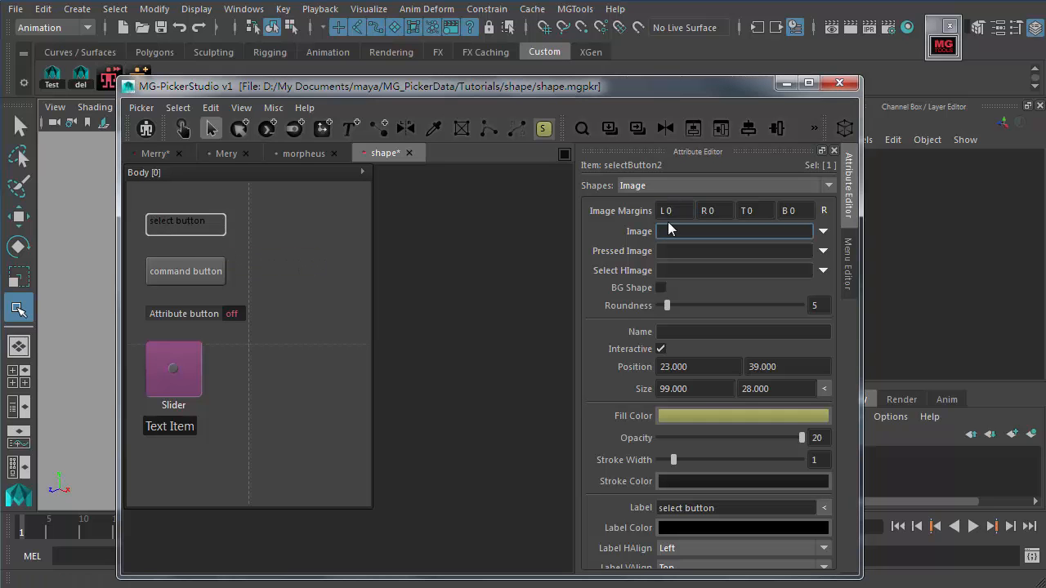
- Assign warningMediumIcon.png from the images folder as the select button's Image
click(823, 232)
click(856, 262)
scroll(880, 253, down, 15)
scroll(910, 397, down, 3)
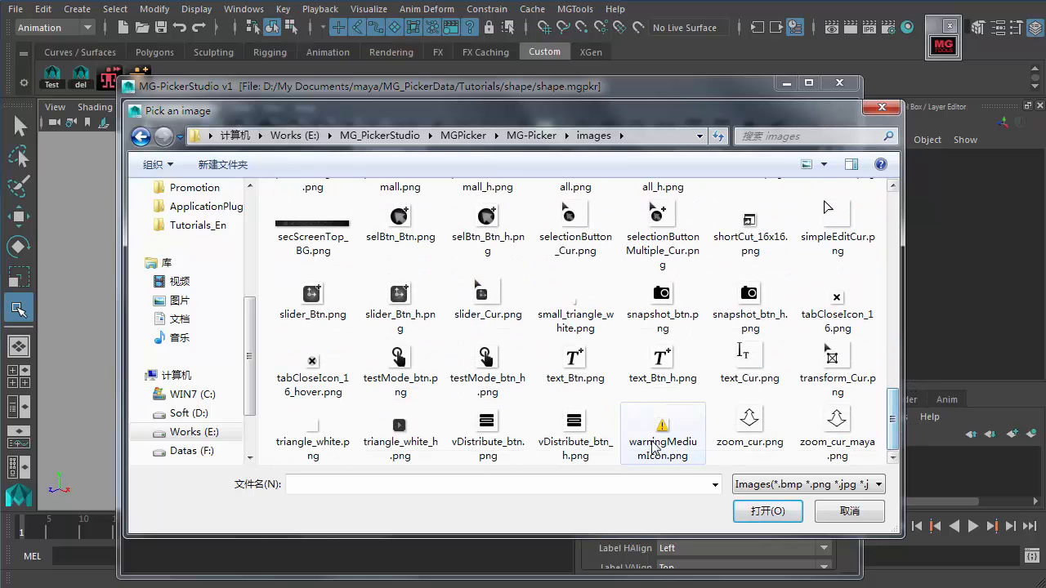
click(657, 445)
double_click(665, 433)
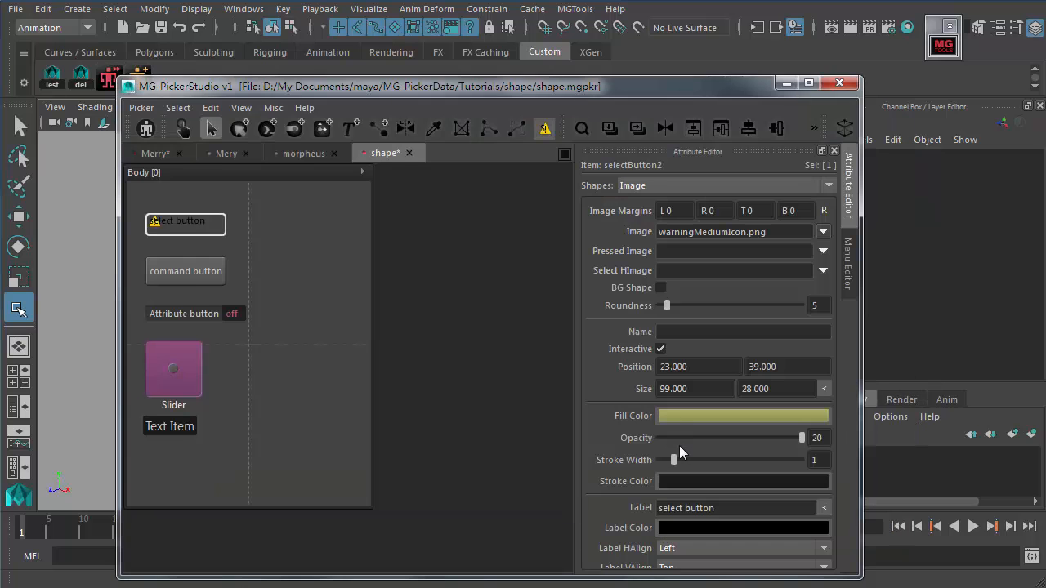
- Set the select button's Image Margins to 3 on the left and 4 at the top
click(670, 210)
scroll(680, 211, up, 2)
scroll(625, 468, down, 3)
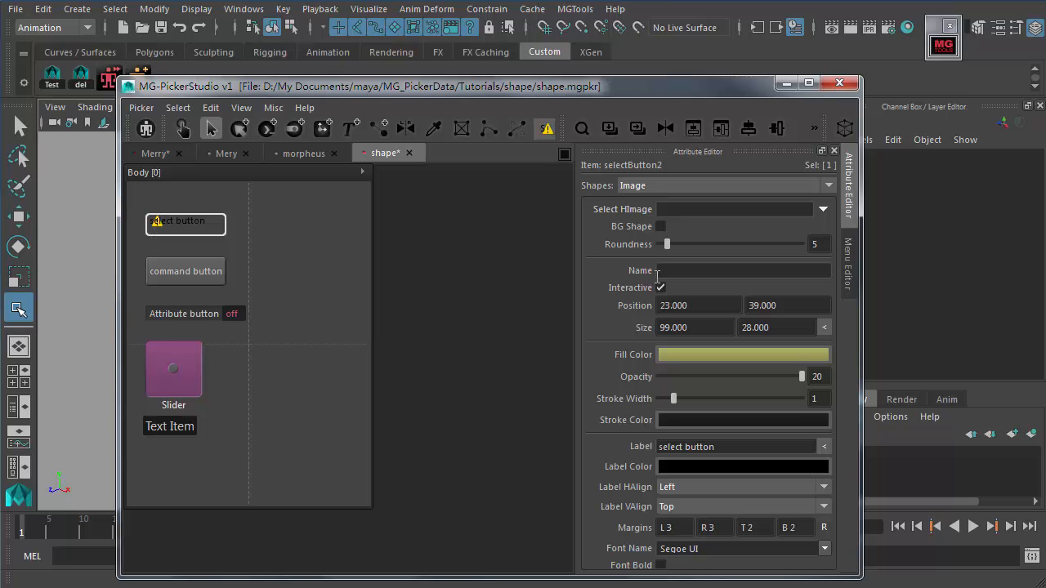
drag(638, 292, 636, 354)
click(681, 211)
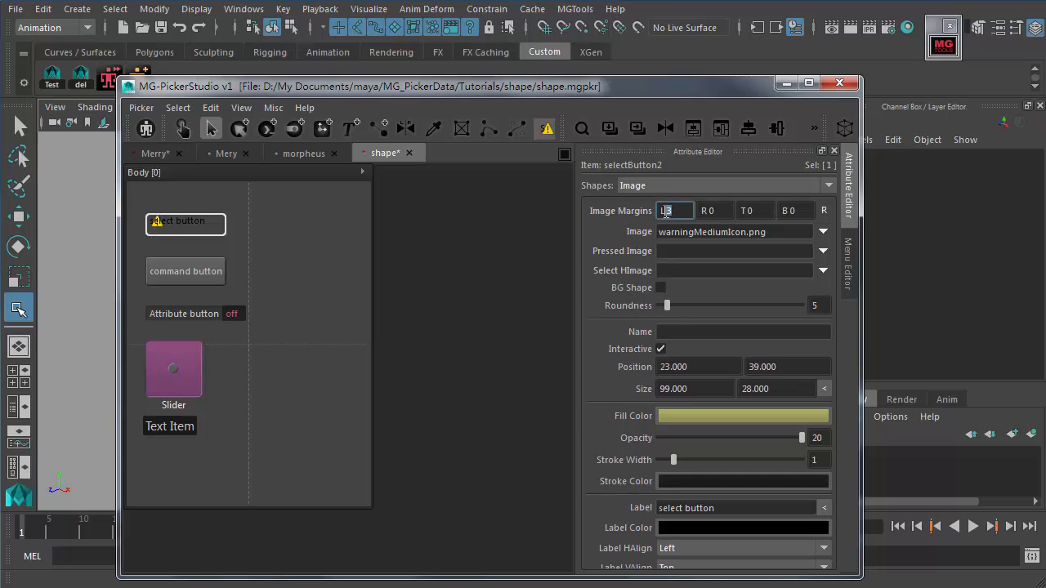
click(751, 210)
scroll(760, 213, up, 2)
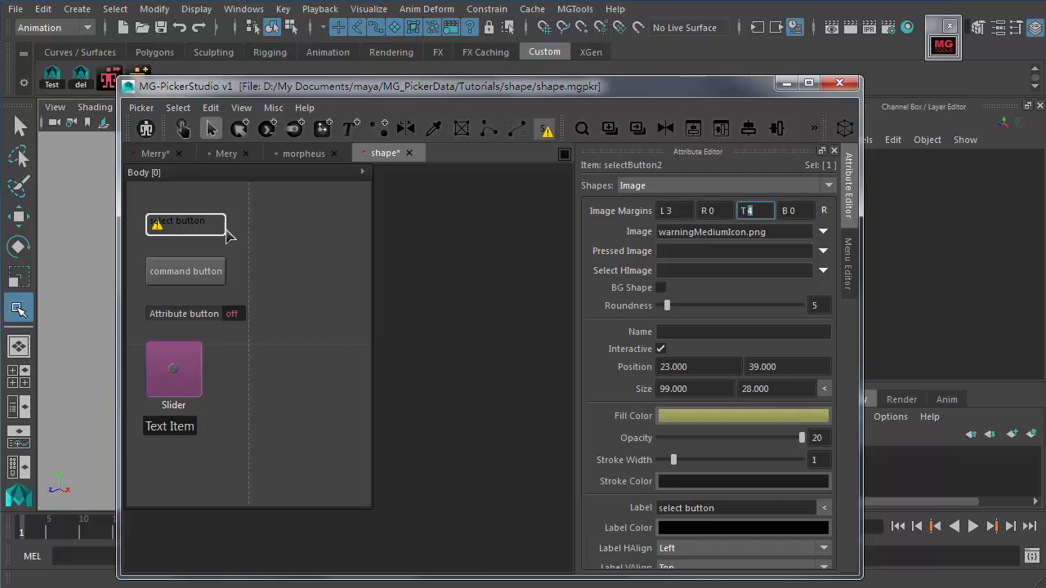
- Set the select button's label margins to 27 left and 5 top, and its vertical label alignment to Center
scroll(637, 343, down, 6)
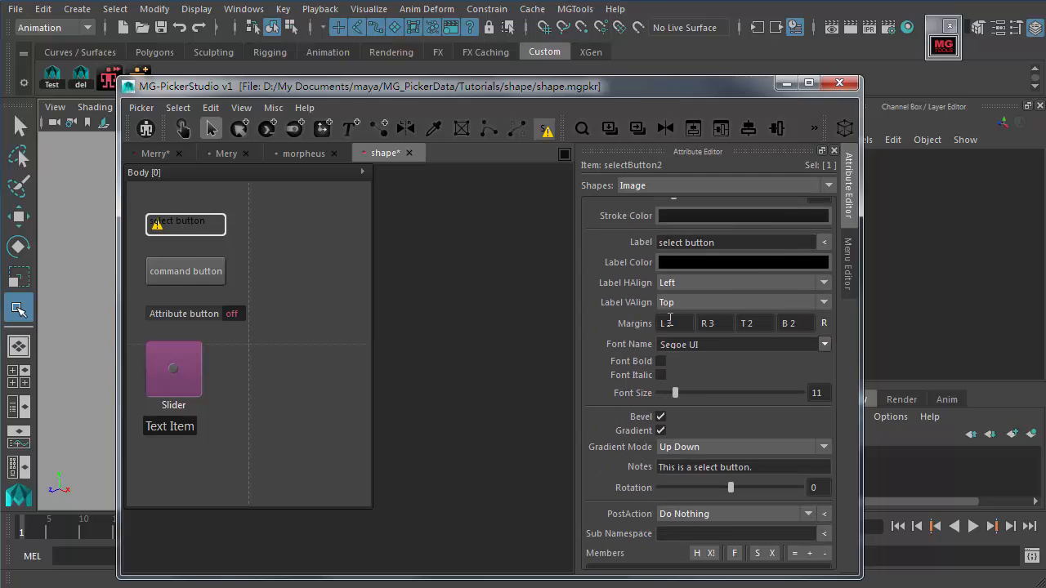
scroll(681, 323, up, 17)
scroll(681, 323, up, 4)
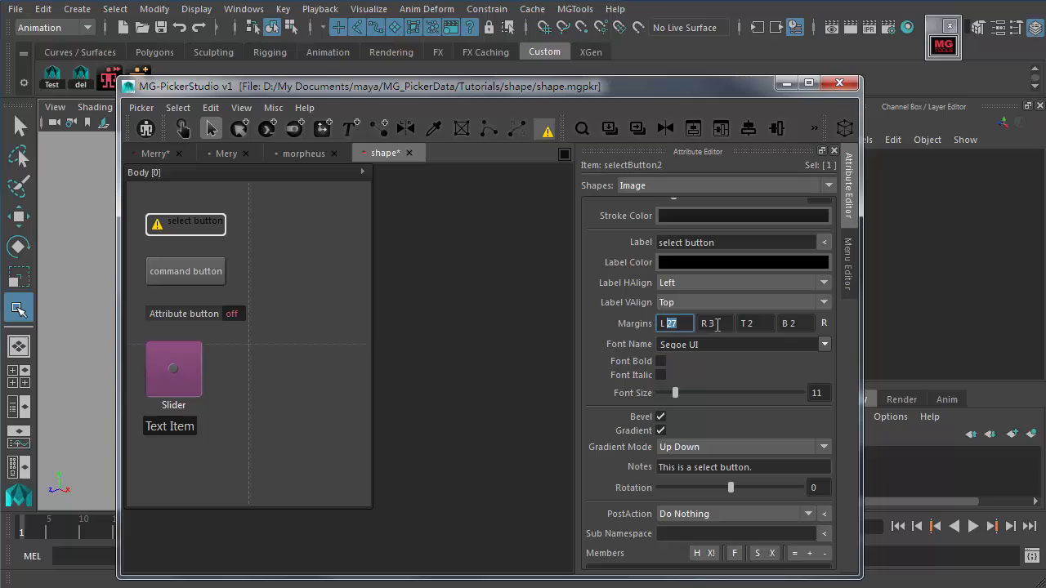
click(759, 324)
scroll(764, 325, up, 3)
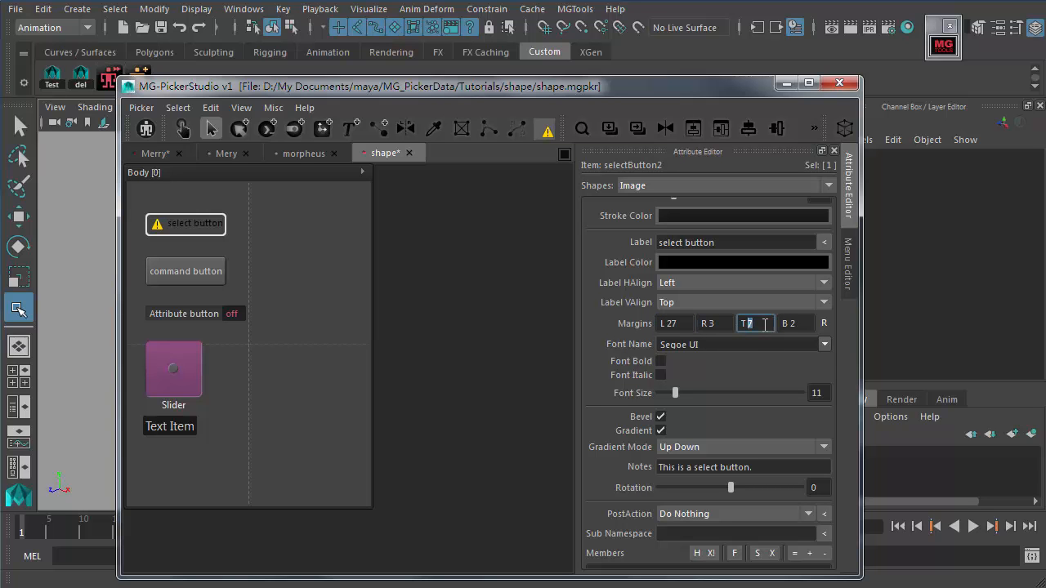
scroll(765, 324, down, 2)
click(665, 303)
click(678, 328)
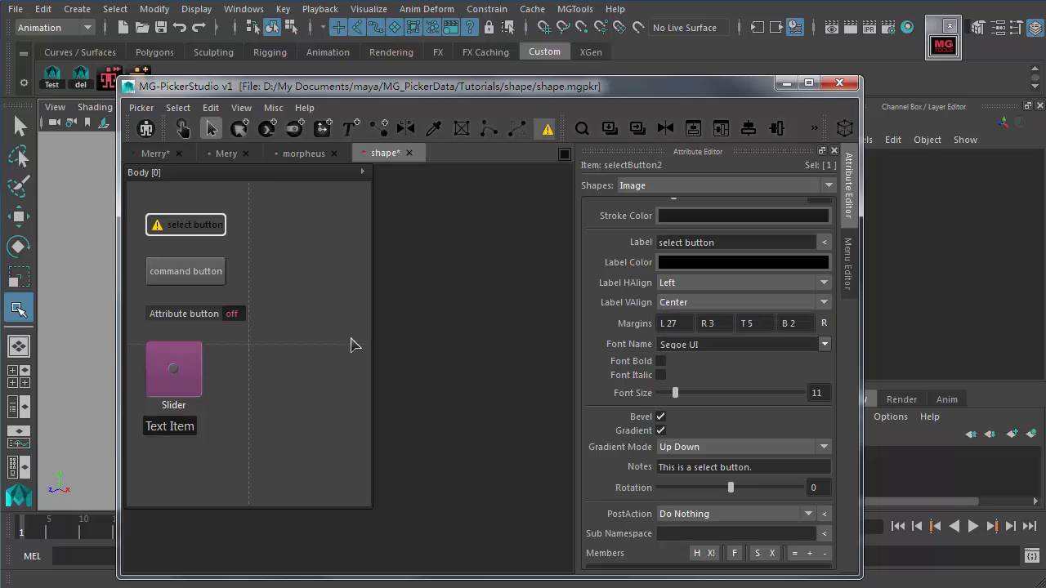
- Turn on BG Shape for the select button and stretch the button to a width of about 106
scroll(611, 461, up, 6)
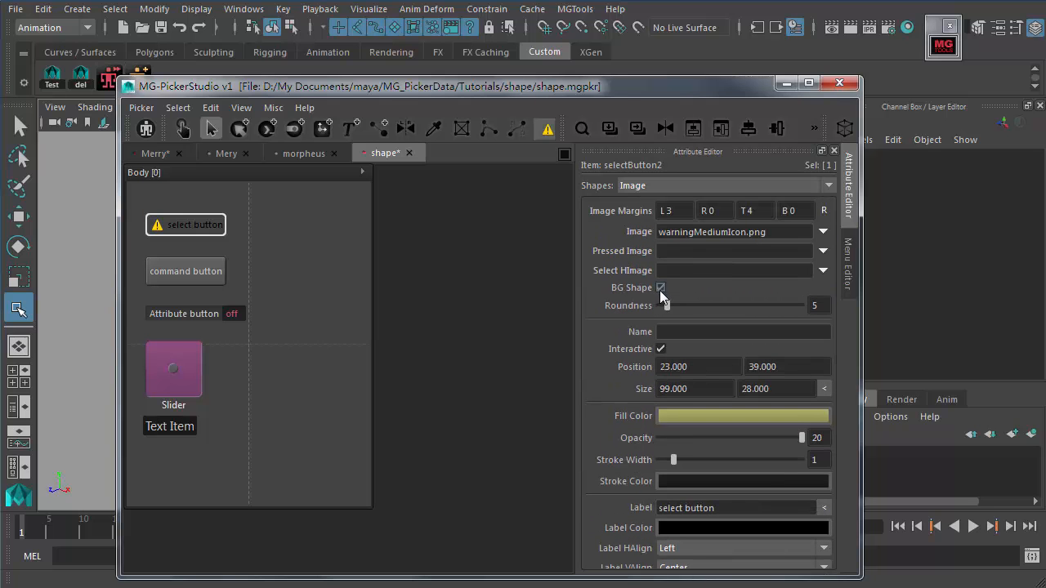
click(660, 289)
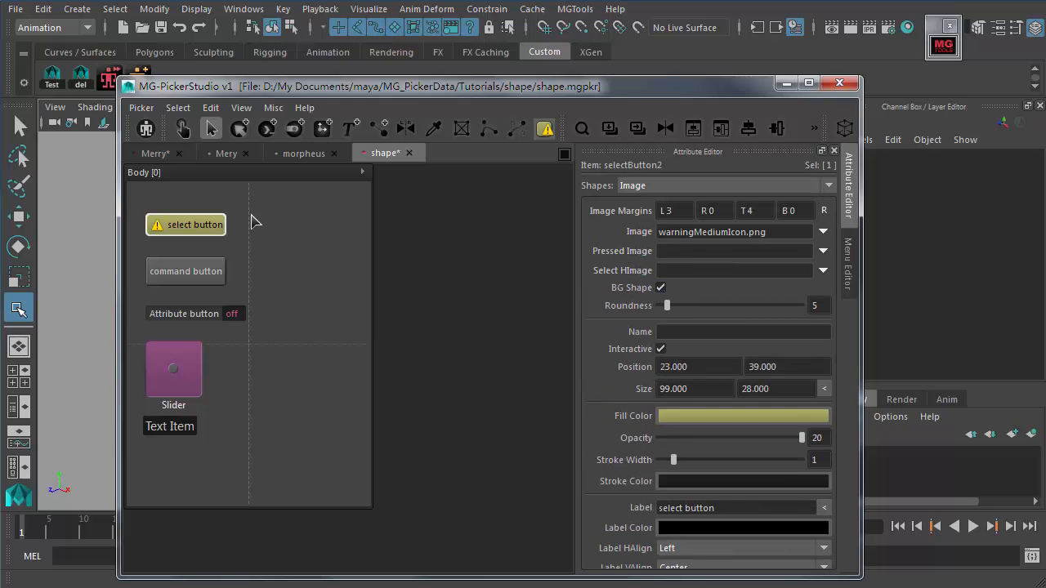
key(ctrl+t)
drag(227, 225, 234, 223)
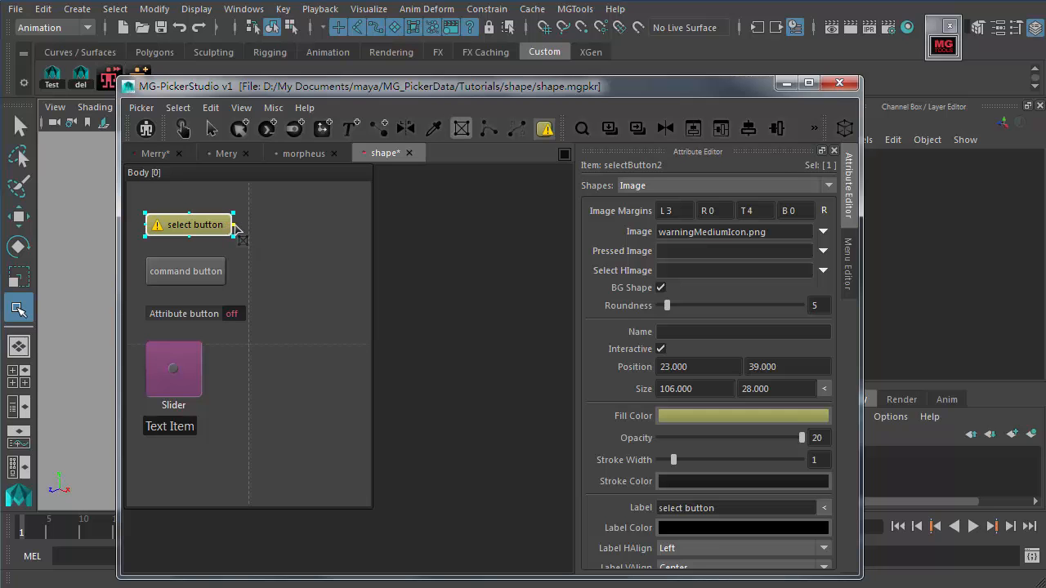
click(275, 241)
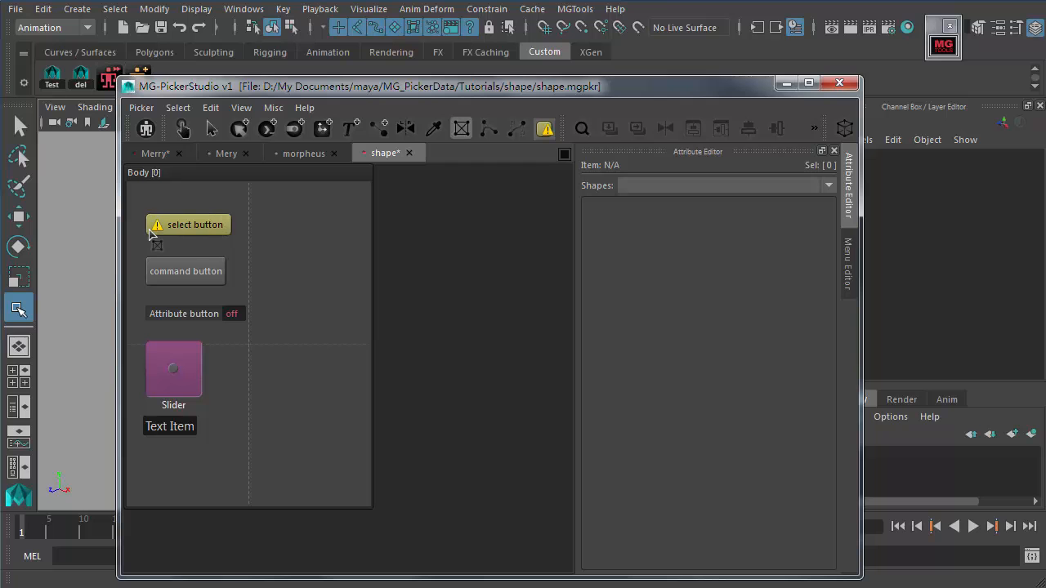
click(211, 128)
click(205, 226)
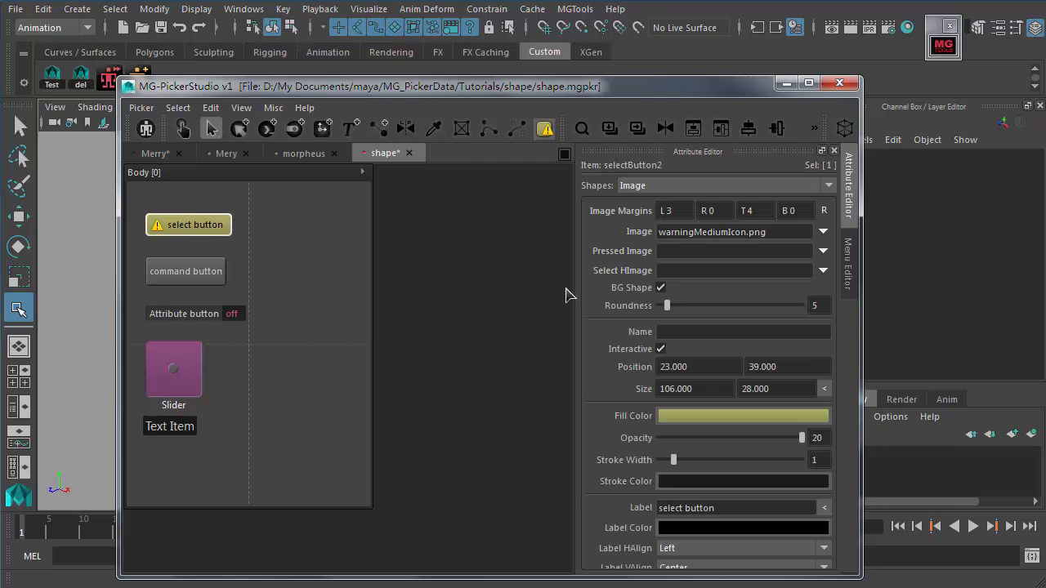
- Press the select button in test mode to examine its pressed look, and return to editing it
click(674, 250)
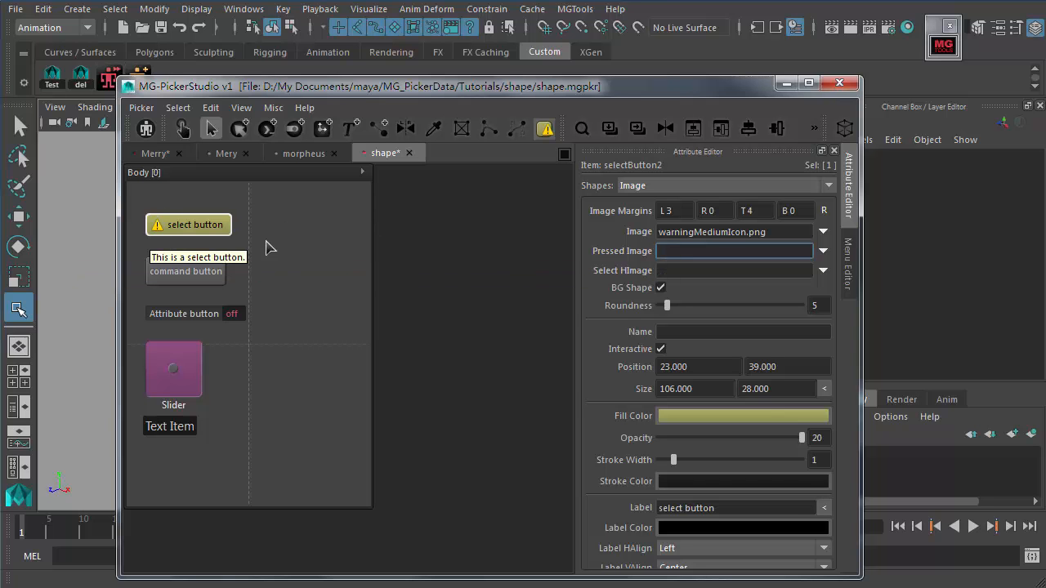
click(183, 130)
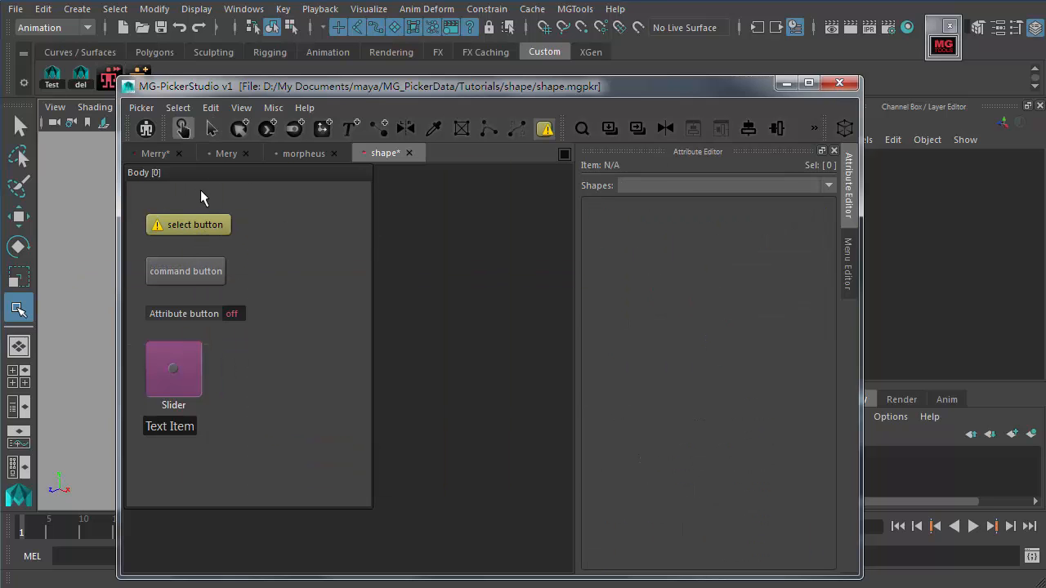
click(190, 224)
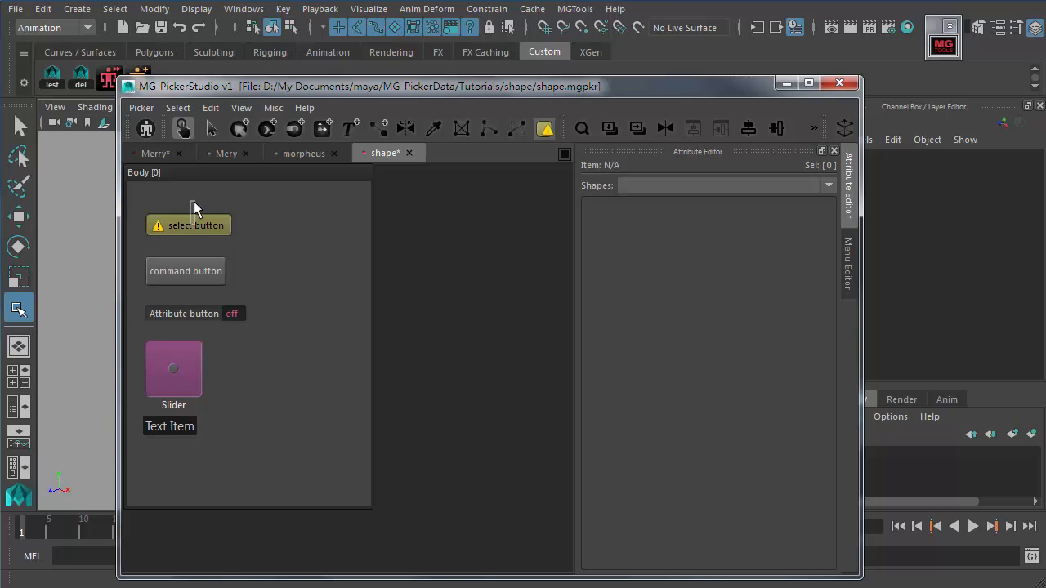
click(211, 128)
click(194, 228)
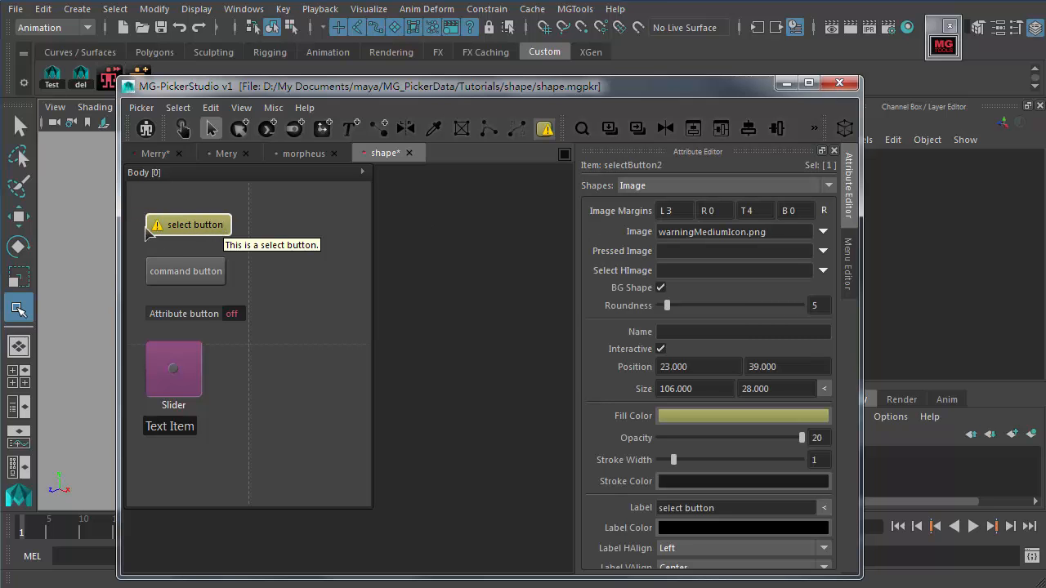
- Move the picker window aside to uncover part of the Maya viewport, keeping the select button selected
click(668, 272)
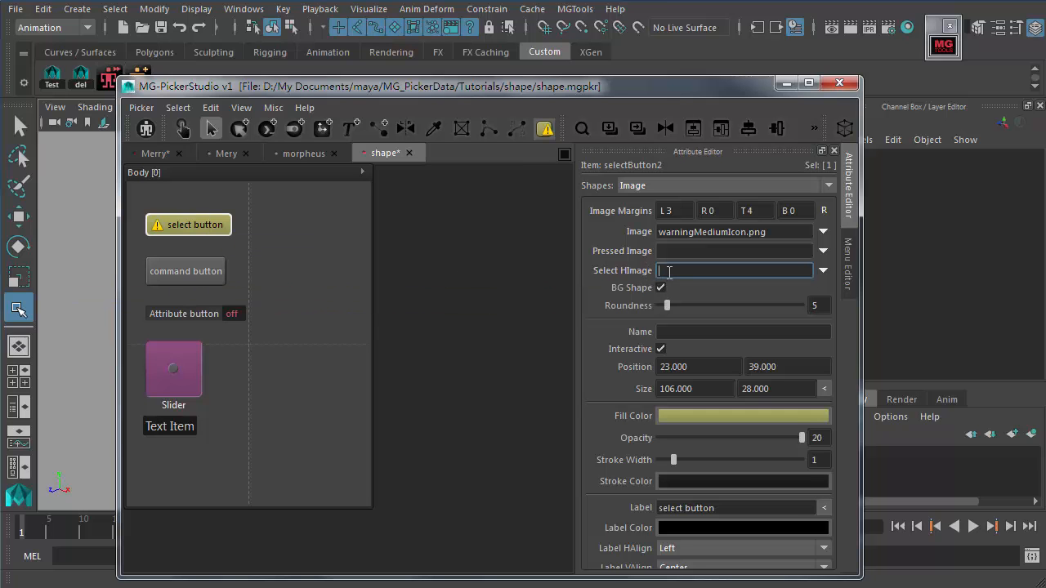
drag(437, 90, 675, 89)
click(527, 216)
click(468, 225)
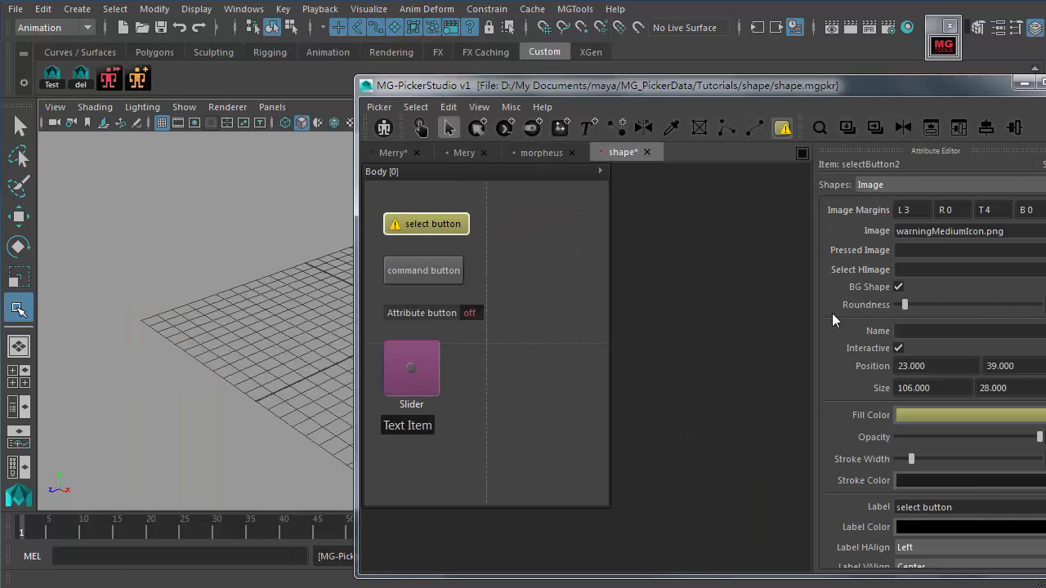
drag(759, 90, 589, 83)
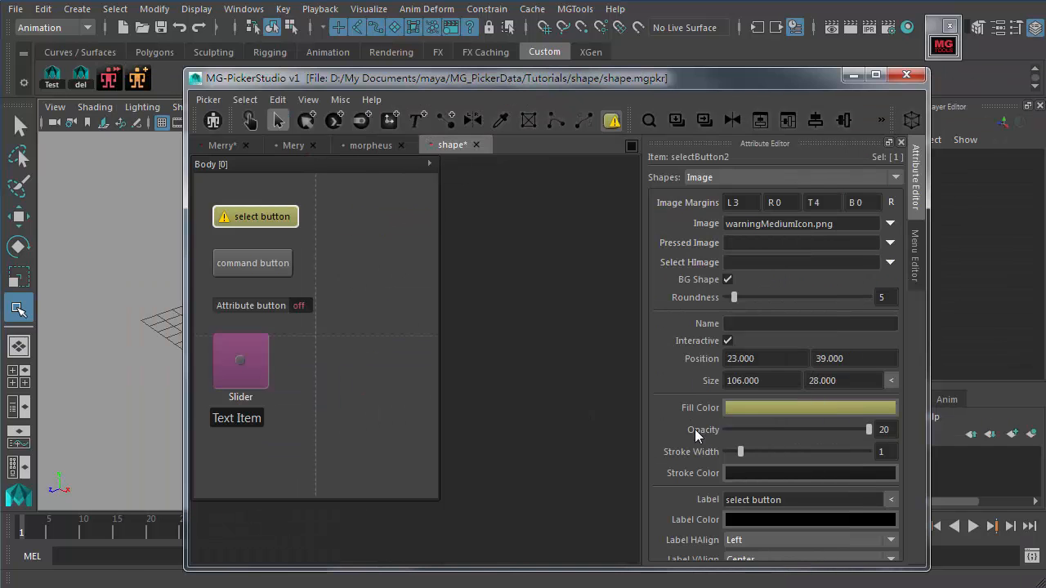
- Create a polygon cube in the viewport and add it to the select button's Members
scroll(694, 429, down, 7)
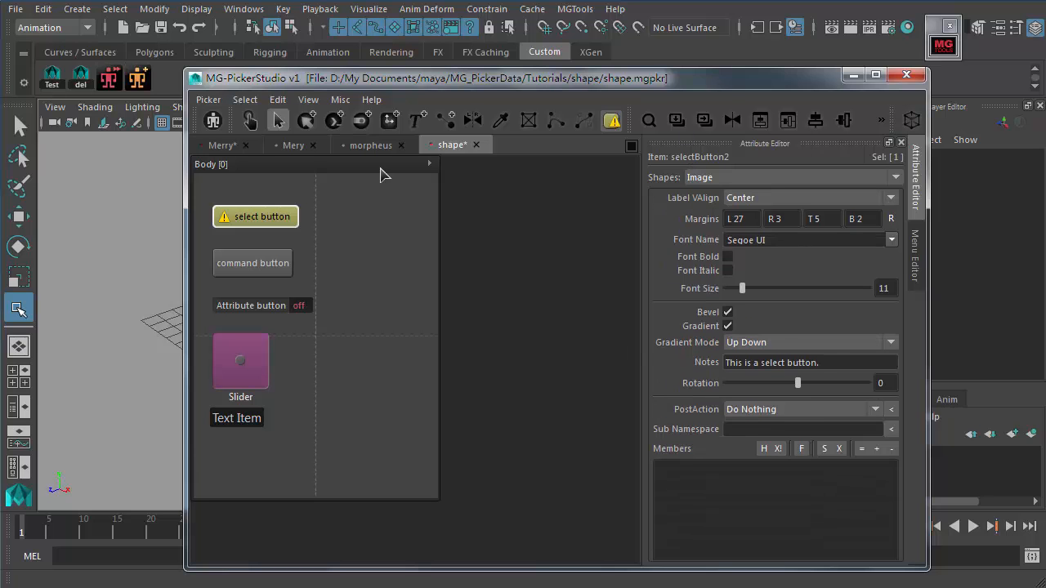
alt+middle_drag(141, 283, 40, 286)
shift+right_drag(117, 272, 115, 356)
alt+middle_drag(137, 275, 4, 274)
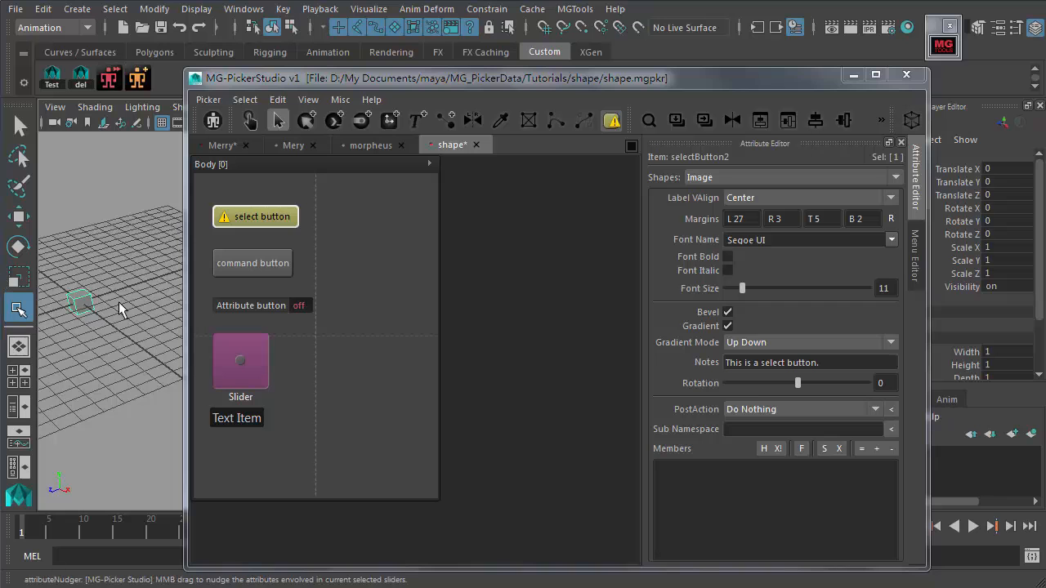
click(862, 451)
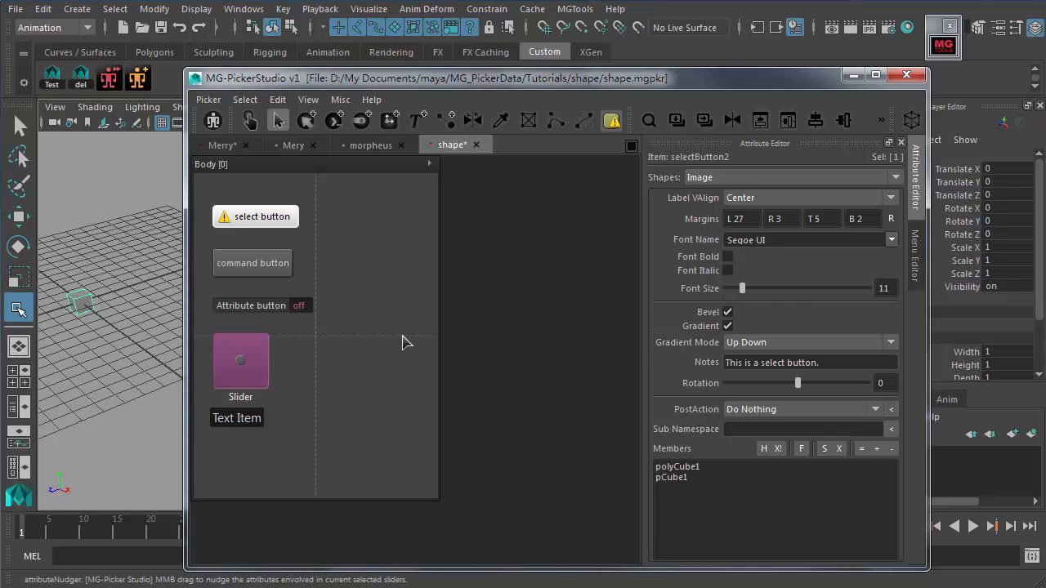
- Check the select button's highlight by deselecting and reselecting the cube, and remove polyCube1 from its Members
click(112, 245)
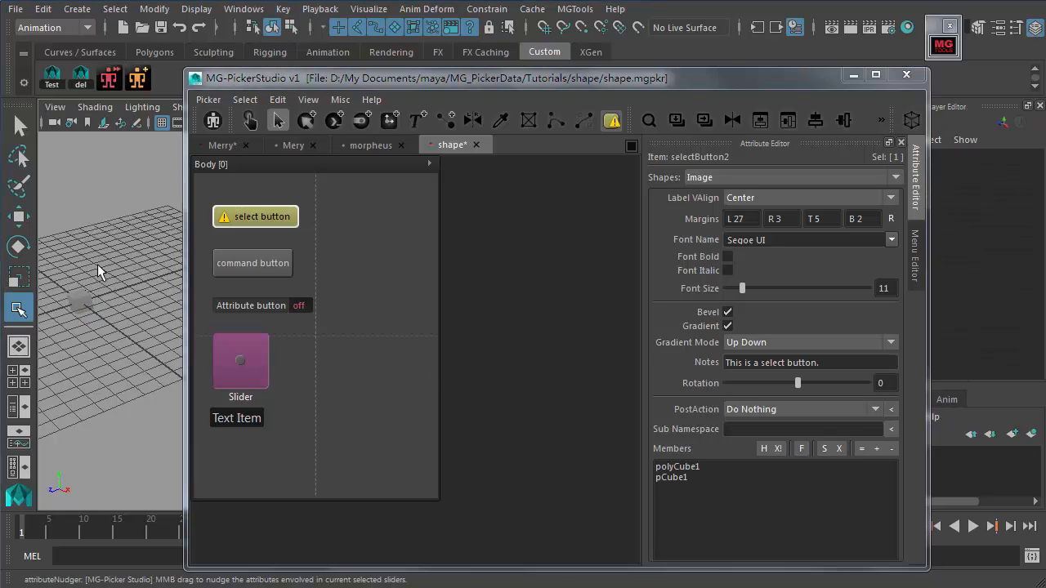
click(96, 313)
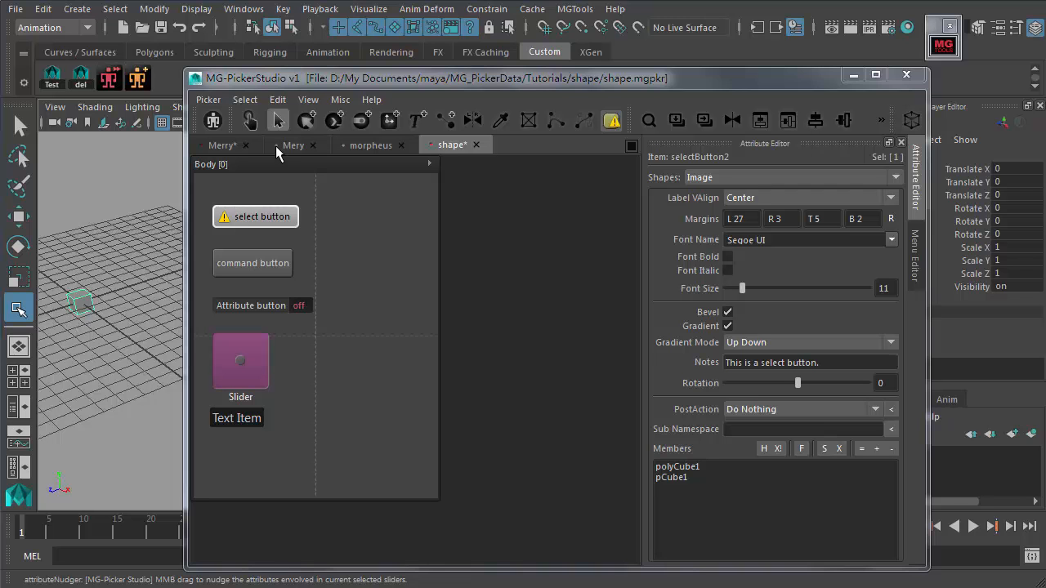
click(690, 468)
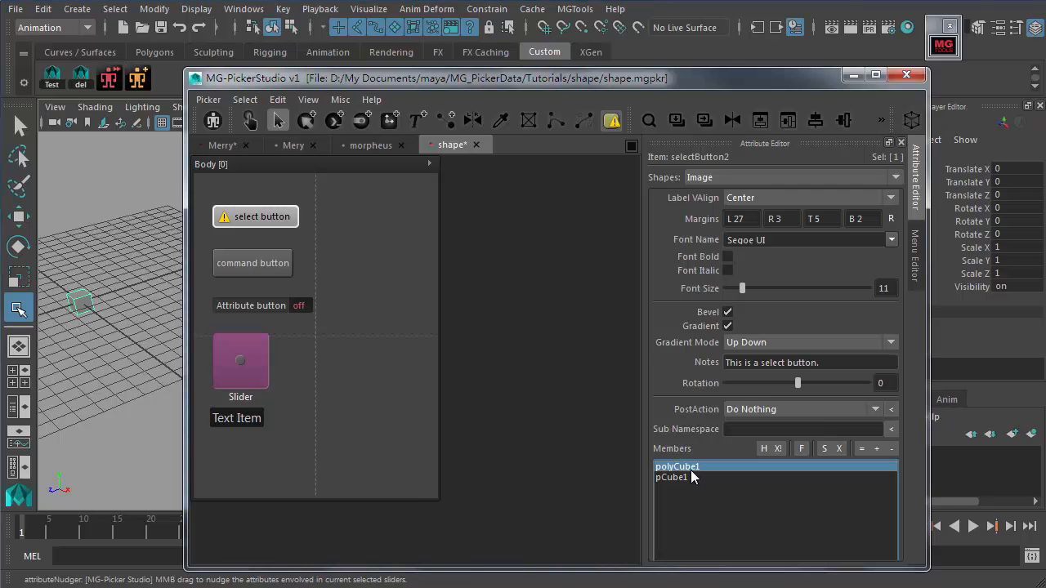
key(Delete)
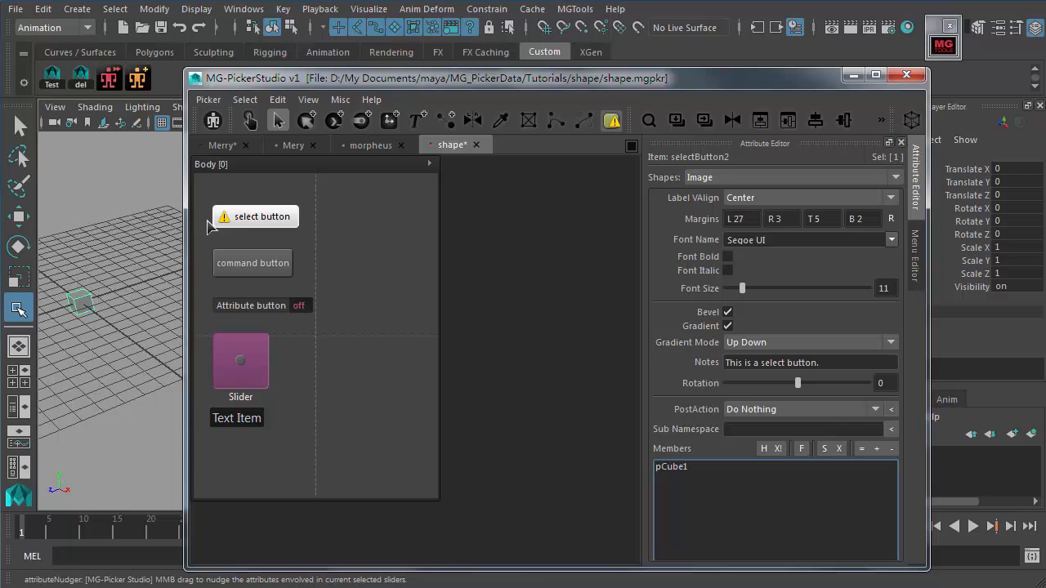
click(322, 239)
click(265, 221)
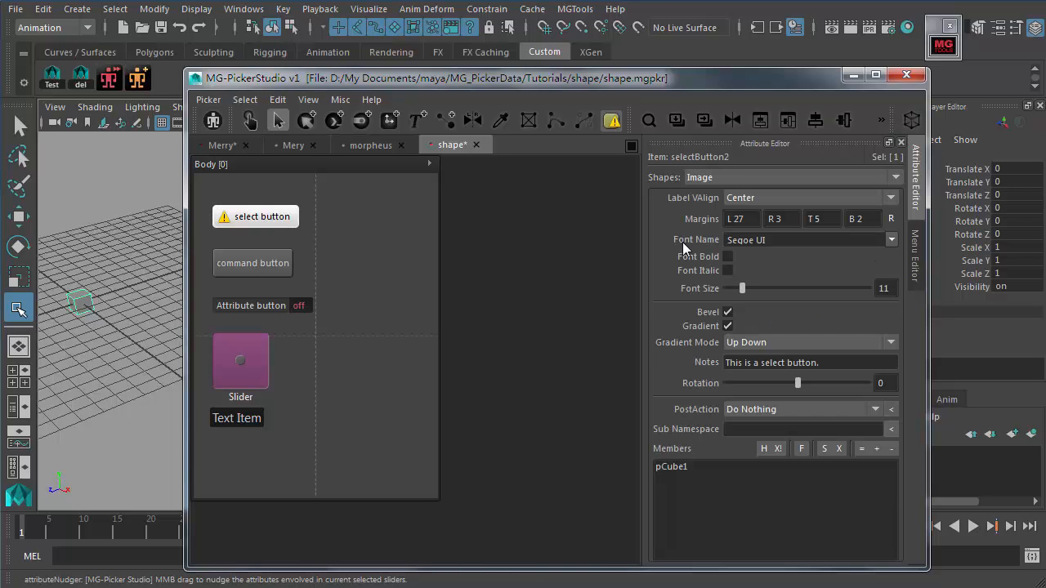
- Examine the select button's Select HImage field, its Image file name and the options offered for the image
scroll(684, 247, up, 5)
click(733, 261)
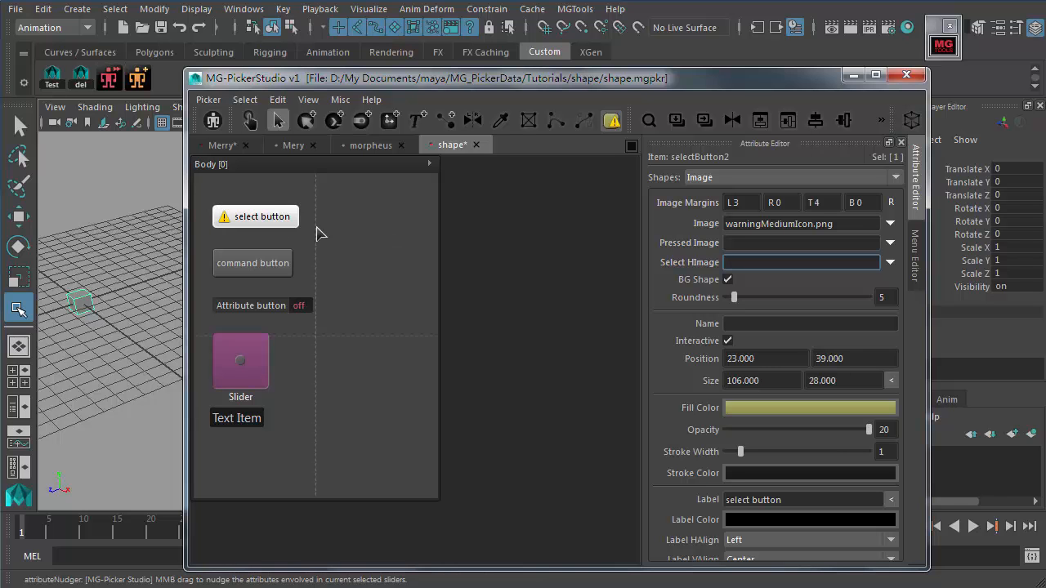
mouse_move(677, 268)
click(286, 231)
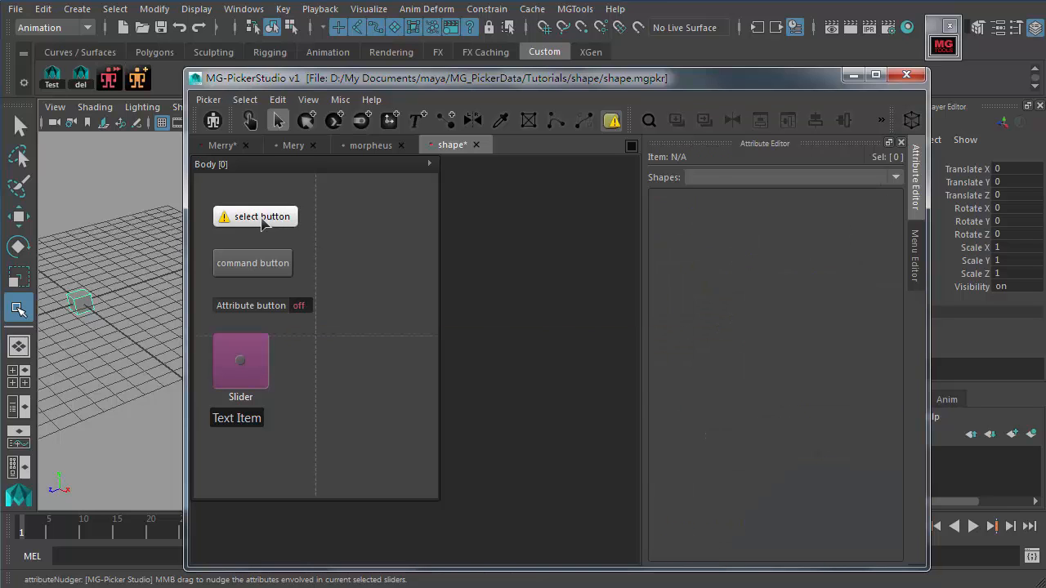
click(261, 219)
drag(861, 224, 687, 229)
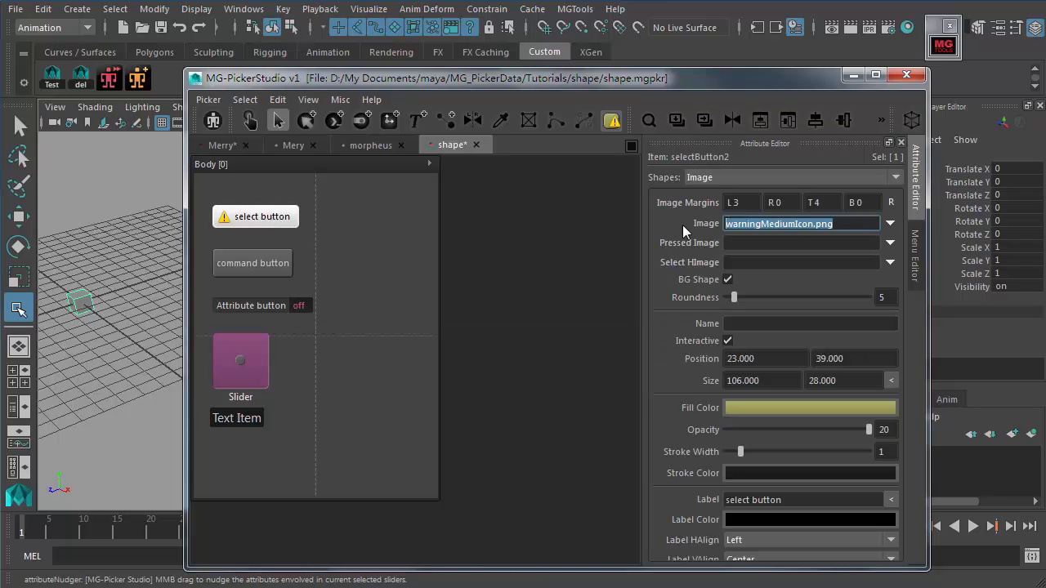
drag(841, 224, 707, 227)
click(890, 223)
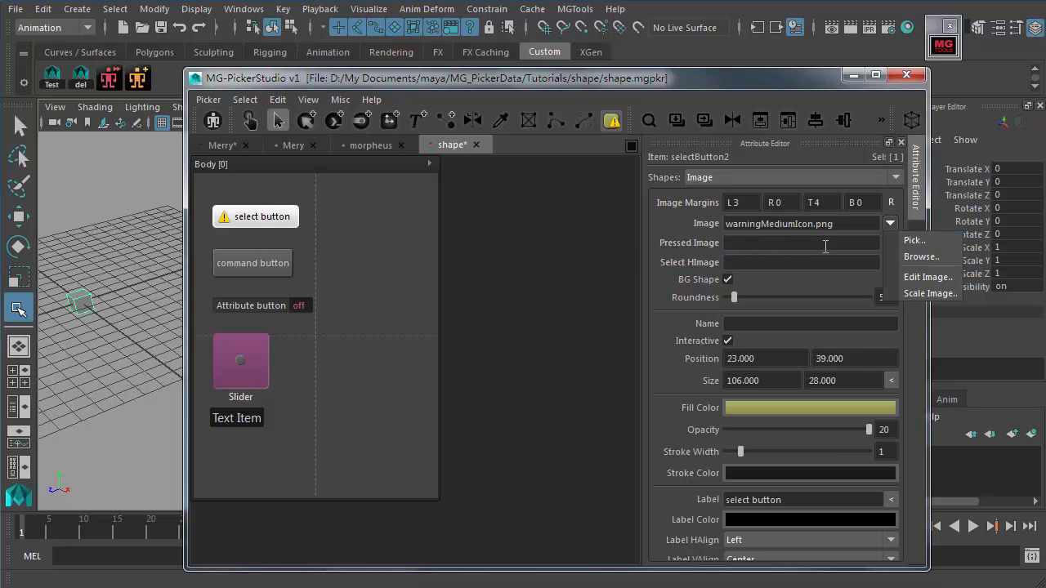
click(499, 86)
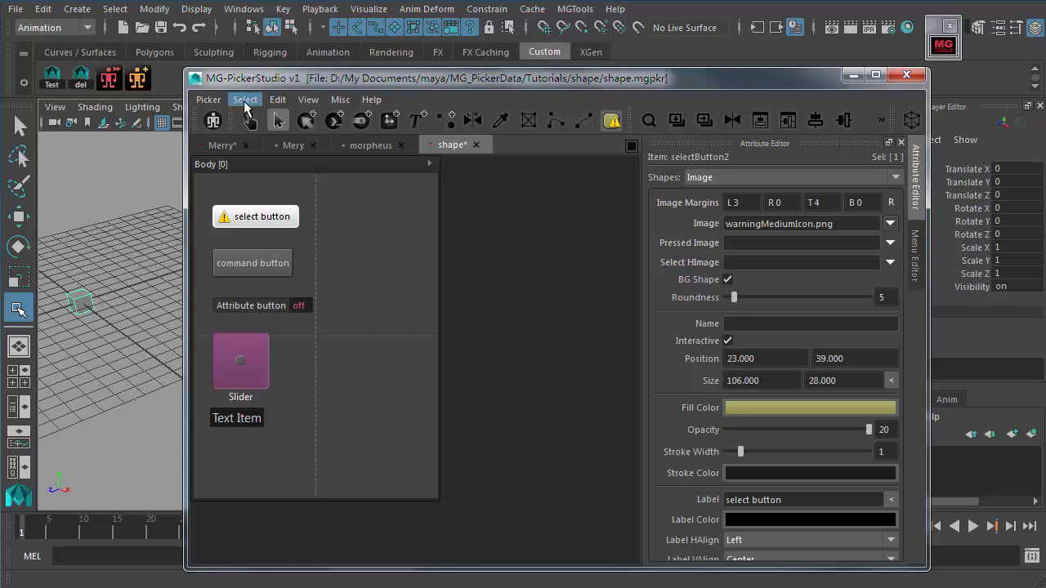
- Browse the current picker's directory to locate warningMediumIcon.png beside shape.mgpkr, and close the folder window
click(208, 99)
mouse_move(382, 296)
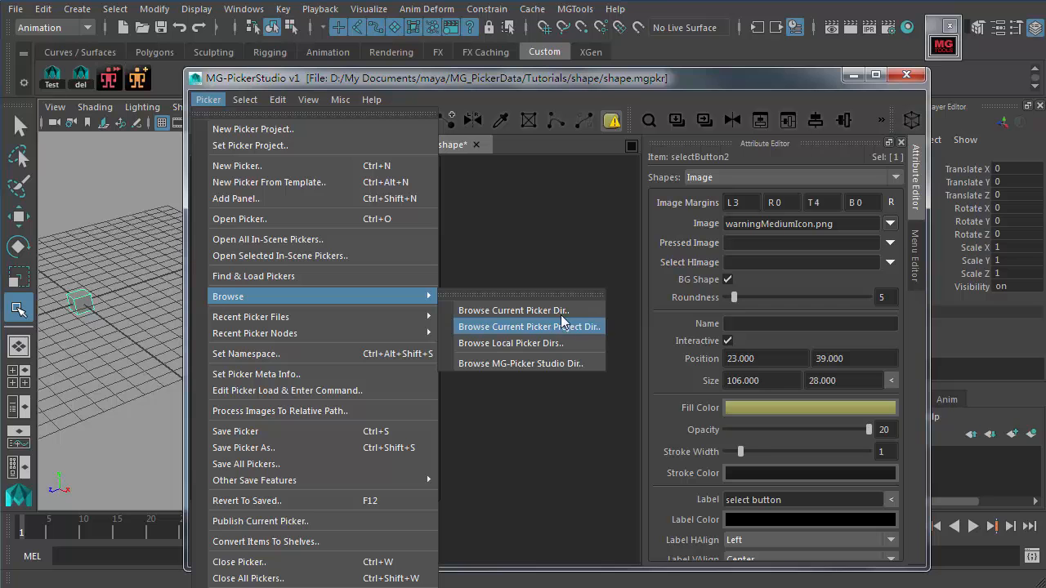
click(562, 311)
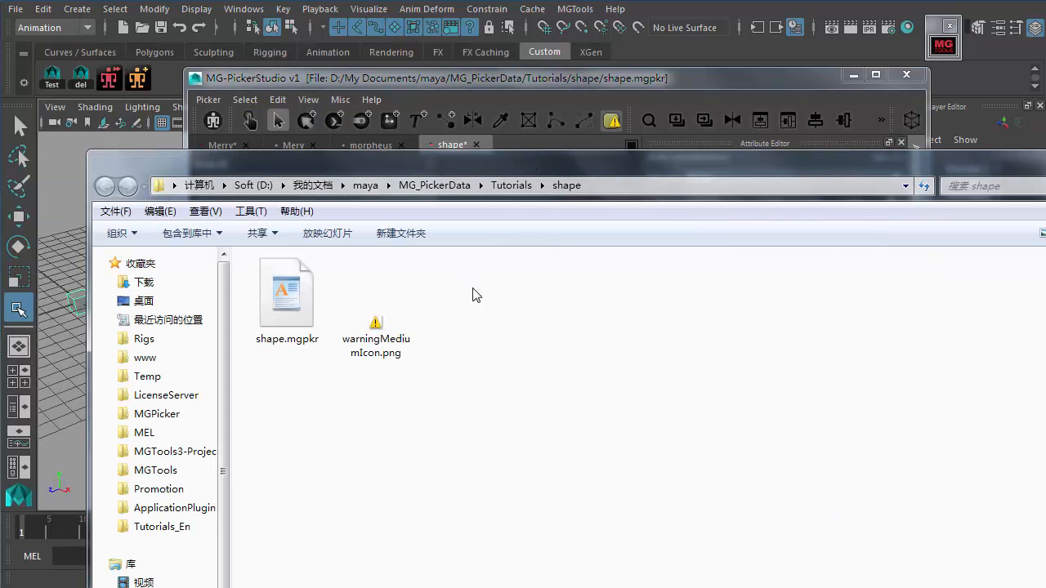
drag(476, 291, 372, 392)
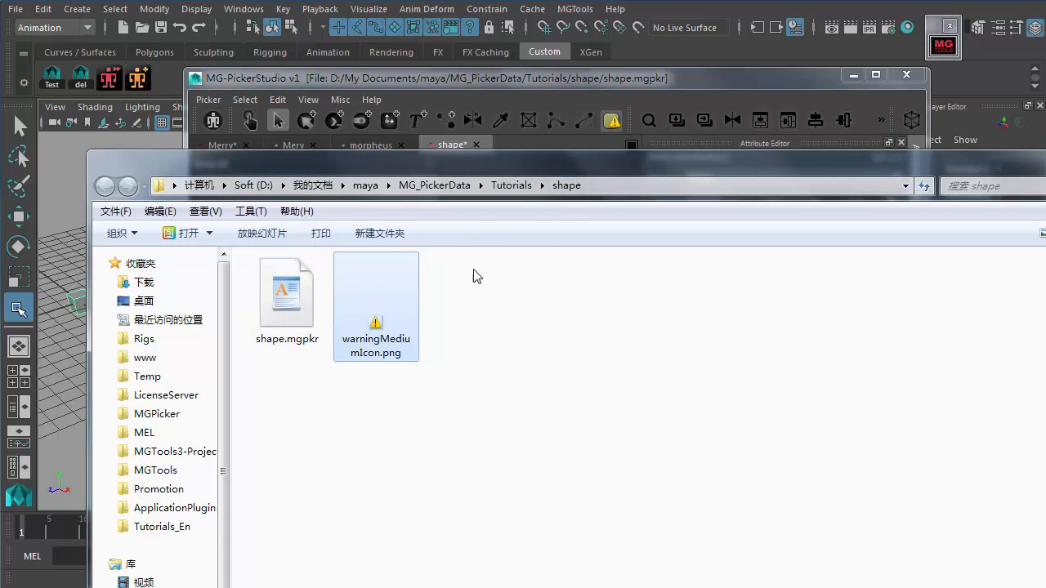
double_click(98, 163)
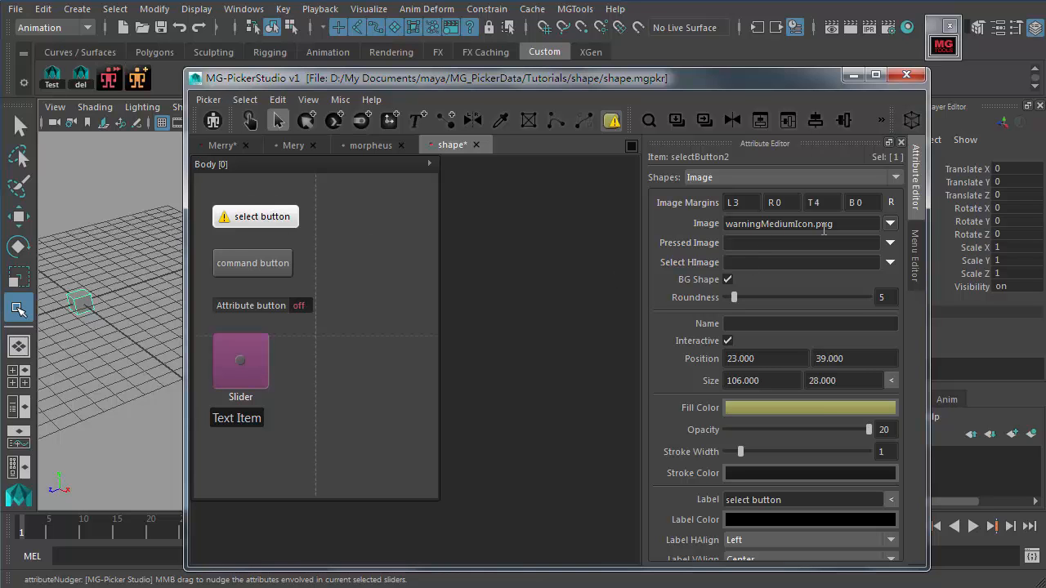
- Inspect the file name in the select button's Image field, and check the button by deselecting and reselecting it
drag(837, 225, 688, 223)
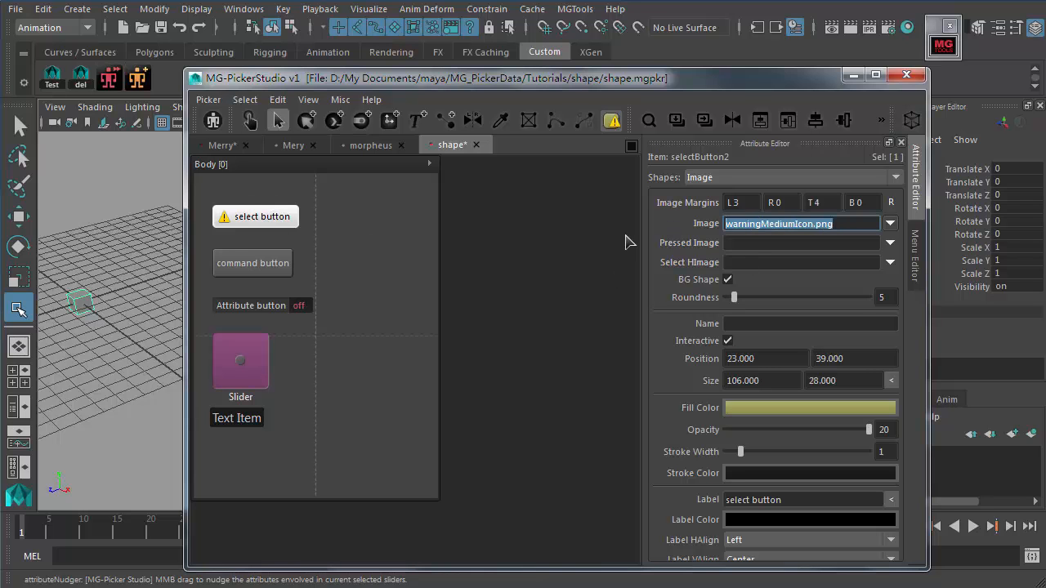
click(381, 240)
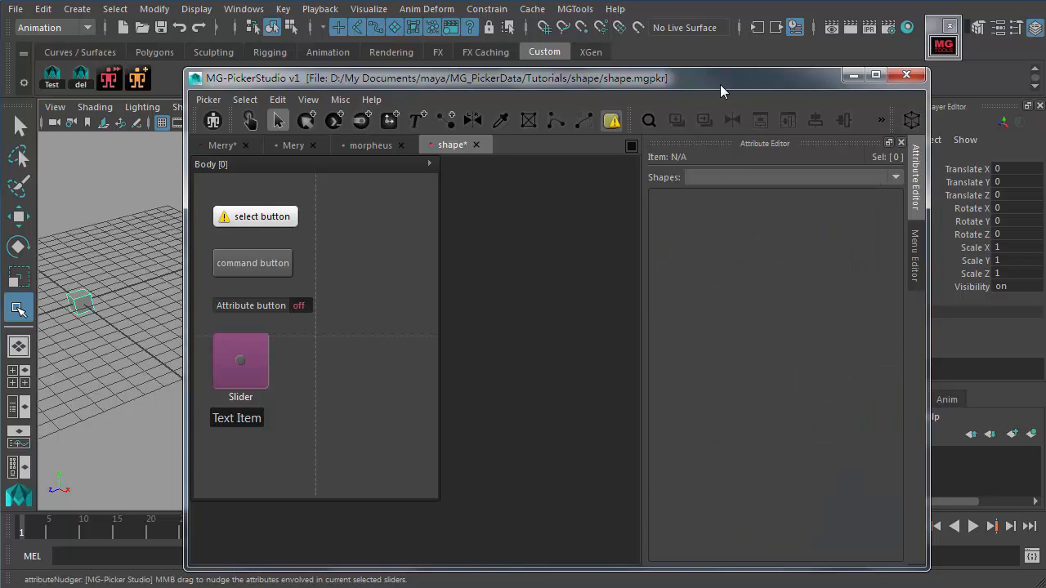
click(274, 222)
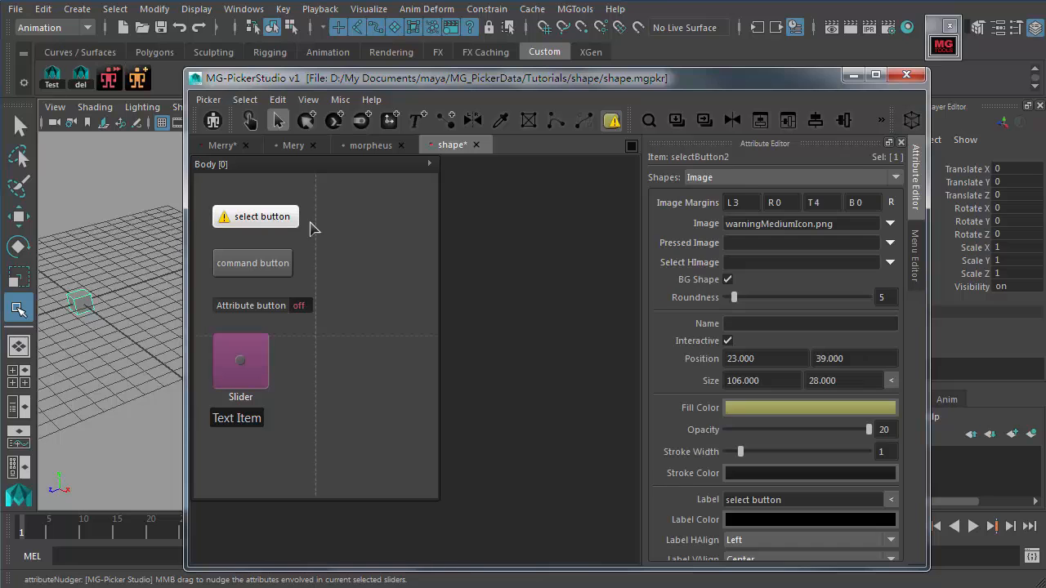
click(378, 262)
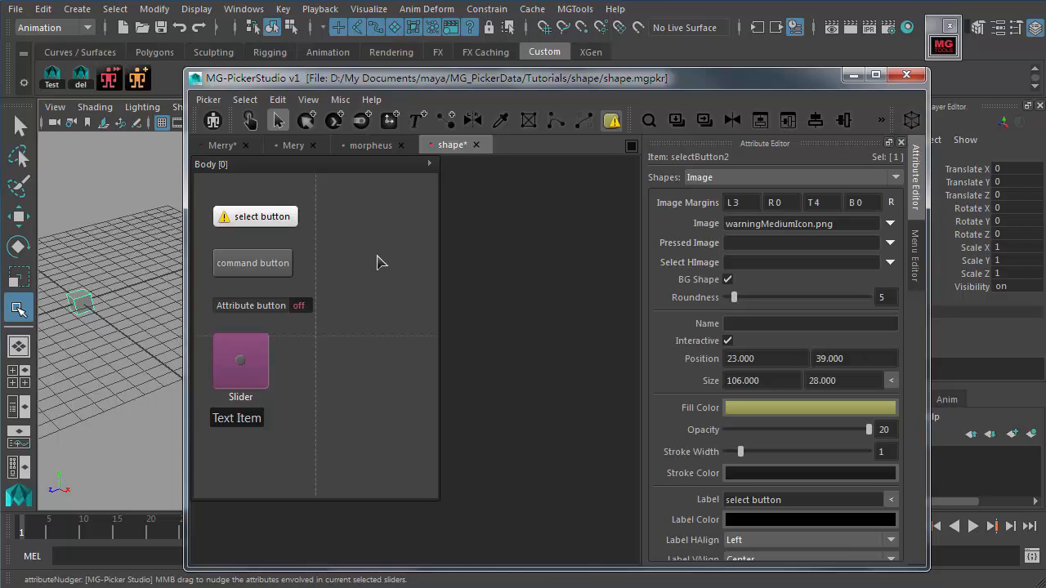
- Set the shape of the rectangular select button in the Facial panel to Polygon
drag(348, 196, 252, 434)
click(725, 180)
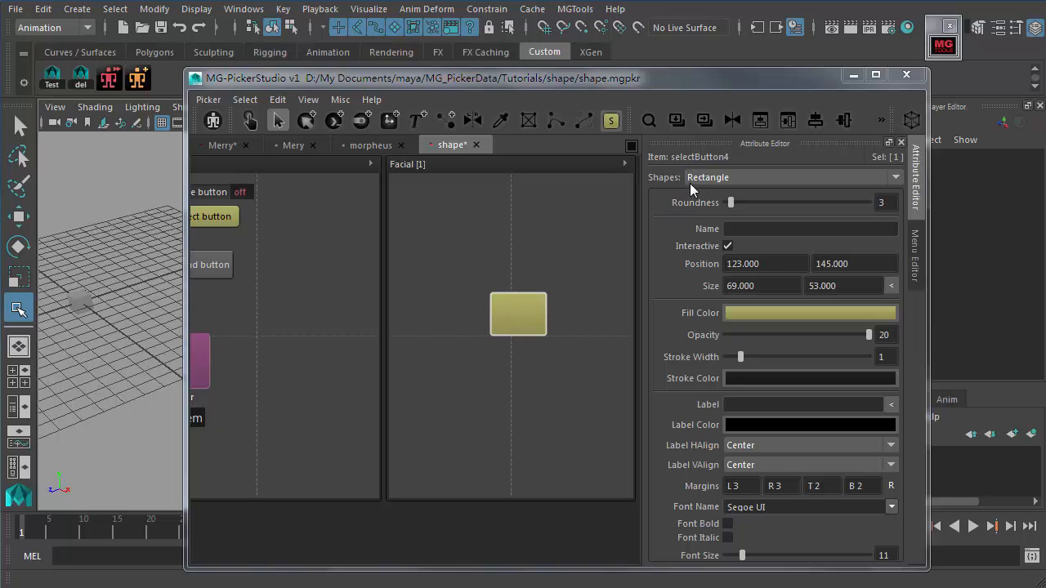
click(691, 179)
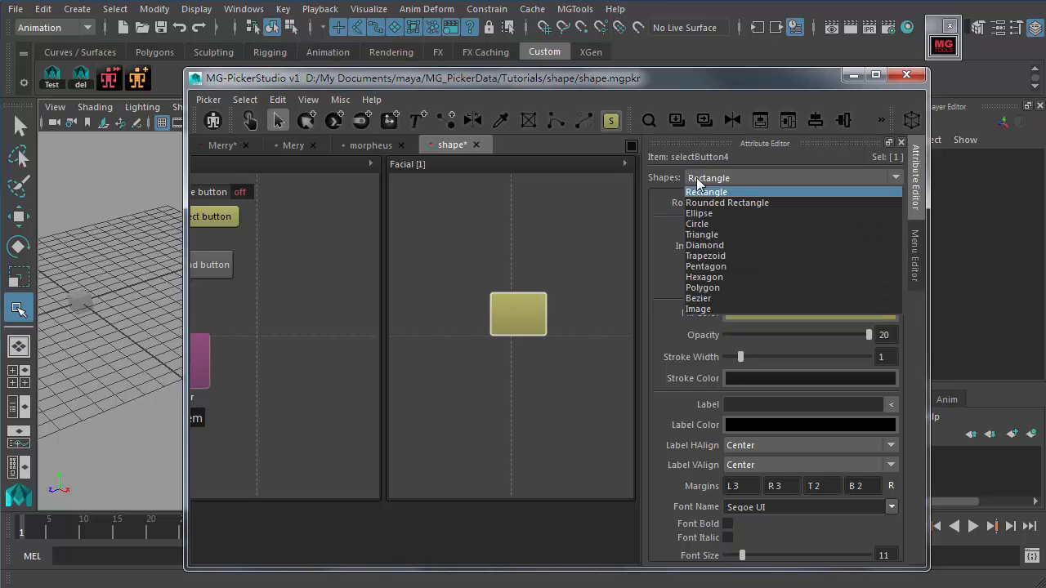
click(705, 289)
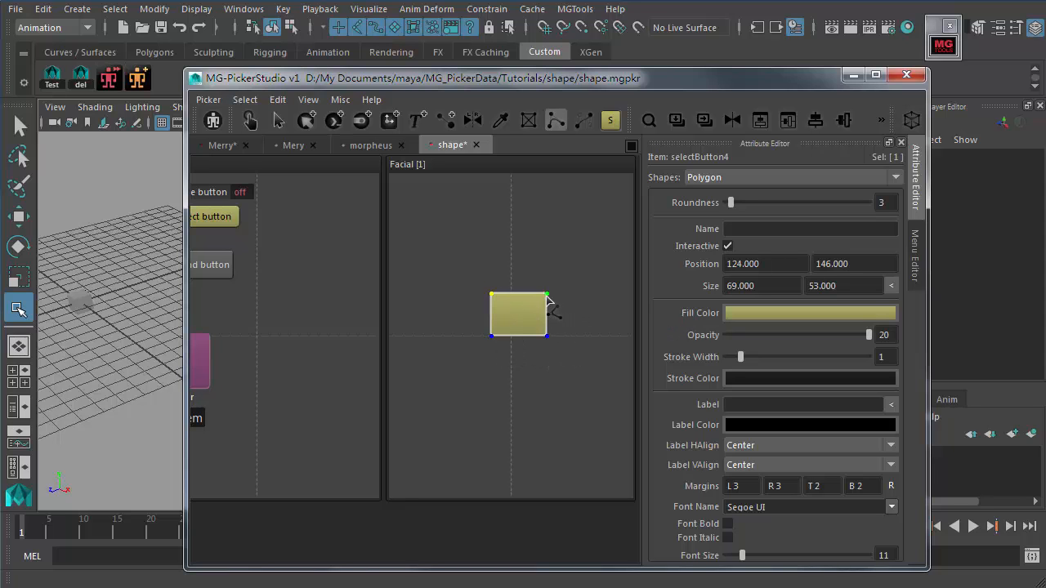
- Reshape the polygon button by pulling its upper-right vertex outward and adding a vertex below its lower edge
drag(547, 295, 552, 277)
drag(547, 336, 514, 366)
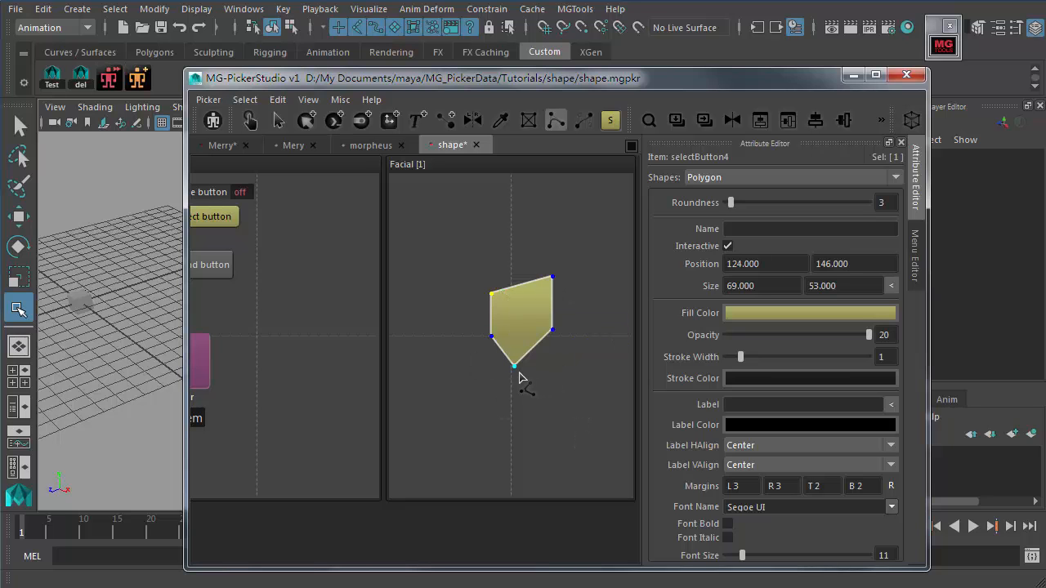
mouse_move(518, 375)
mouse_down()
mouse_move(542, 371)
mouse_move(514, 373)
mouse_move(527, 328)
mouse_move(530, 373)
mouse_move(532, 327)
mouse_move(517, 335)
mouse_move(517, 359)
mouse_up()
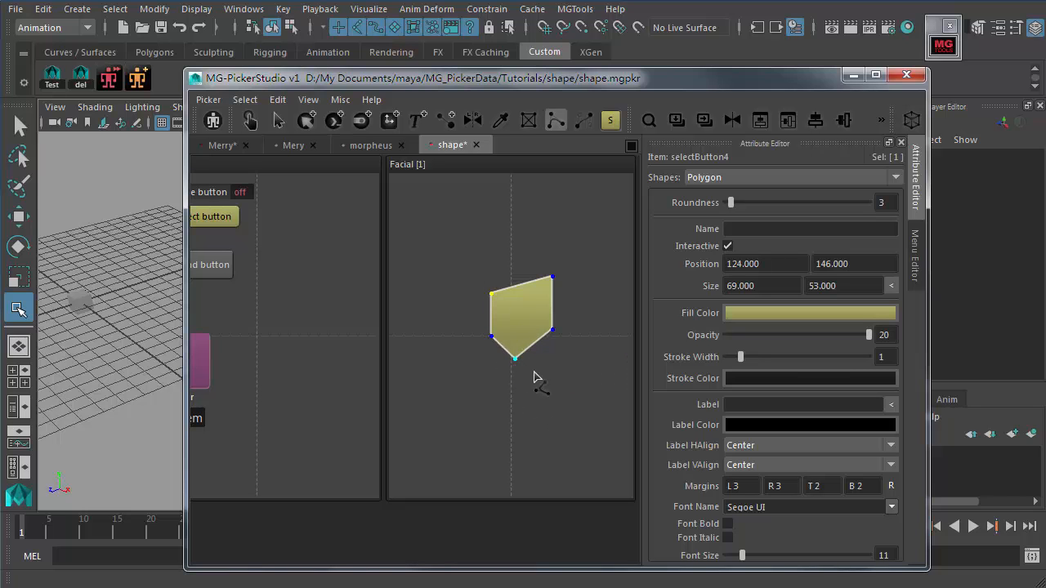
- Delete the polygon's added and lower-right vertices one at a time, and clear all remaining vertices to start over
key(Delete)
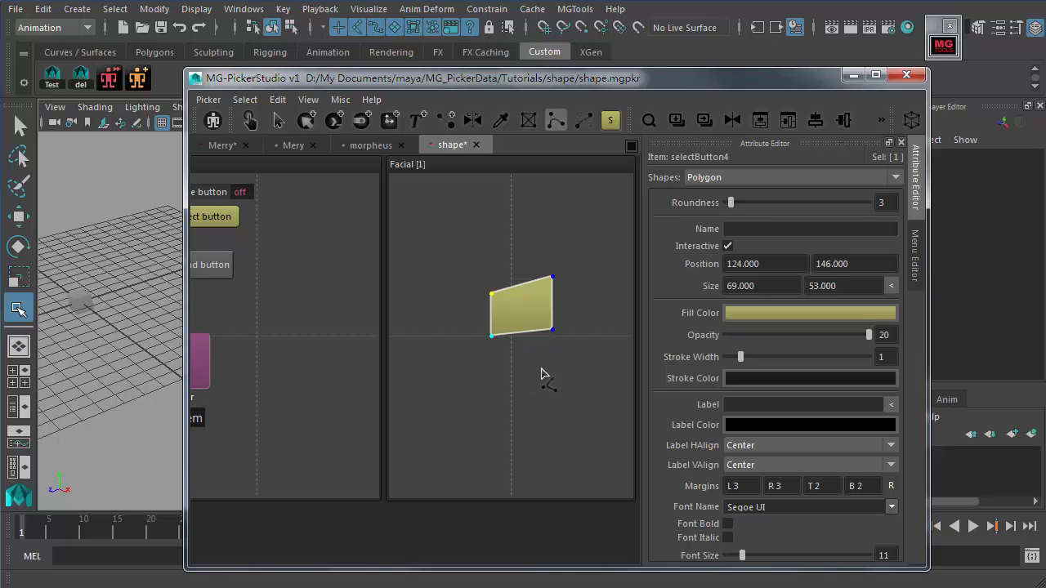
click(553, 330)
key(Delete)
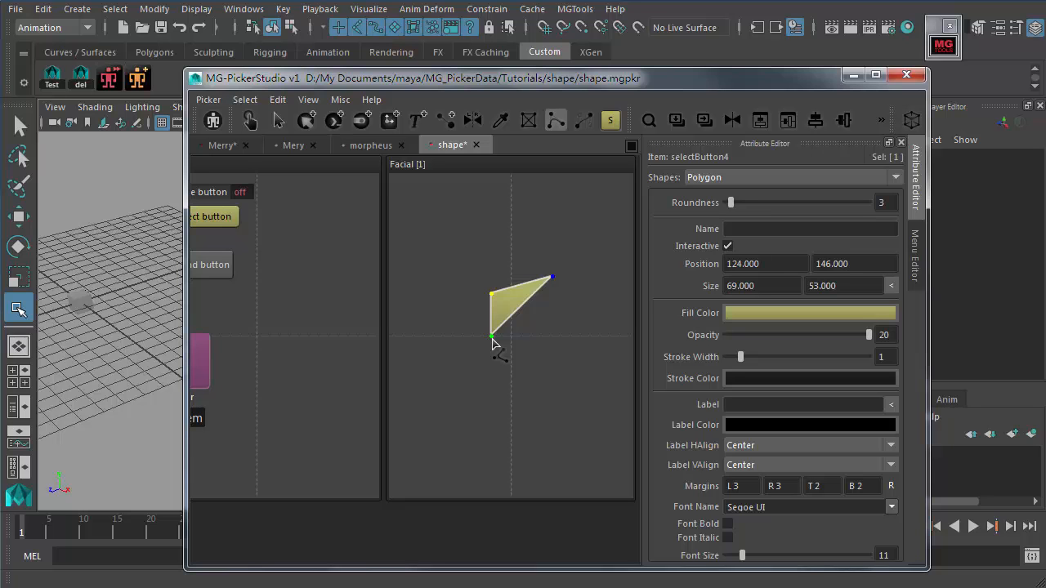
key(Delete)
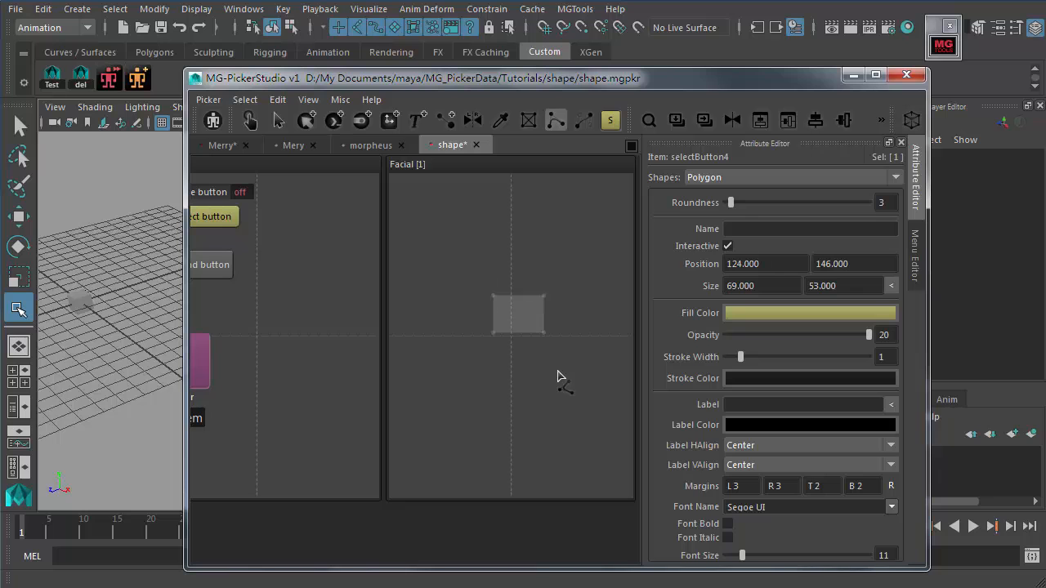
- Draw a new six-vertex polygon for the button around the centre of the Facial panel
click(513, 275)
click(468, 305)
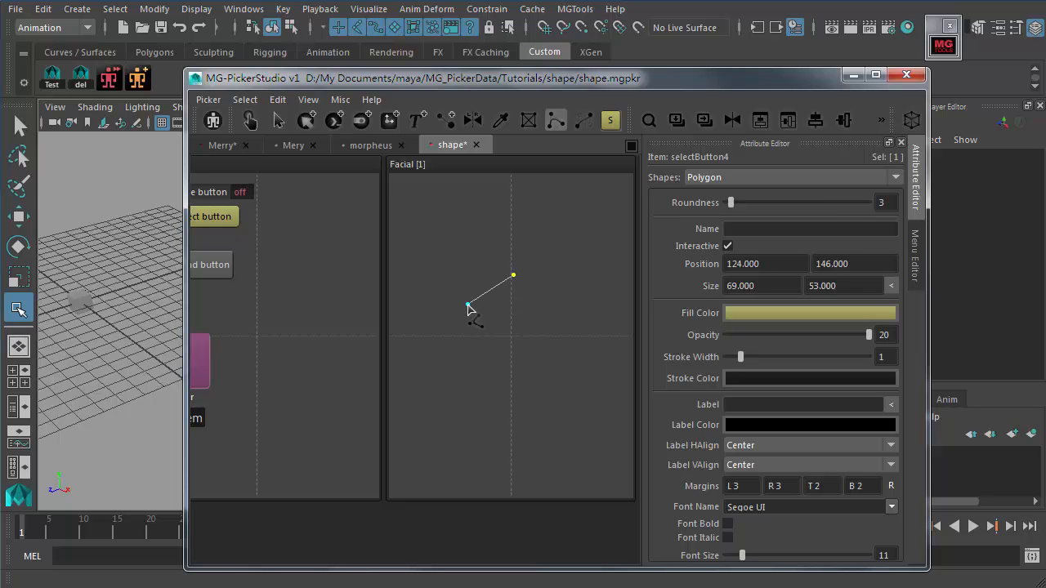
click(477, 354)
click(533, 359)
click(555, 317)
click(561, 285)
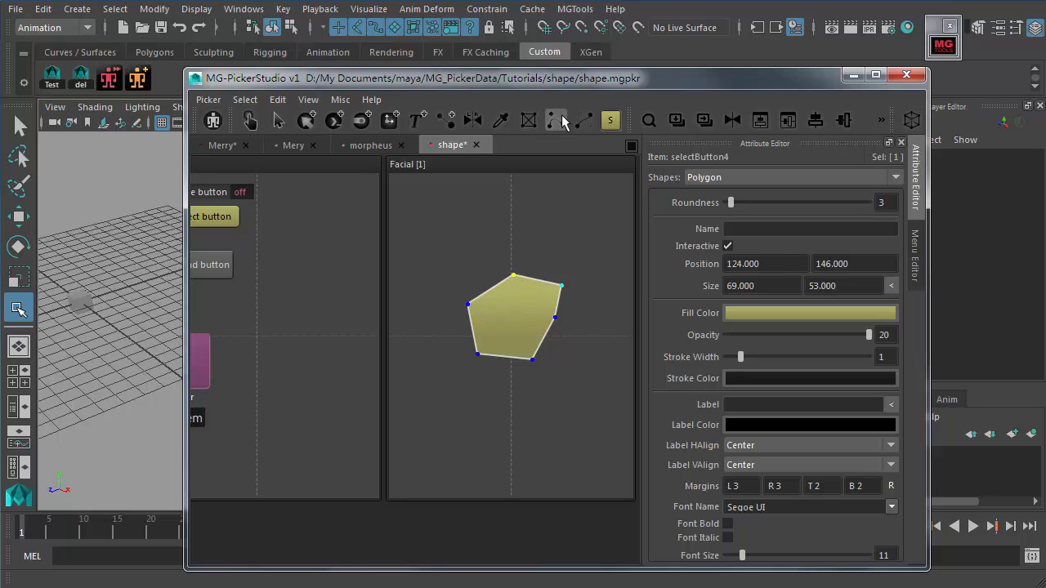
- Review the available shapes and the Polygon Tool's description, and finish editing by returning to the selection tool with nothing selected
click(726, 178)
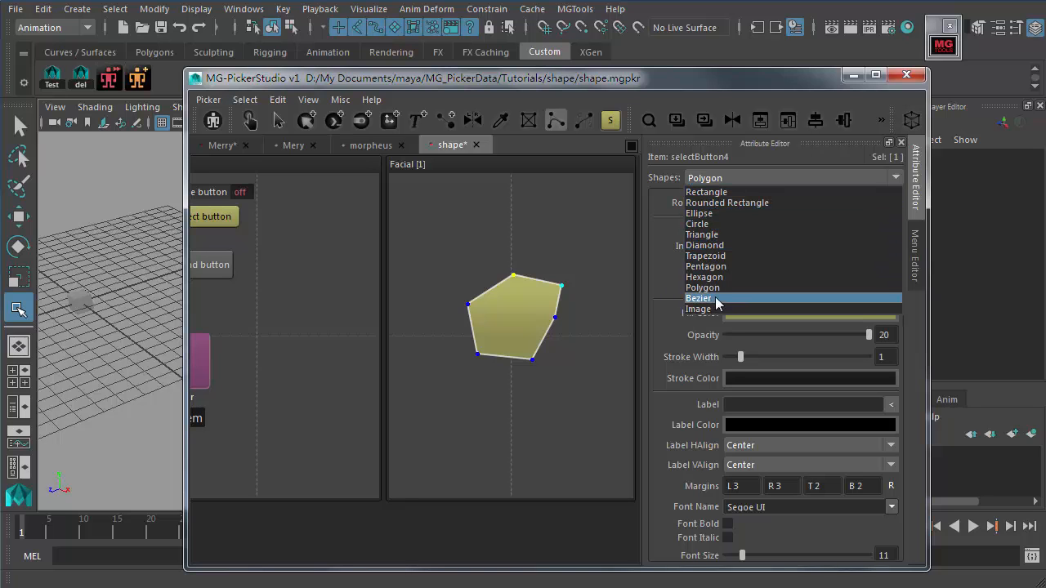
click(662, 256)
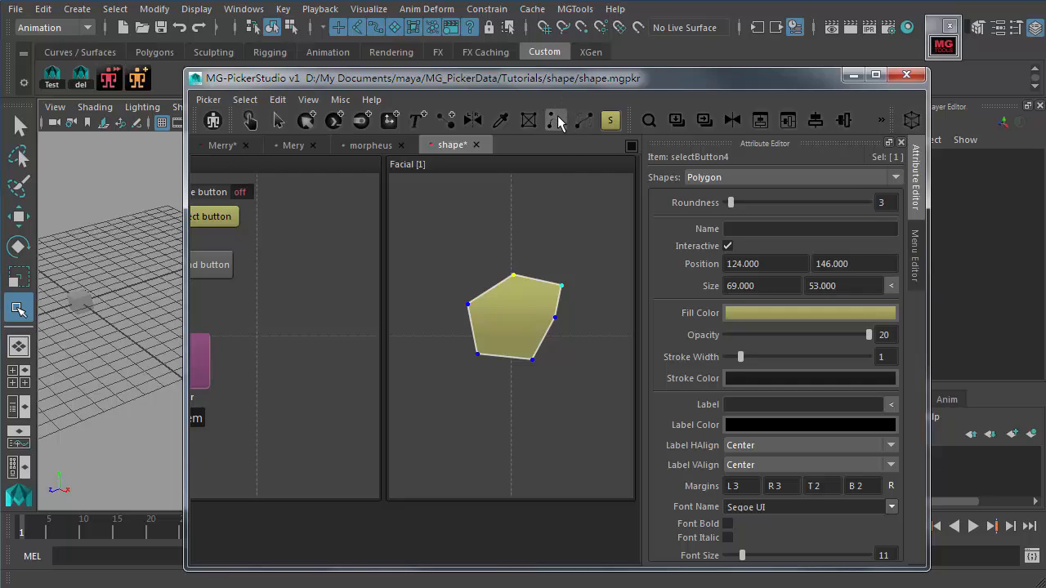
mouse_move(559, 120)
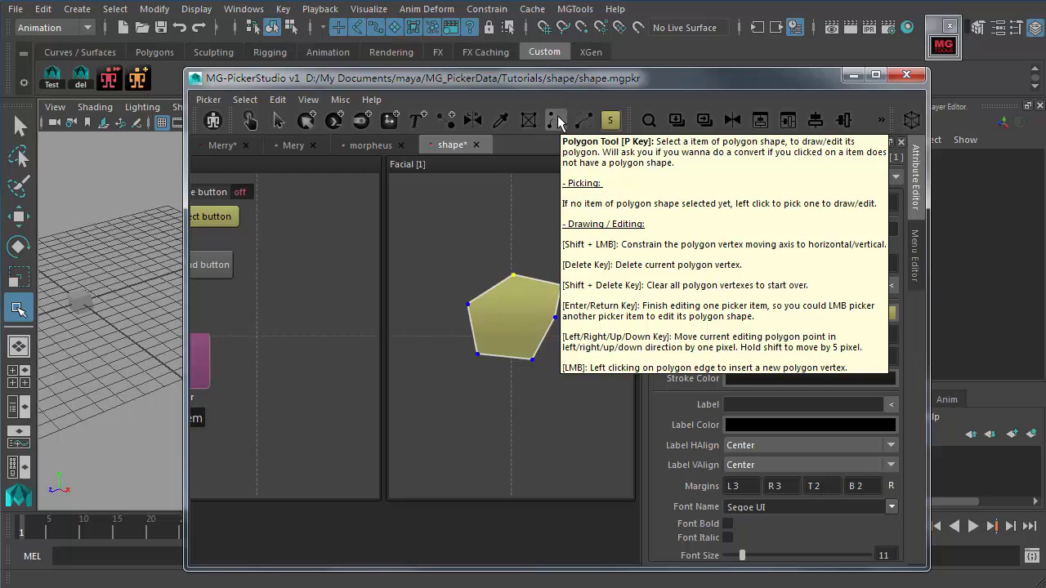
click(277, 121)
click(471, 222)
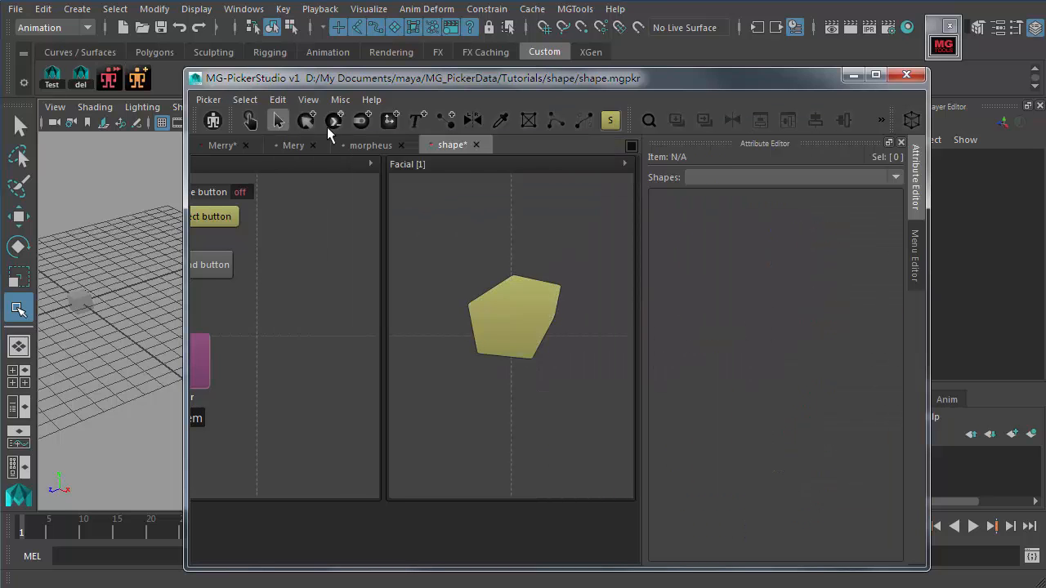
- Draw a rectangular select button about 85 by 42 above the polygon in the Facial panel
click(308, 121)
click(610, 122)
click(830, 149)
drag(437, 204, 506, 237)
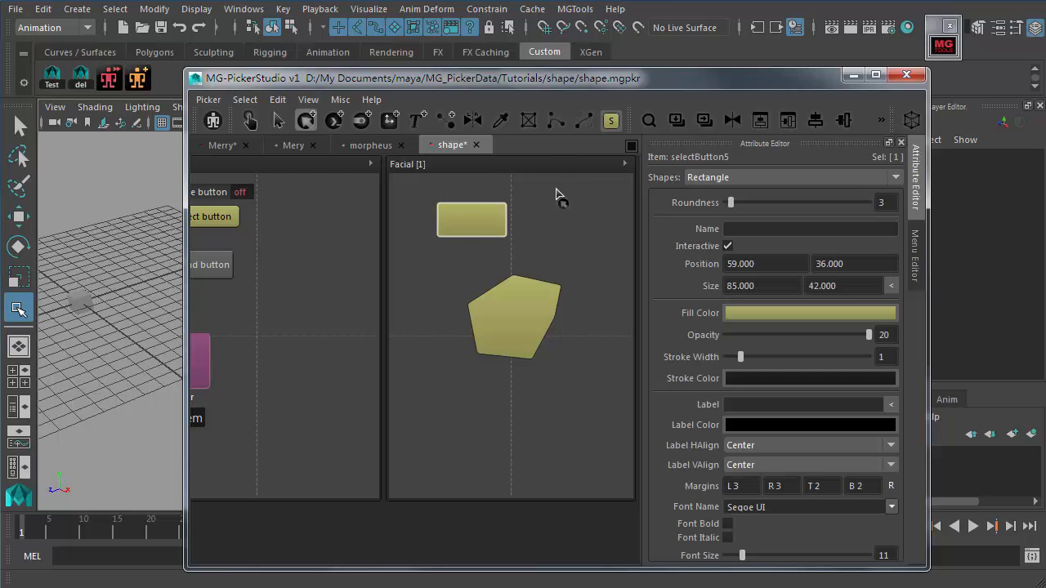
- Convert the new rectangular button to a polygon with the Polygon Tool and reshape it with an added lower vertex and an extended lower-right corner
click(553, 120)
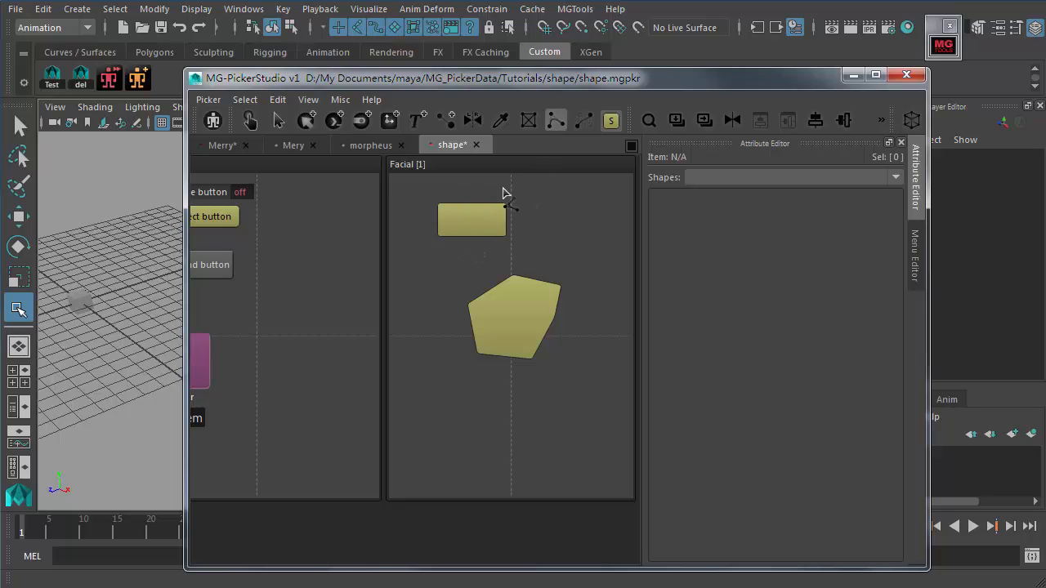
click(472, 220)
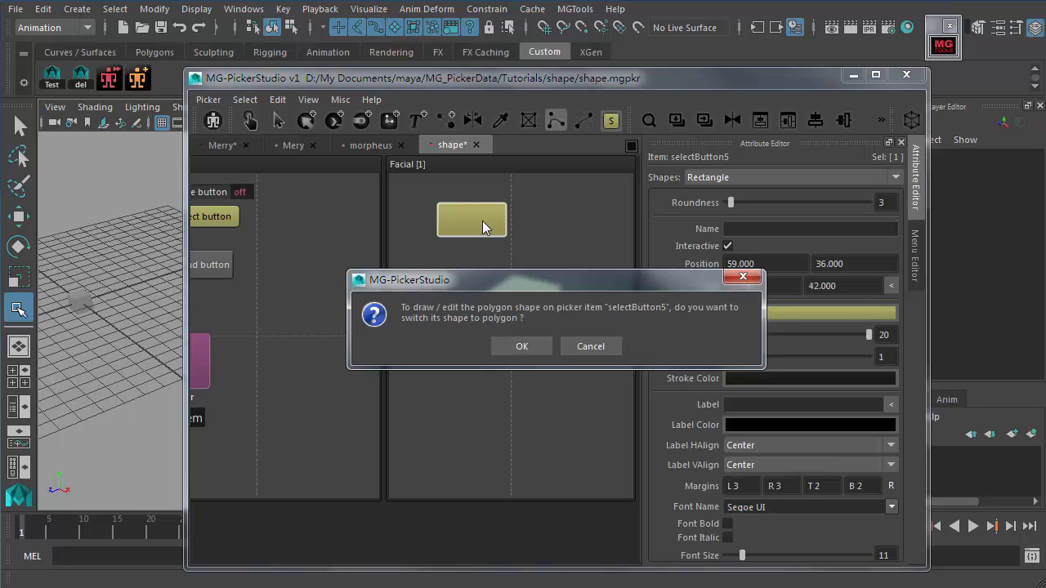
click(522, 345)
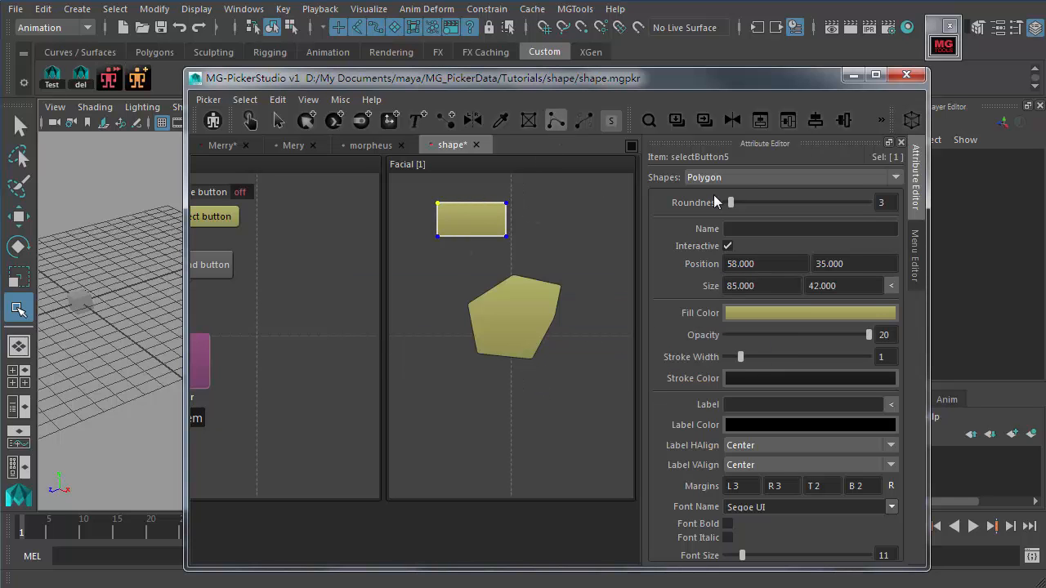
click(474, 256)
mouse_move(507, 238)
mouse_down()
mouse_move(518, 252)
mouse_move(528, 235)
mouse_up()
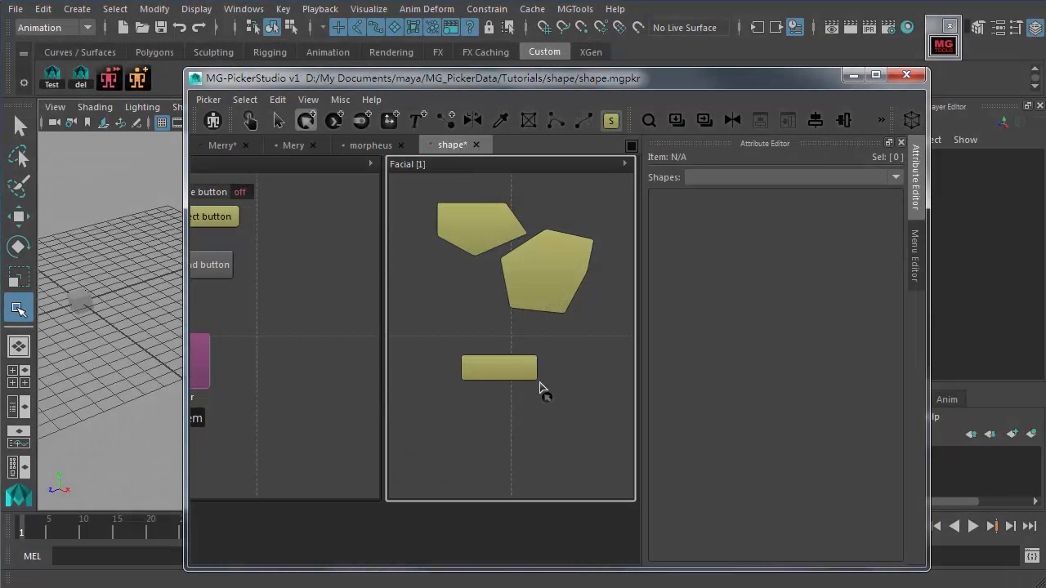
- Draw a select button about 97 by 40 below the two polygons and set its shape to Bezier
click(531, 381)
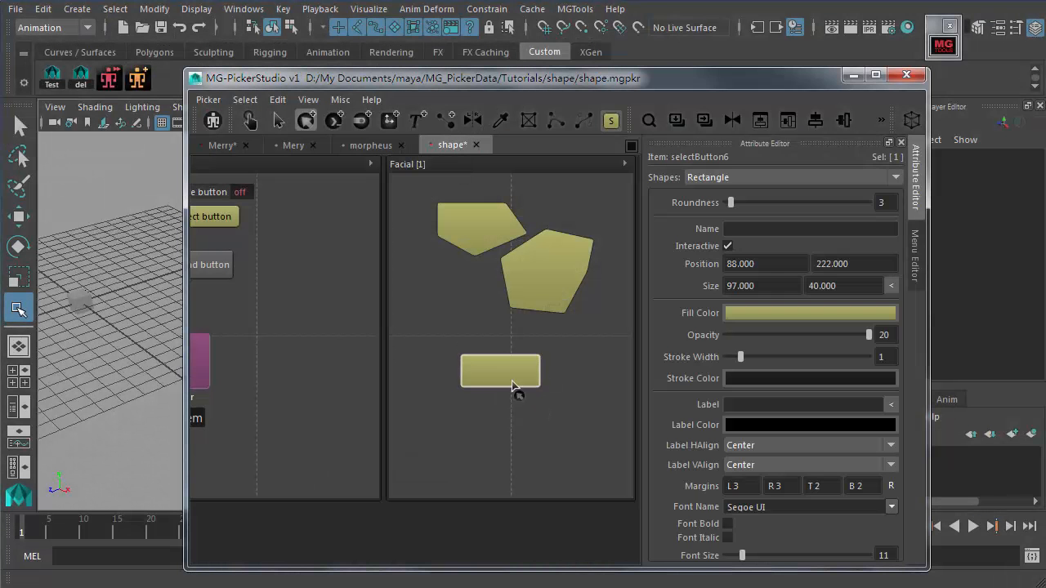
click(702, 176)
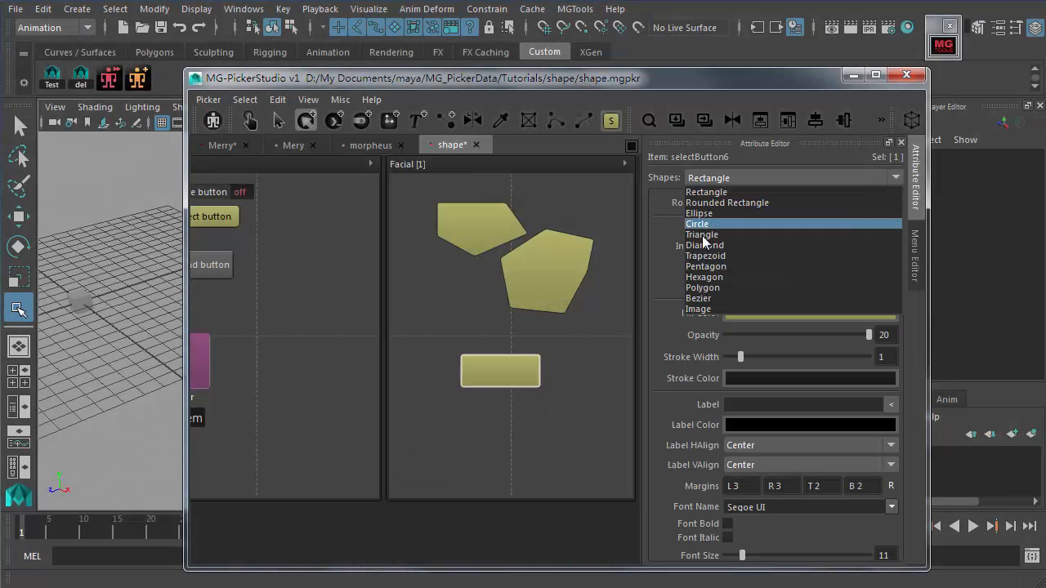
click(713, 299)
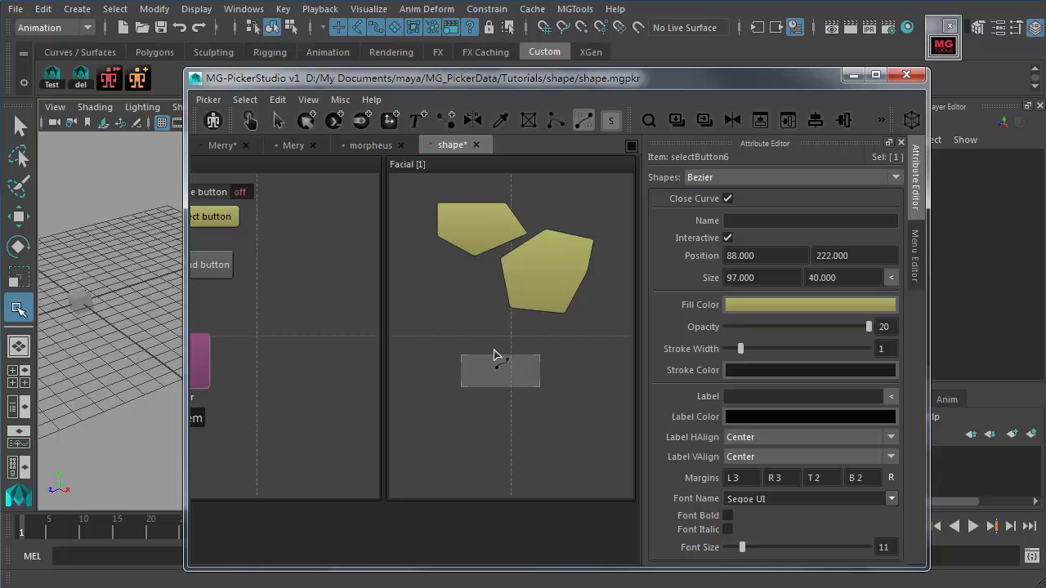
- Draw a closed, rounded Bezier outline with four points for the new button
mouse_move(491, 350)
mouse_down()
mouse_move(513, 349)
mouse_move(504, 323)
mouse_move(528, 334)
mouse_move(494, 331)
mouse_move(508, 340)
mouse_up()
drag(538, 411, 519, 427)
drag(465, 401, 497, 349)
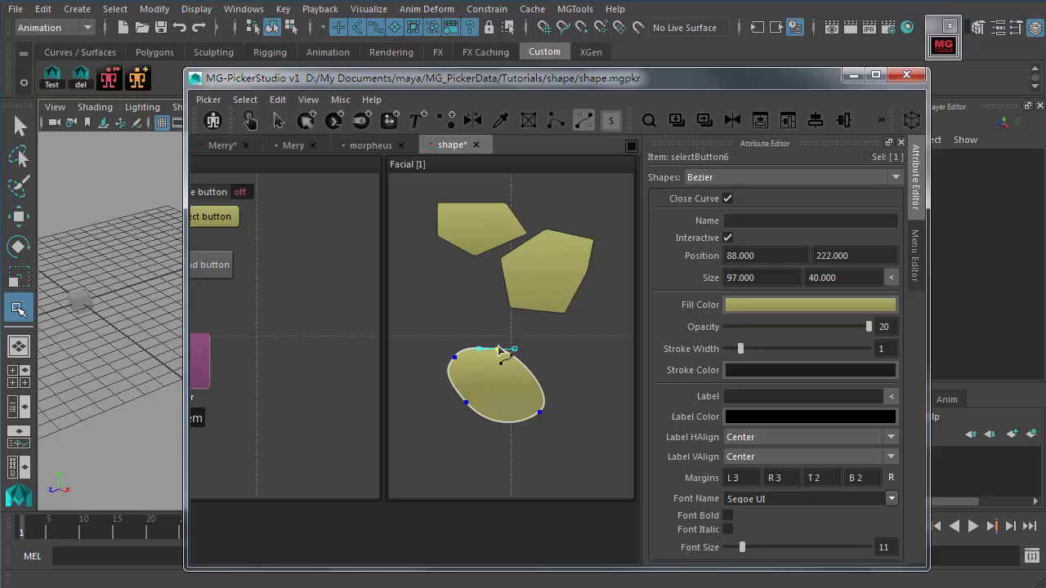
- Move the Bezier outline's top point toward the upper right and adjust its tangent handles separately to curve the right side inward
drag(498, 353, 524, 332)
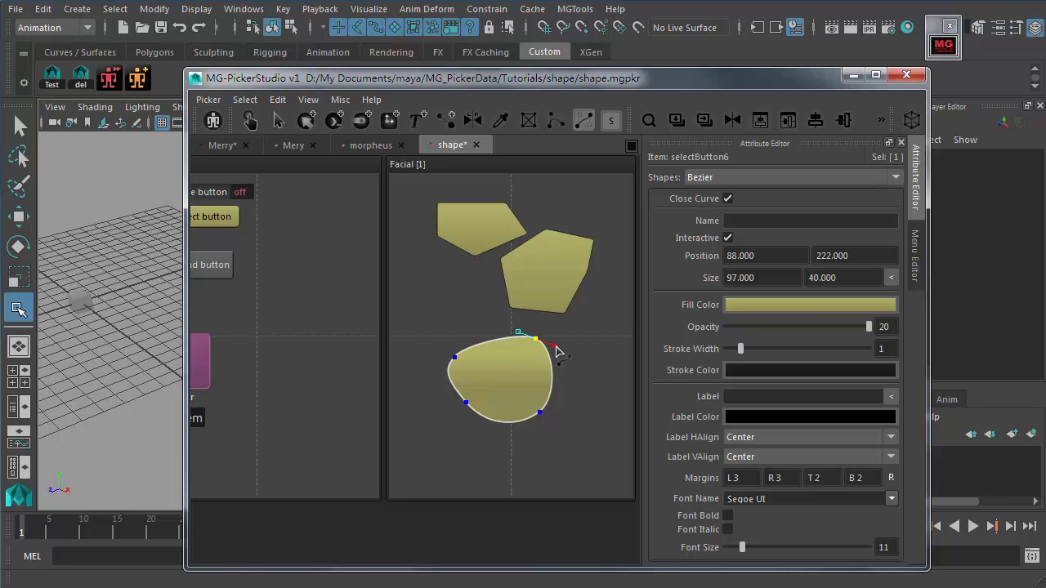
drag(557, 349, 512, 331)
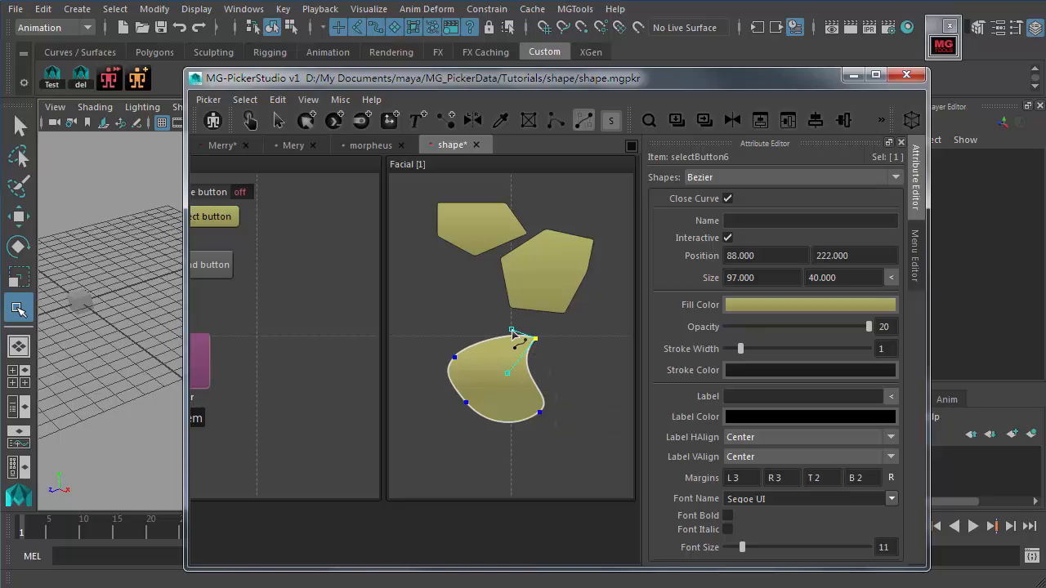
click(507, 371)
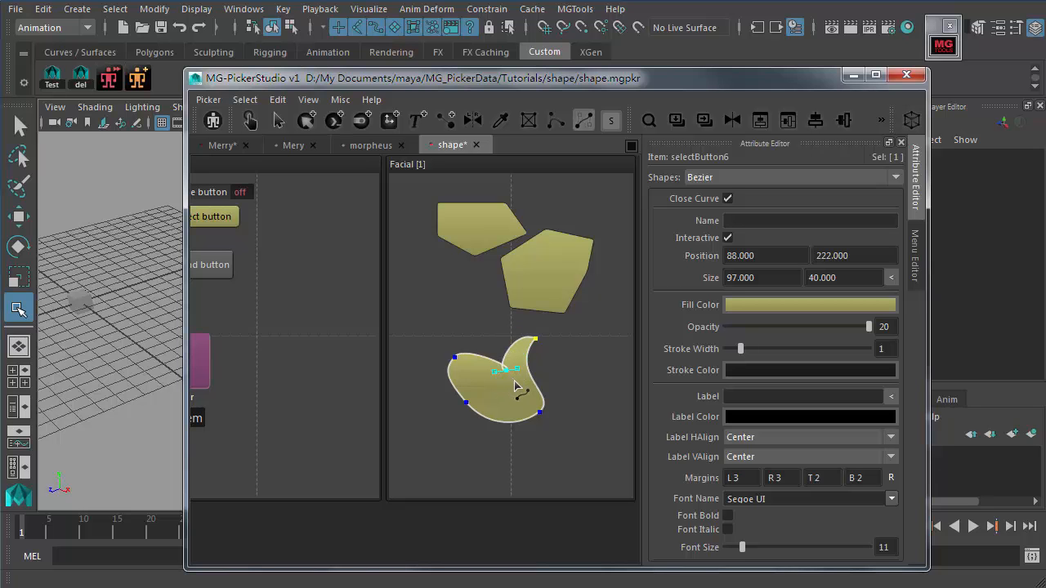
key(ctrl+z)
drag(535, 339, 511, 329)
drag(517, 379, 540, 351)
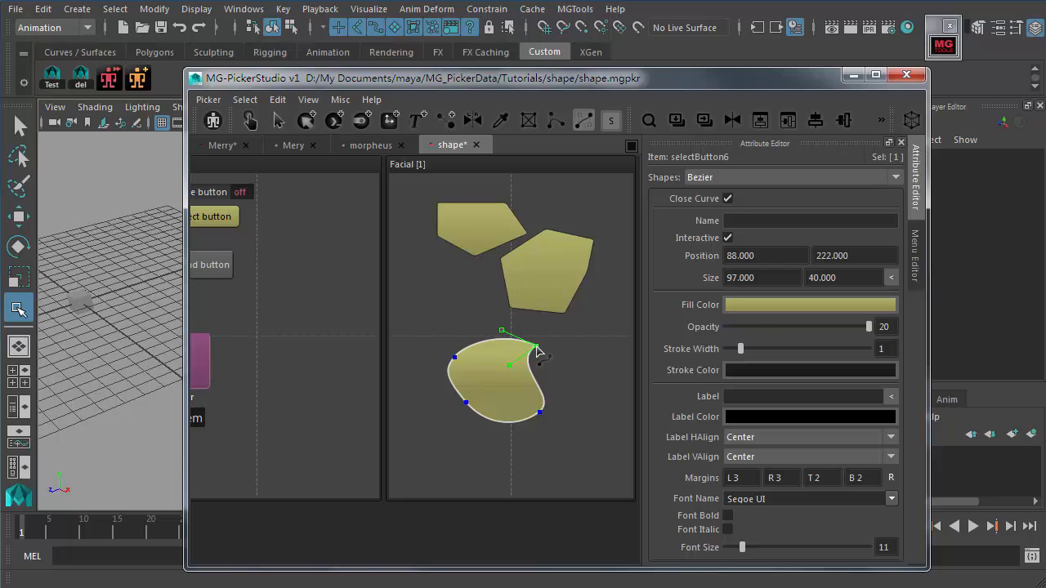
- Realign the tangent handles of the Bezier outline's upper-right point, nudge it up and left, and add a point on the right side
drag(537, 350, 514, 333)
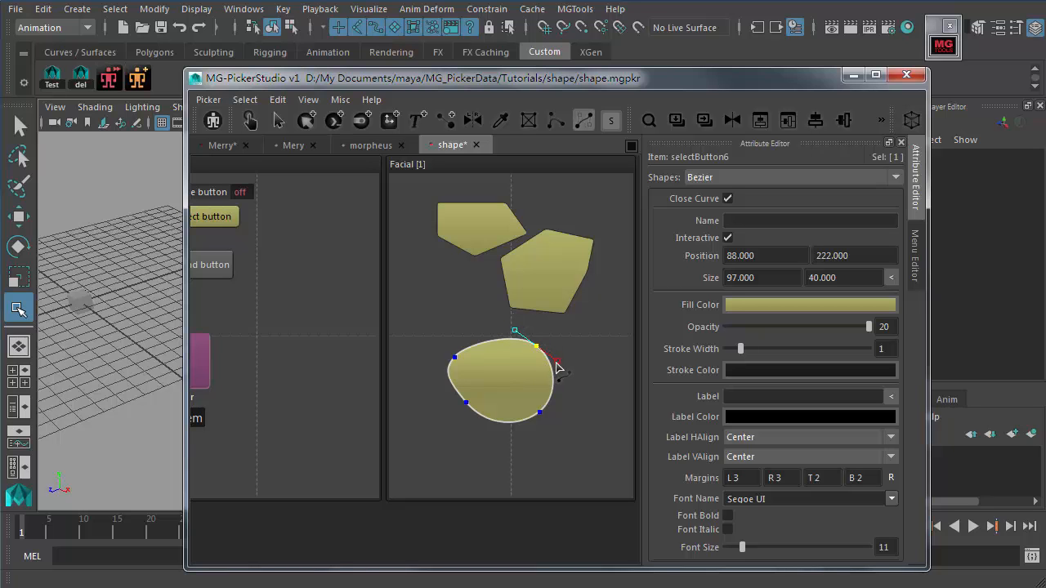
mouse_move(558, 360)
mouse_down()
mouse_move(530, 373)
mouse_move(541, 349)
mouse_move(562, 369)
mouse_up()
drag(537, 346, 532, 341)
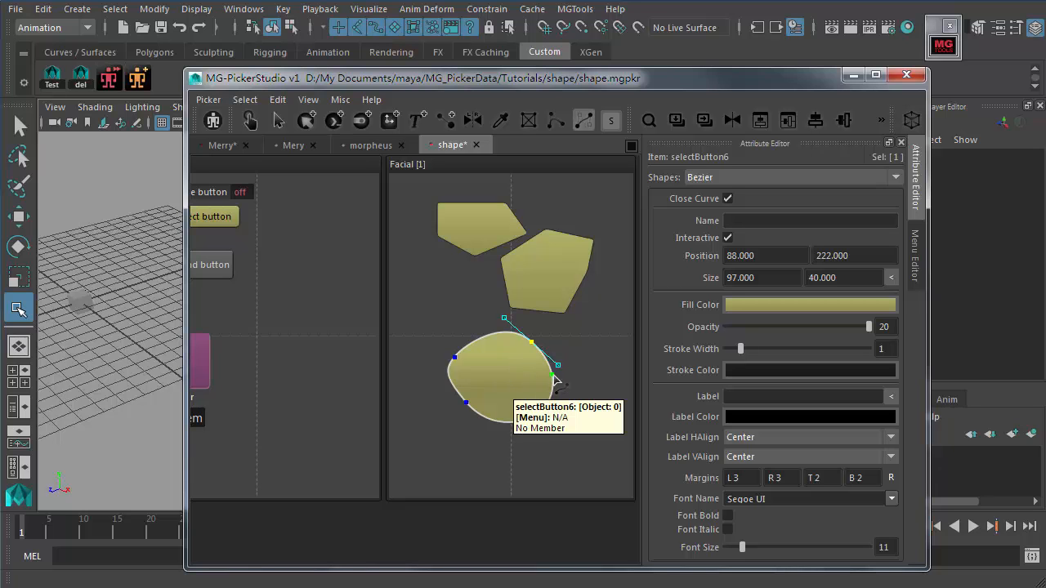
click(553, 383)
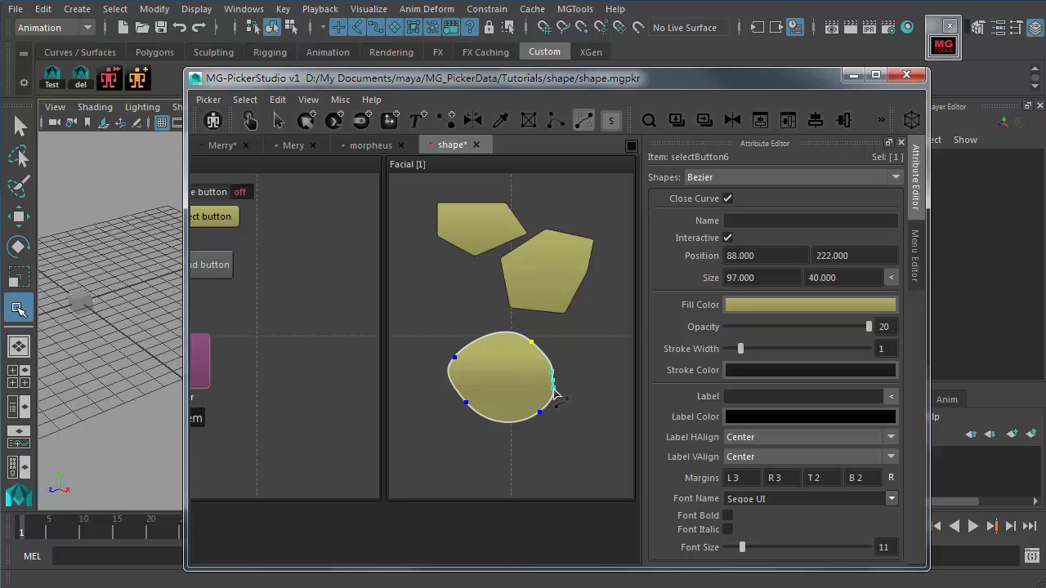
- Undo the Bezier outline edits and redo them to restore the rounded shape
key(ctrl+z)
key(ctrl+z)
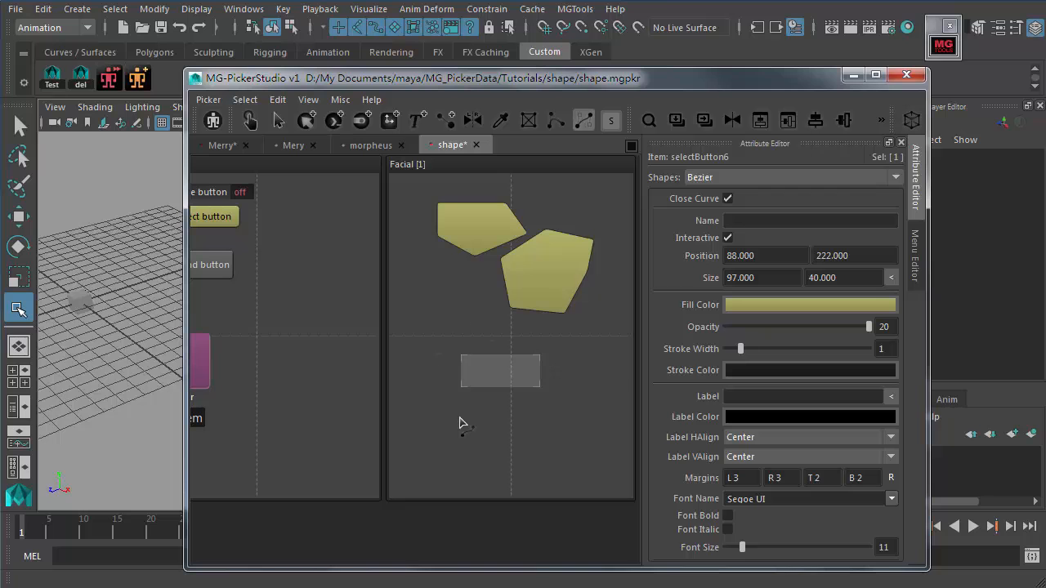
key(ctrl+y)
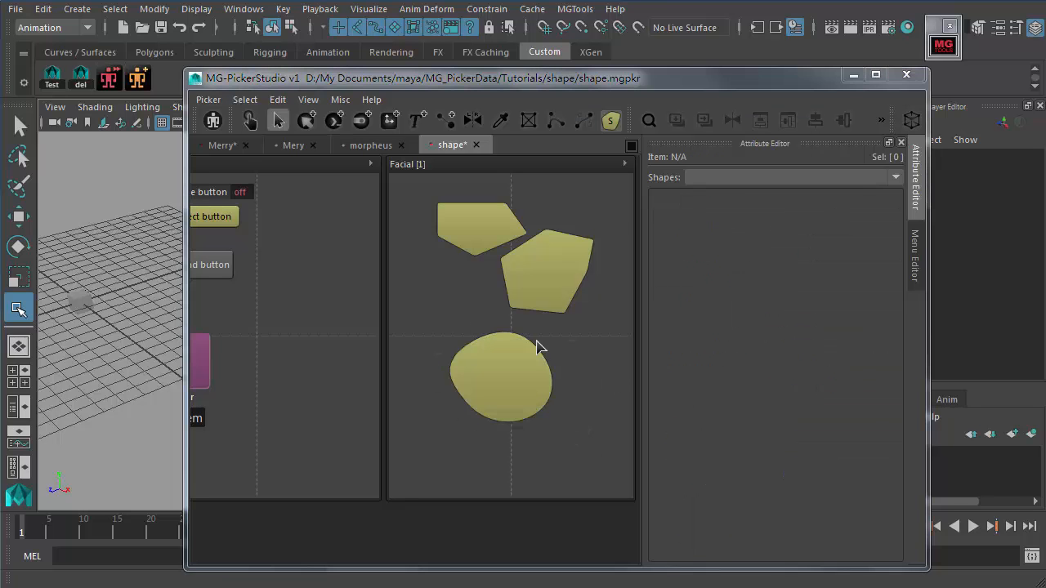
drag(402, 191, 597, 431)
click(570, 352)
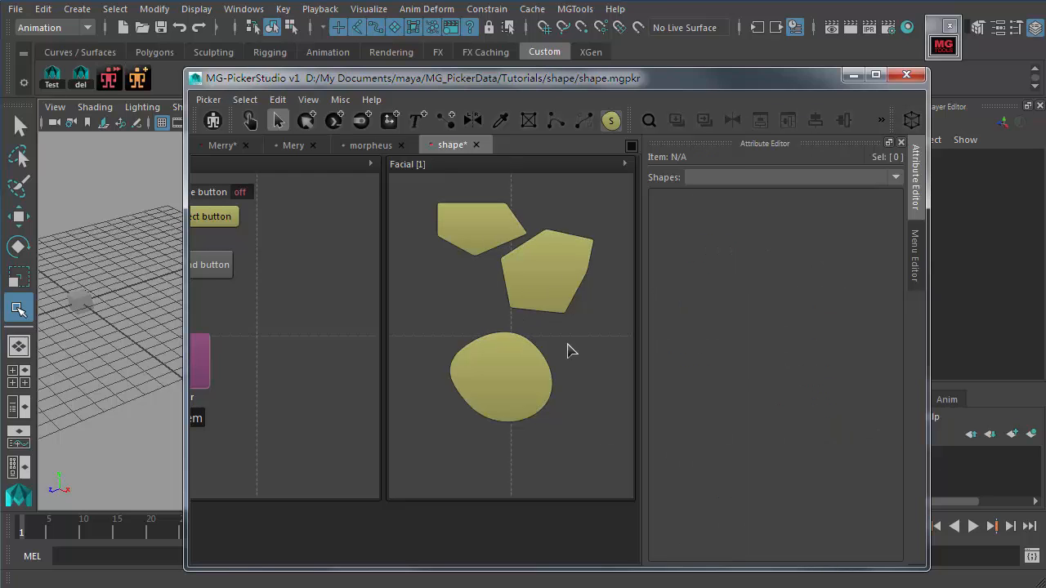
click(526, 285)
click(574, 345)
click(518, 264)
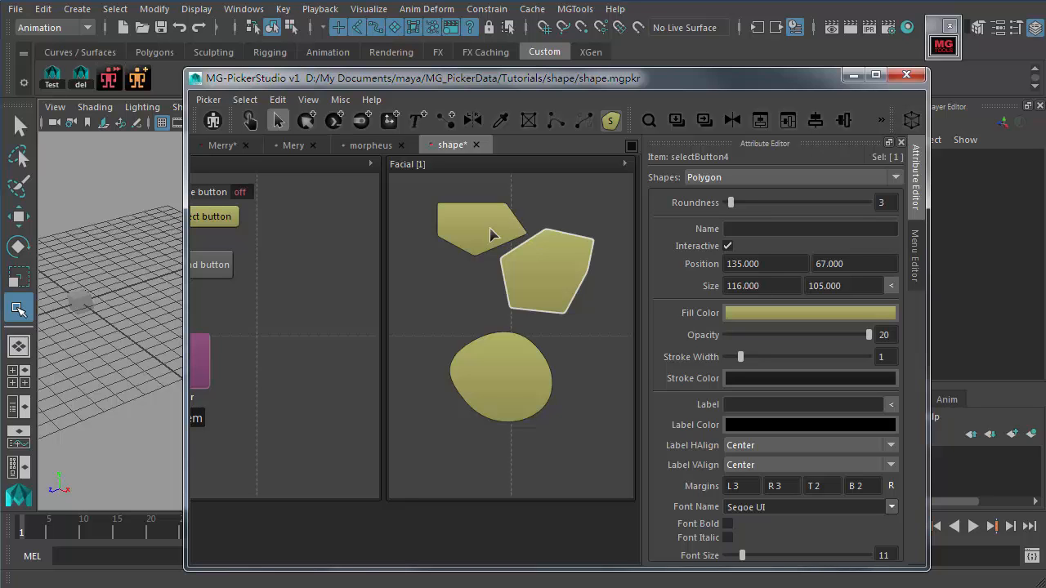
click(557, 335)
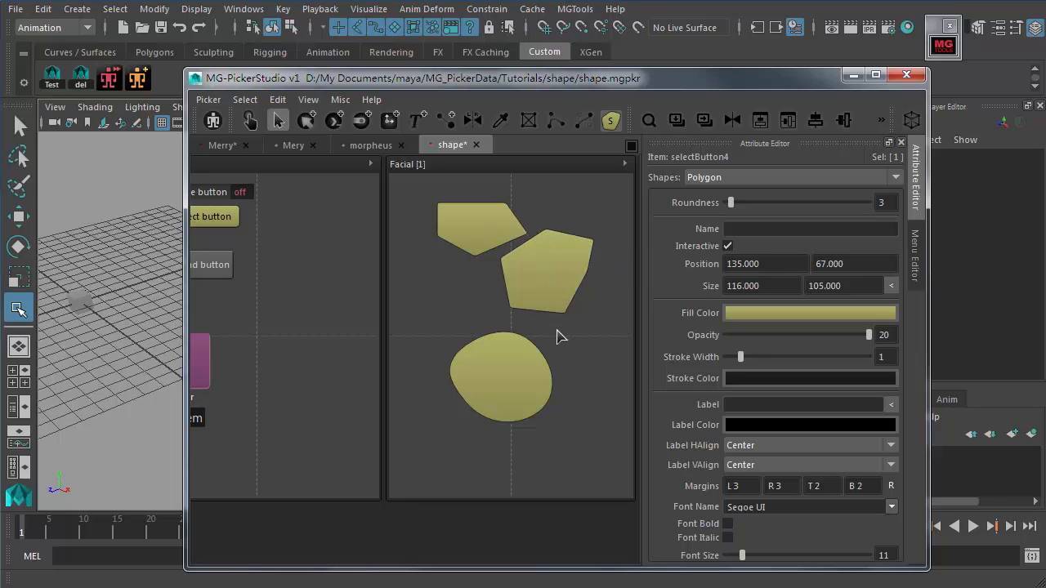
- Try to narrow the rounded Bezier button to a width of 91 with the Transform Tool and undo it
click(520, 376)
key(t)
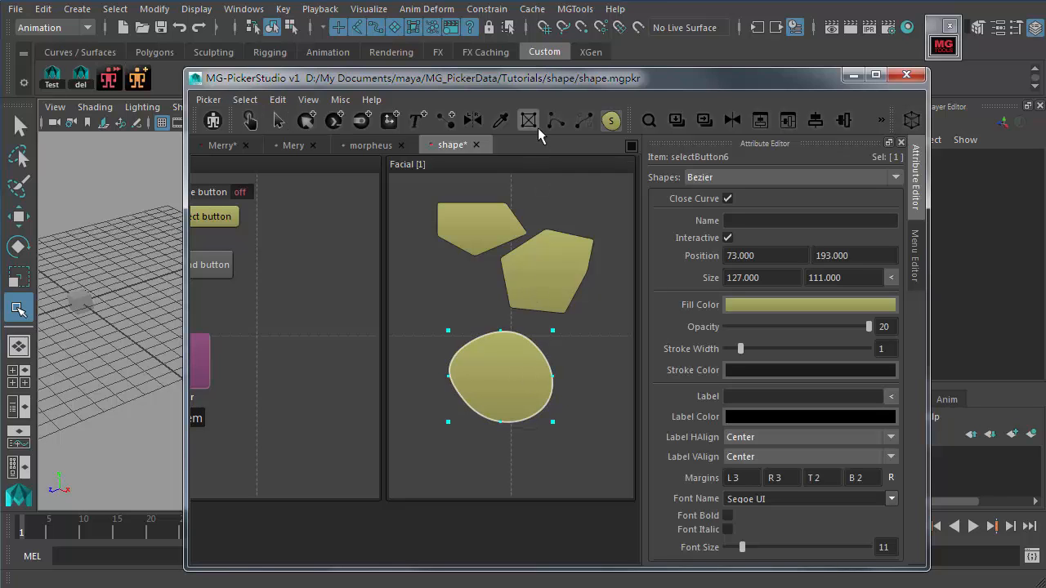
drag(552, 375, 521, 376)
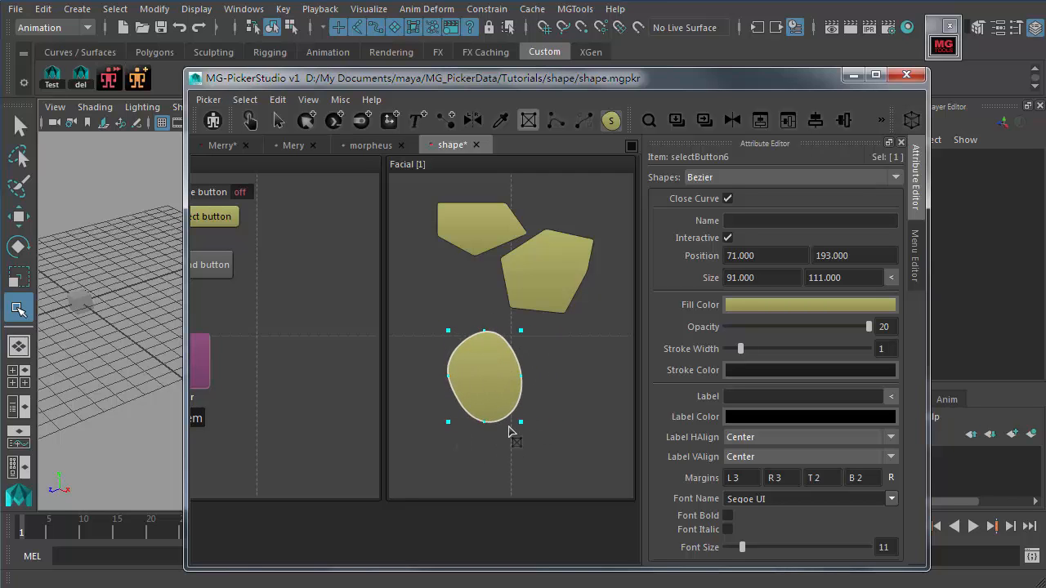
key(ctrl+z)
key(q)
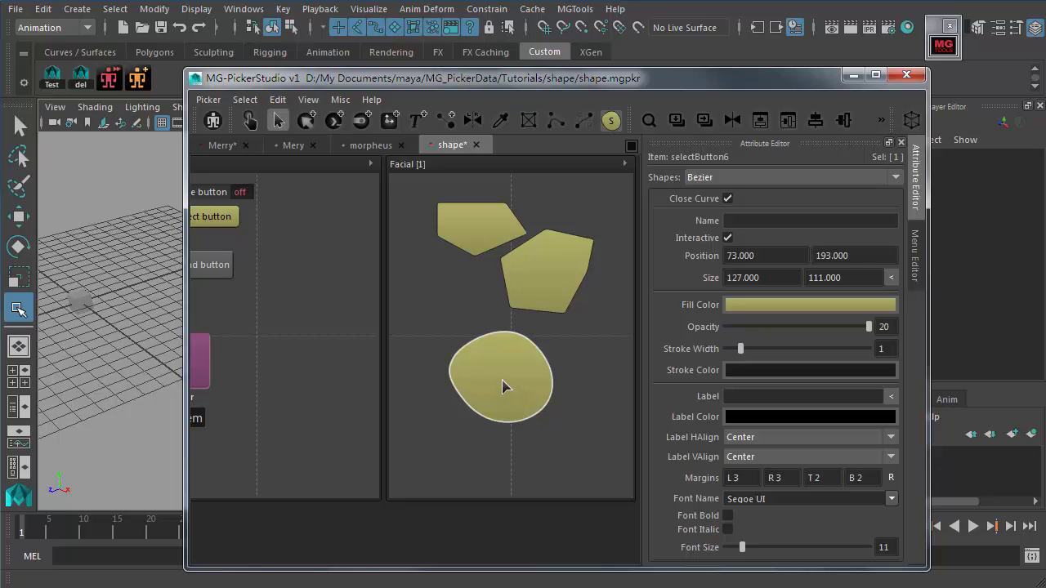
click(445, 318)
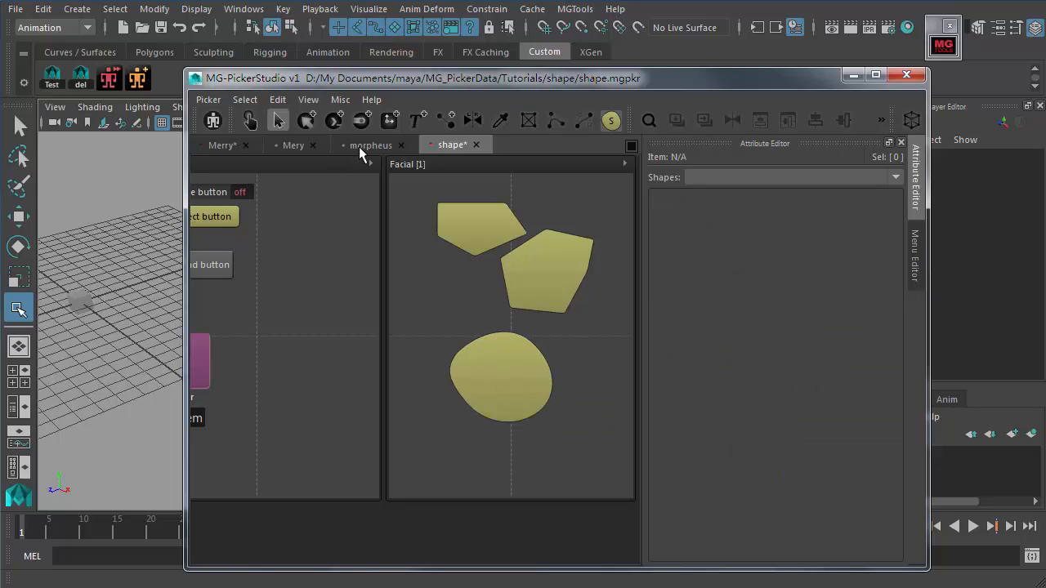
- Copy the red double-arrow button by the left hand in the Mery picker and paste it into the shape picker's Body panel
click(278, 145)
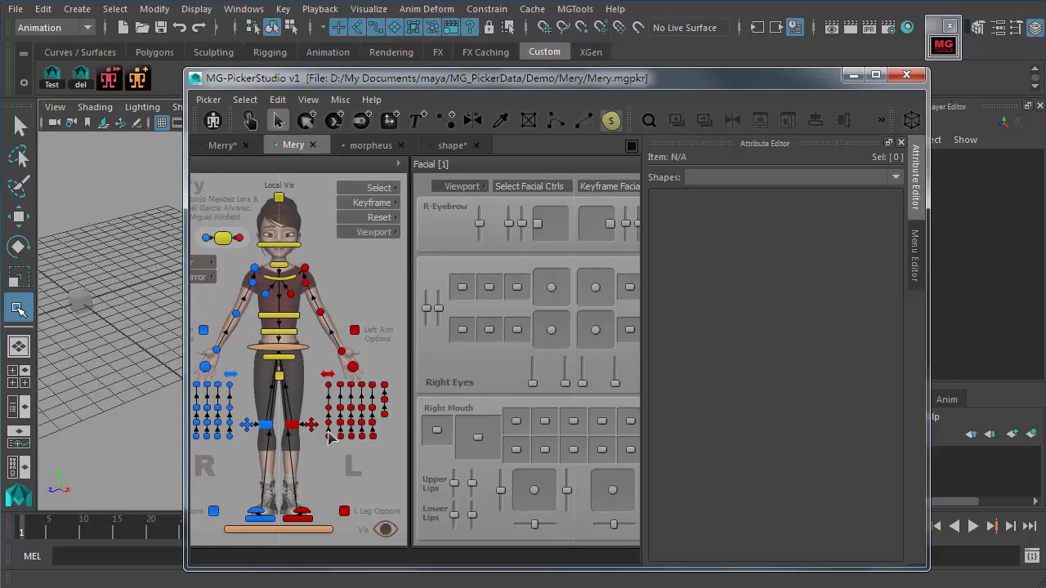
click(326, 378)
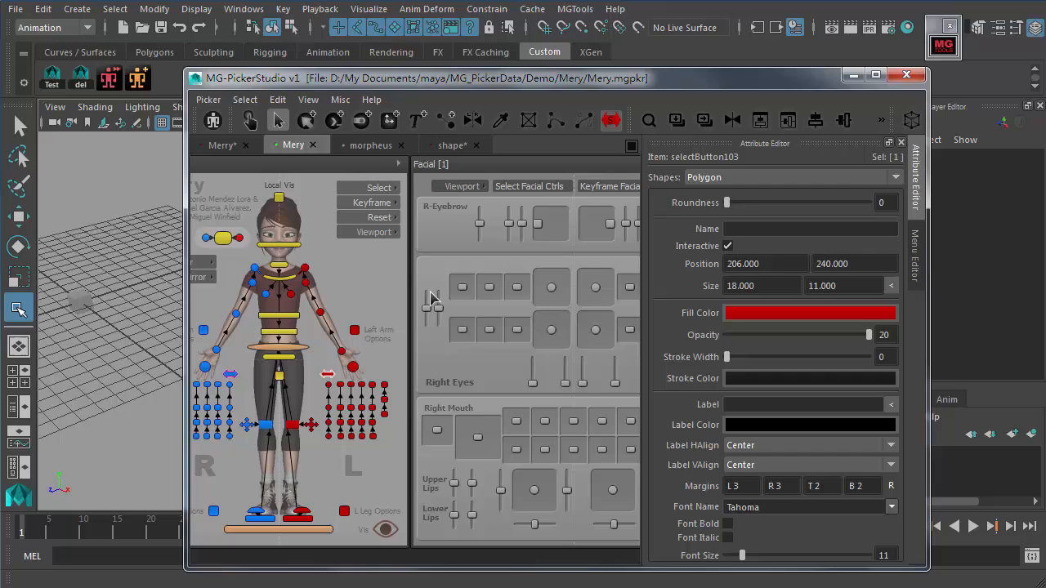
click(450, 145)
middle_drag(304, 287, 372, 293)
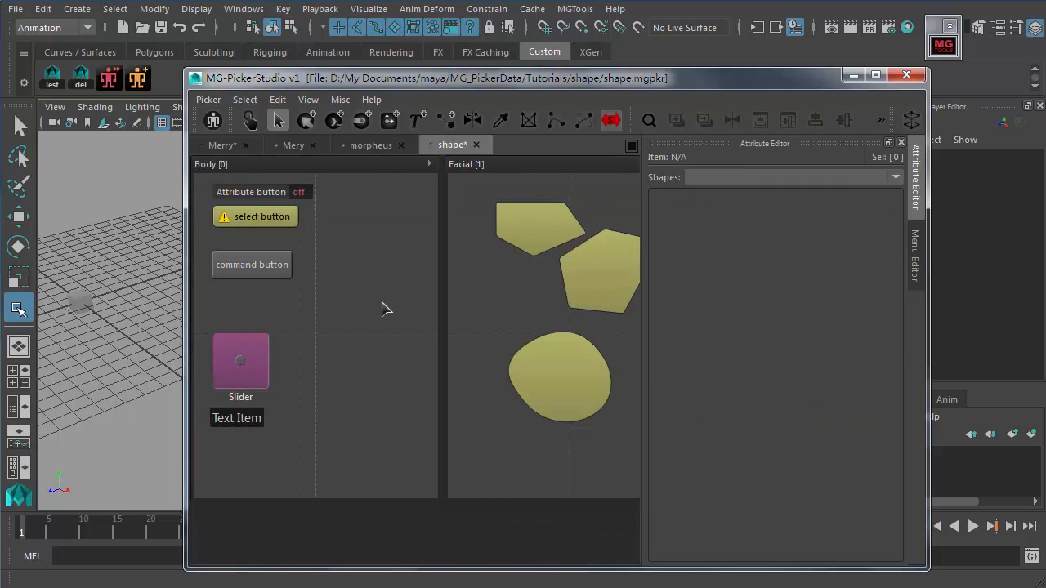
key(ctrl+v)
- Enlarge the pasted red arrow to about 57 by 35 and place it near the middle right of the Body panel
key(ctrl+t)
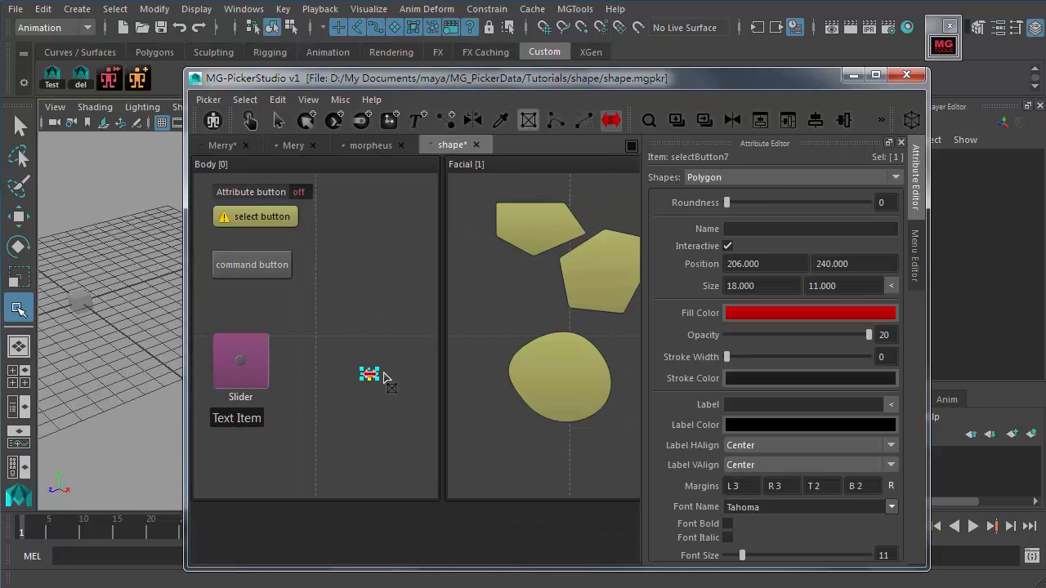
drag(380, 368, 450, 308)
drag(397, 349, 364, 330)
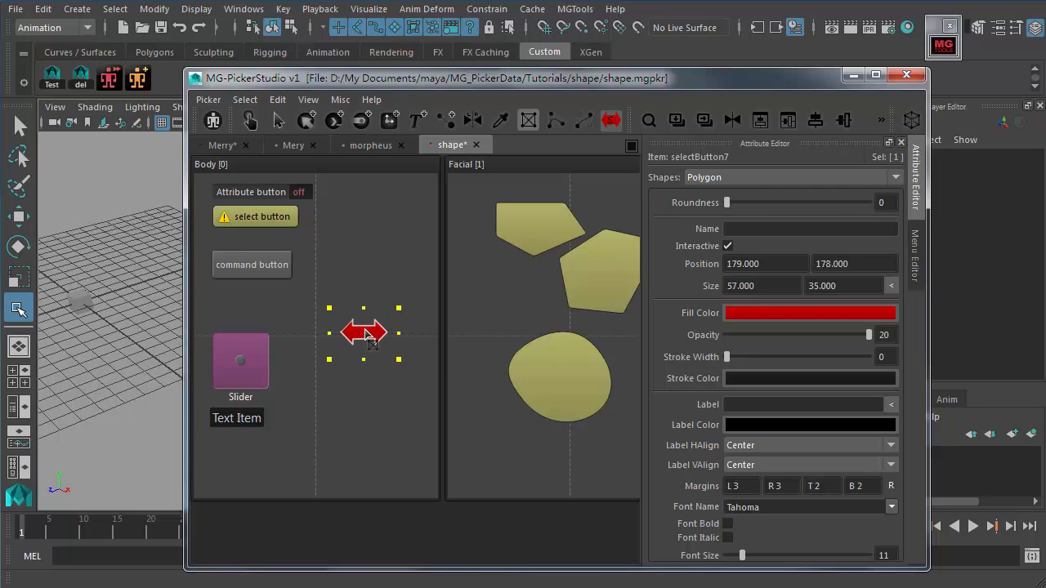
click(374, 398)
click(353, 333)
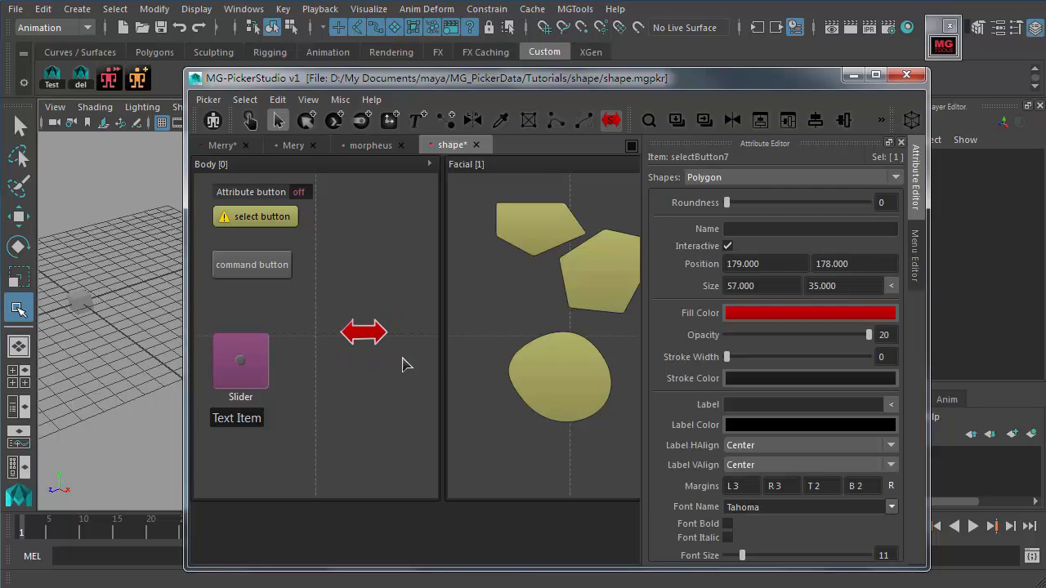
- Move the red arrow straight up to about position 179, 66, beside the select button and command button
right_click(357, 339)
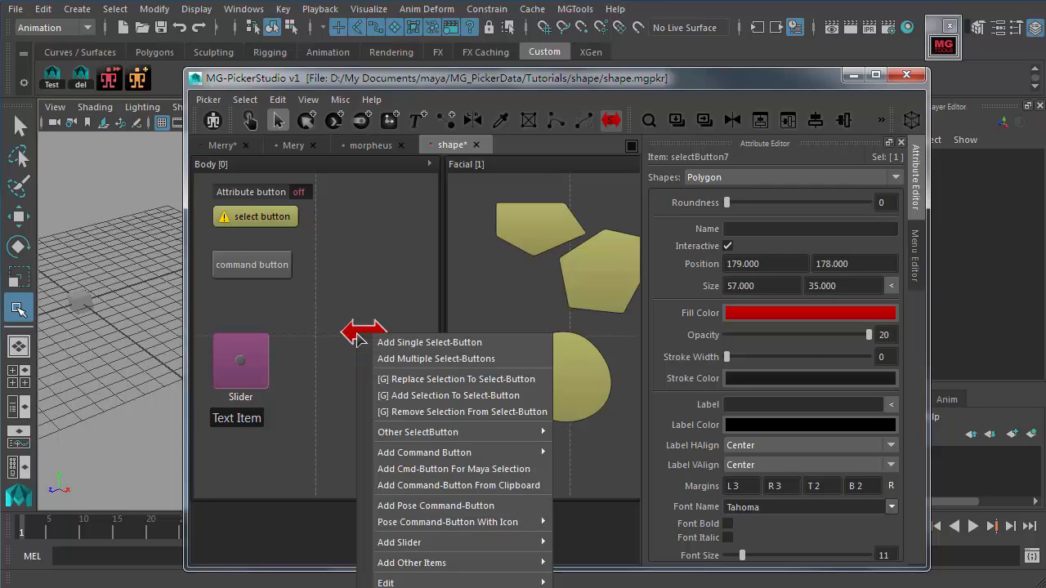
mouse_move(456, 585)
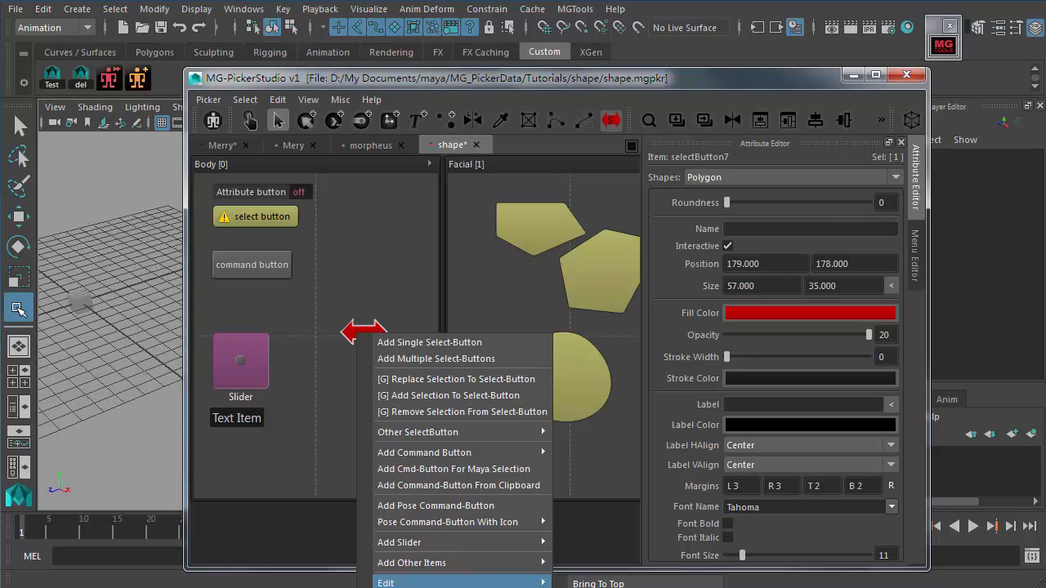
click(392, 307)
drag(364, 332, 378, 238)
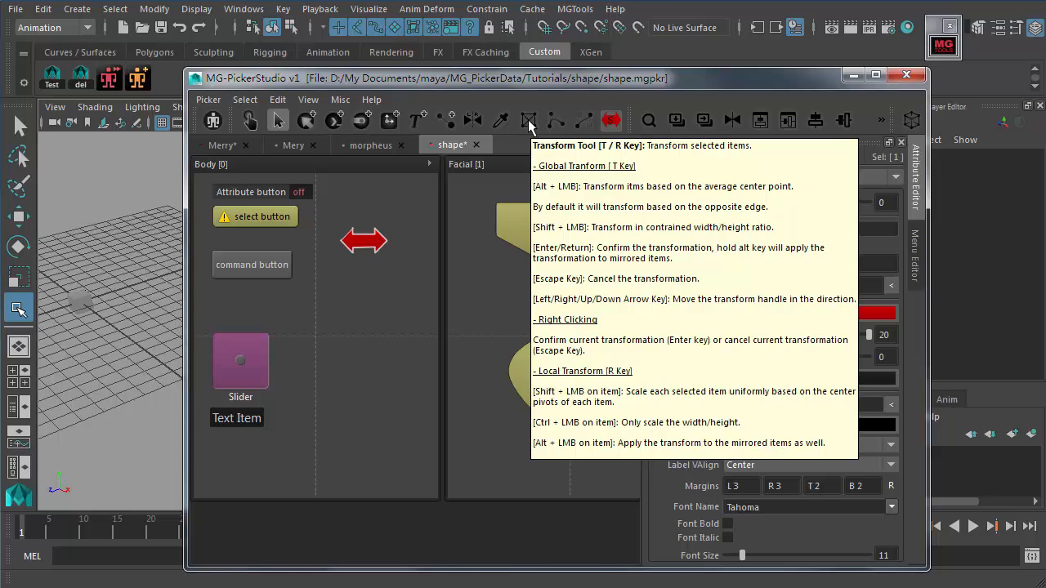
- Switch to the Polygon Tool and open Transform Polygon Shape for the red arrow
click(529, 121)
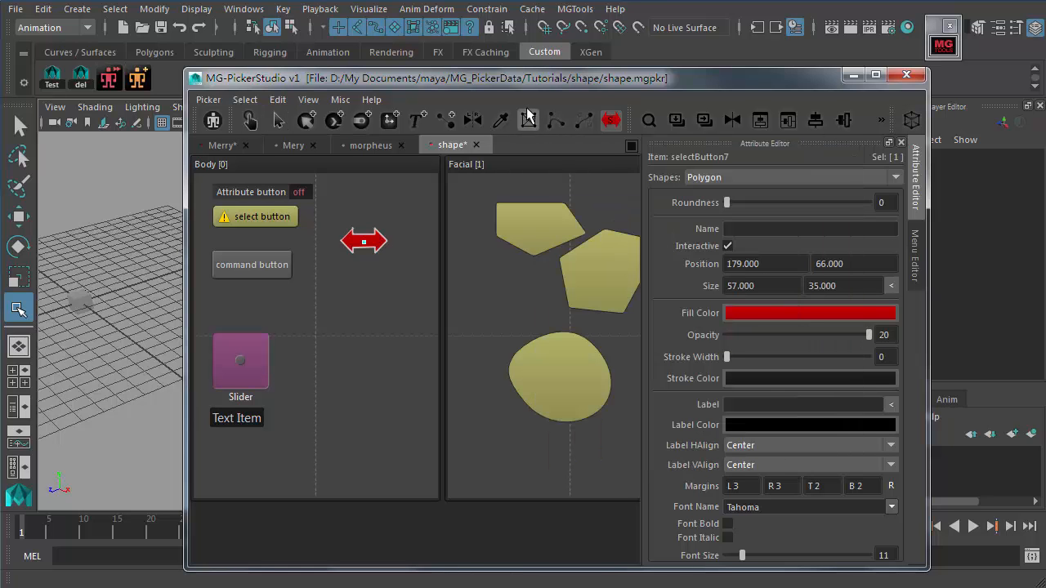
right_click(369, 242)
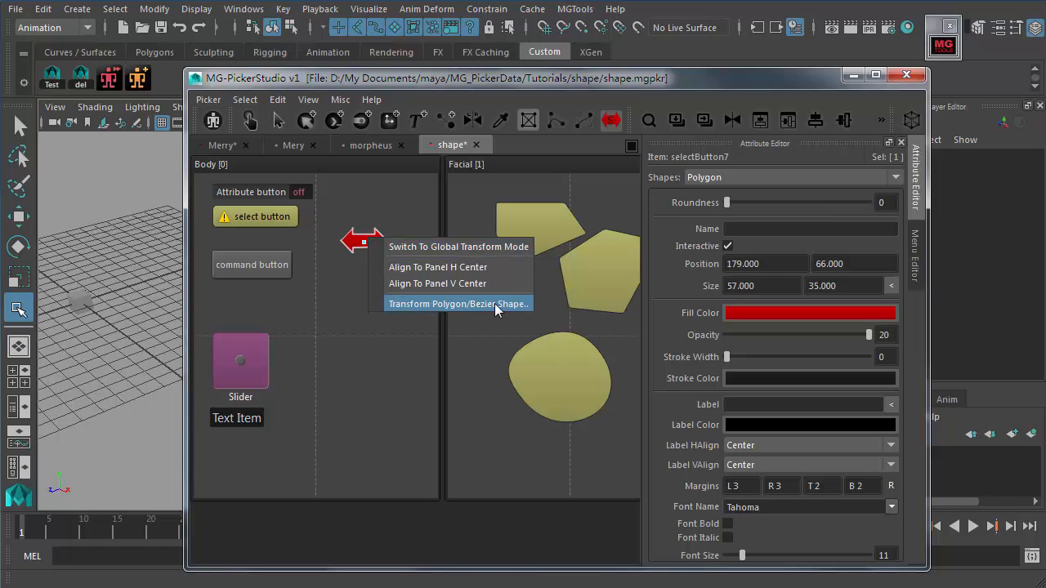
click(560, 141)
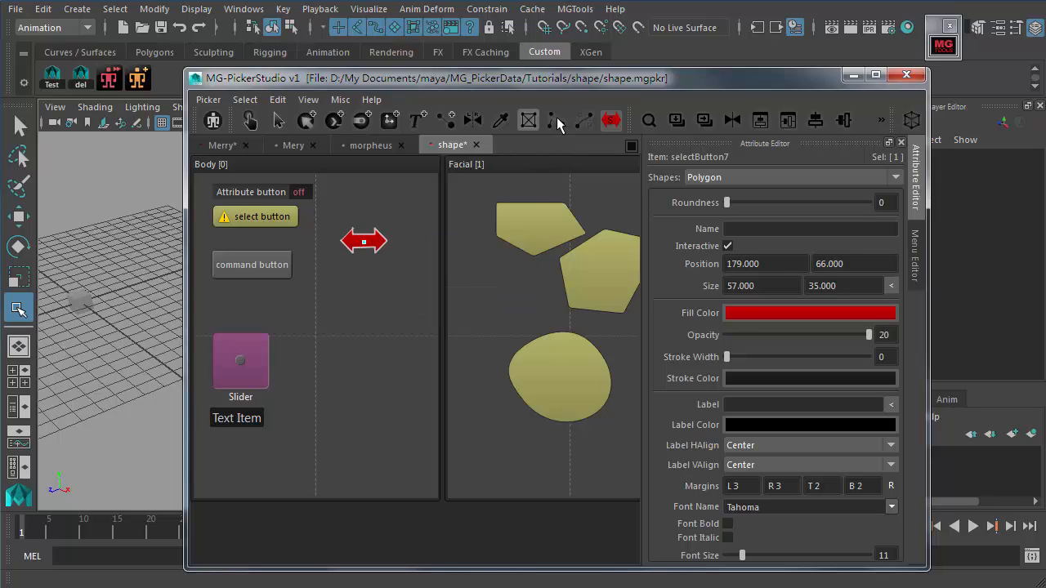
click(555, 120)
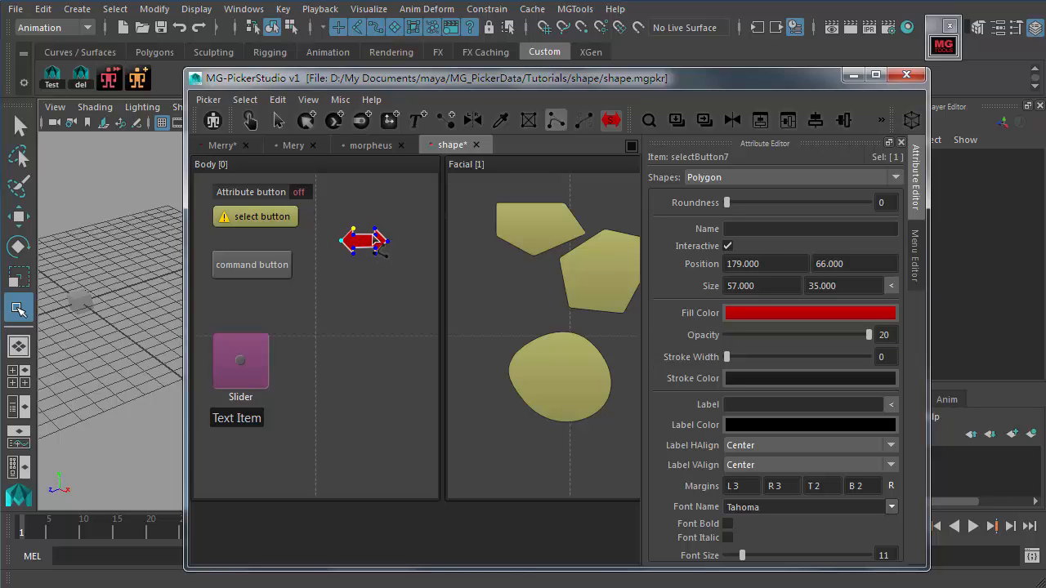
right_click(387, 232)
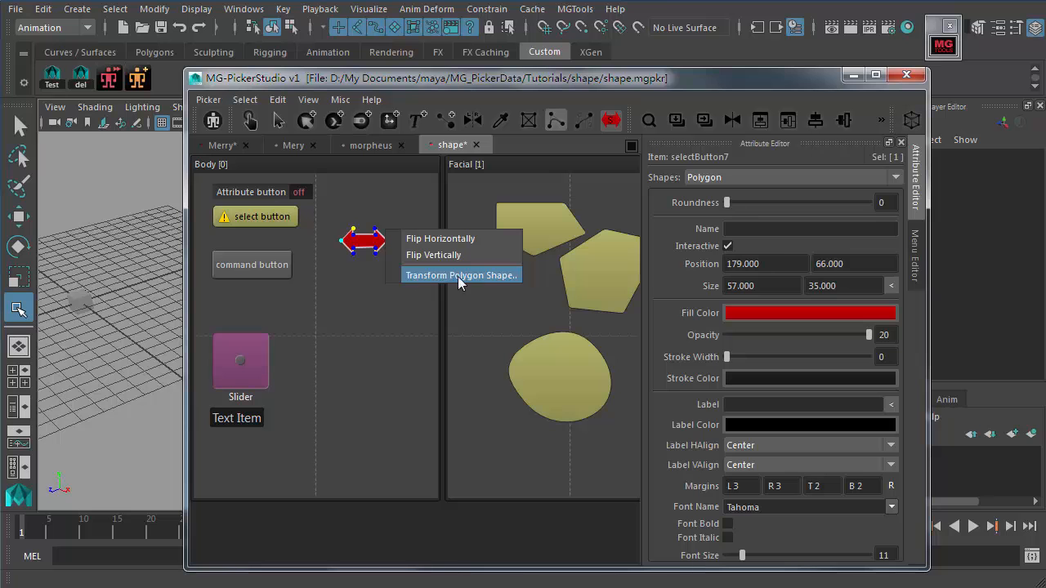
click(503, 275)
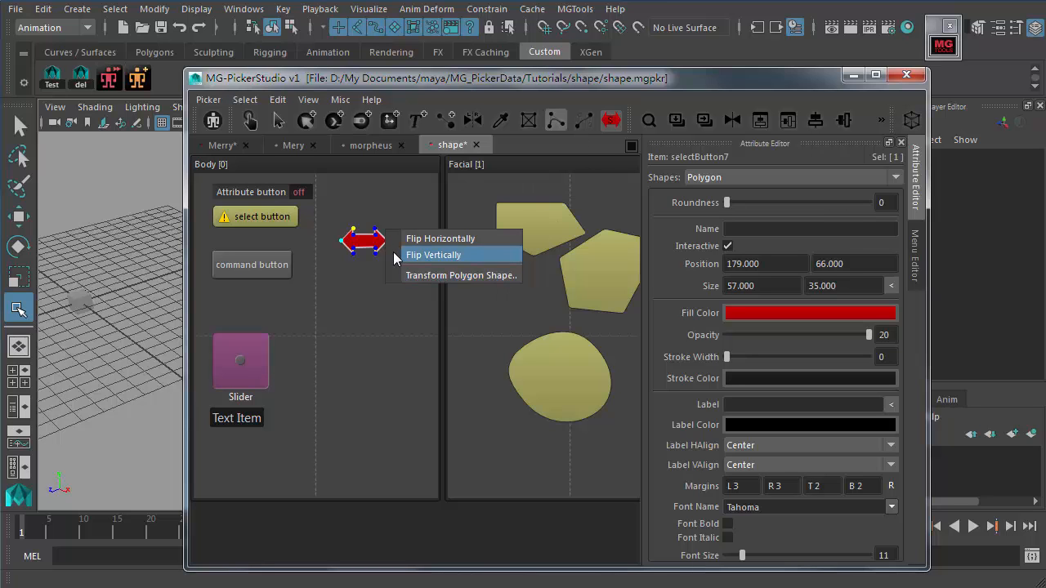
click(449, 276)
drag(542, 167, 544, 229)
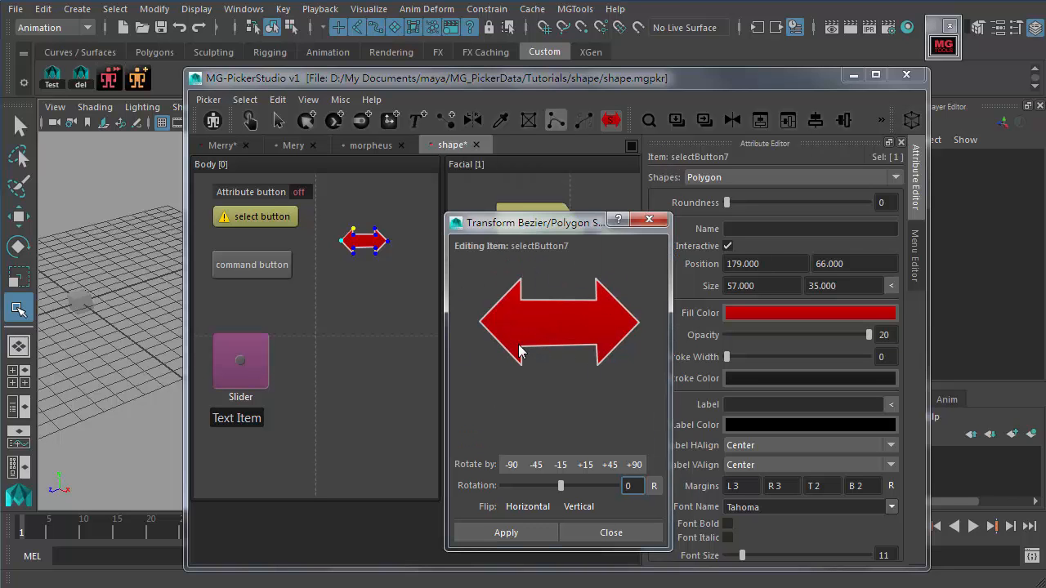
- Try rotating the arrow preview repeatedly in +15 degree increments and reset the rotation
click(585, 465)
click(584, 465)
click(585, 464)
click(585, 464)
click(585, 465)
click(585, 465)
click(585, 465)
click(584, 465)
click(585, 465)
click(584, 465)
click(585, 465)
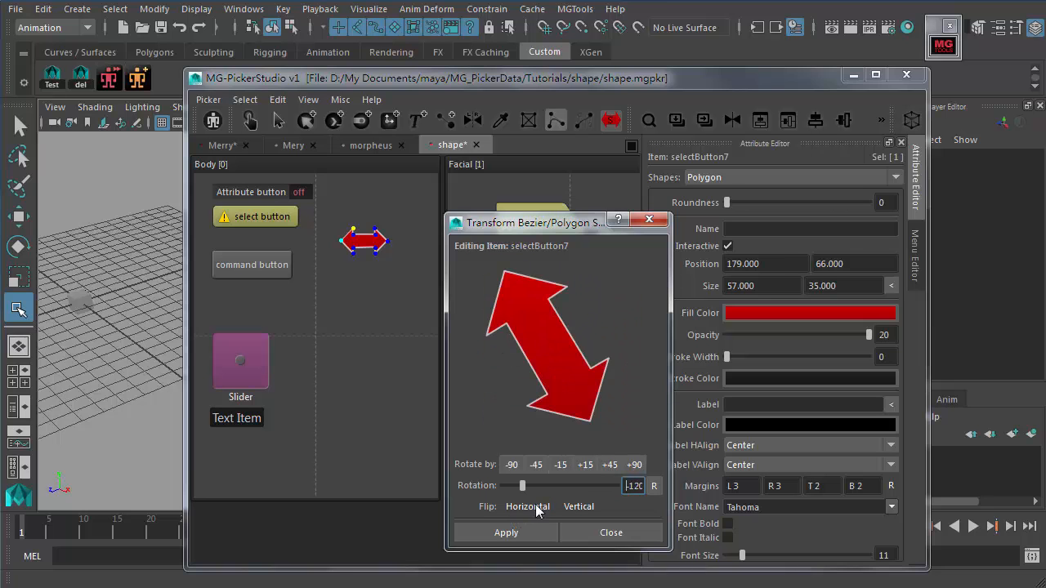
click(653, 485)
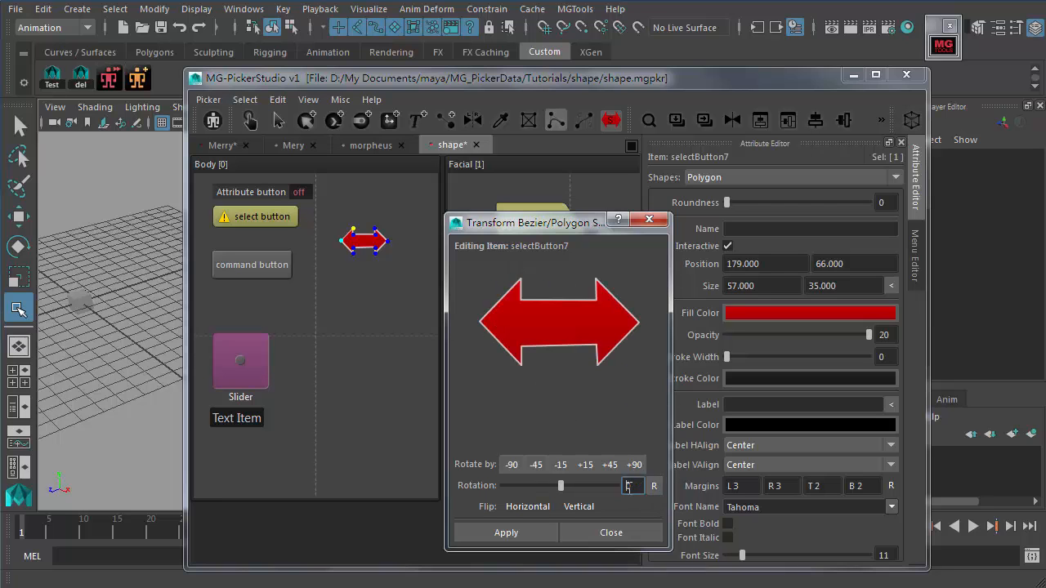
- Try flipping the arrow preview both vertically and horizontally, and reset the transform
click(576, 506)
click(531, 506)
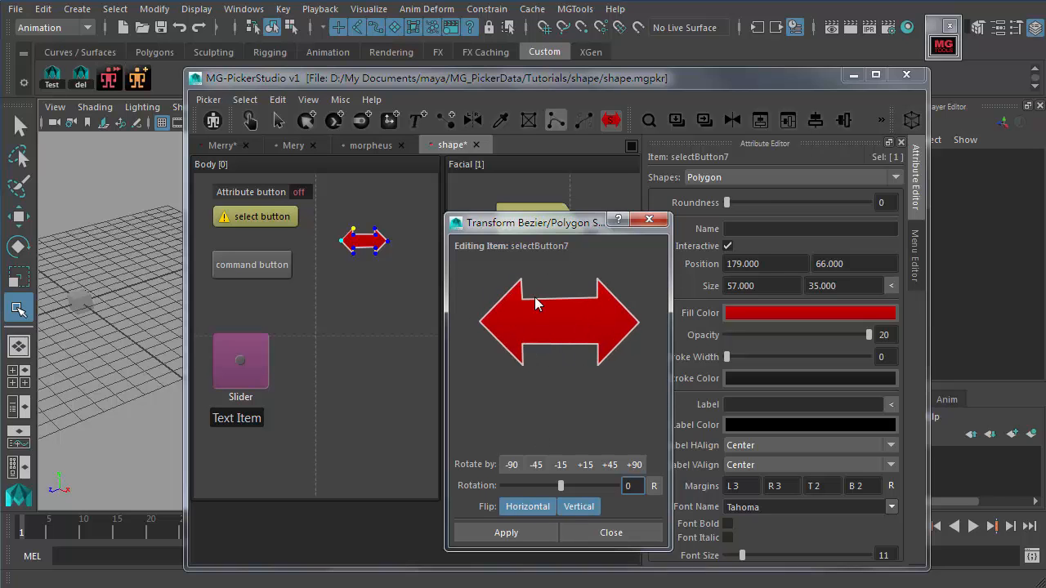
click(653, 485)
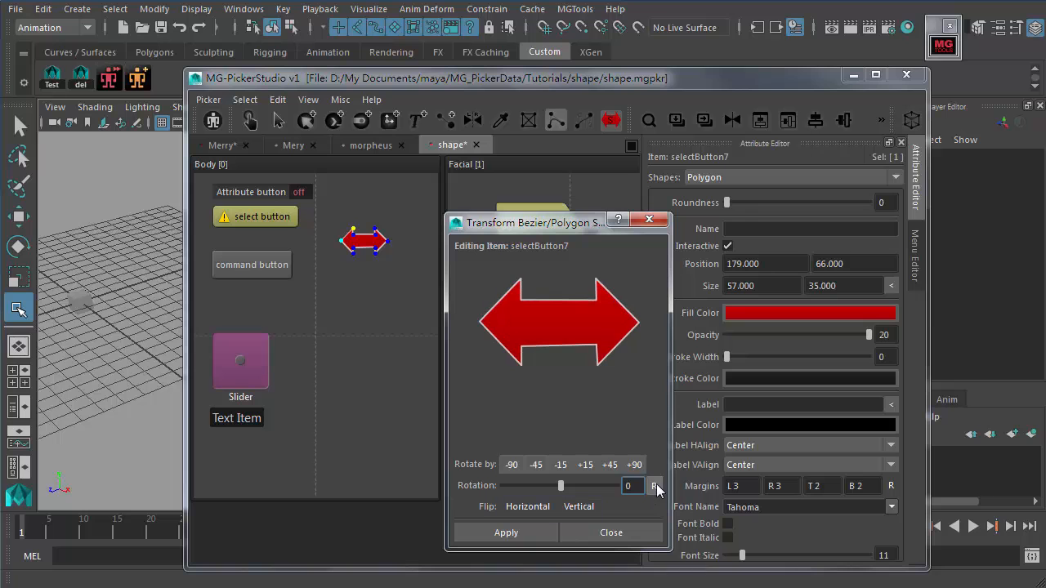
- Rotate the red arrow by 45 degrees with only a vertical flip and apply the transform
click(610, 465)
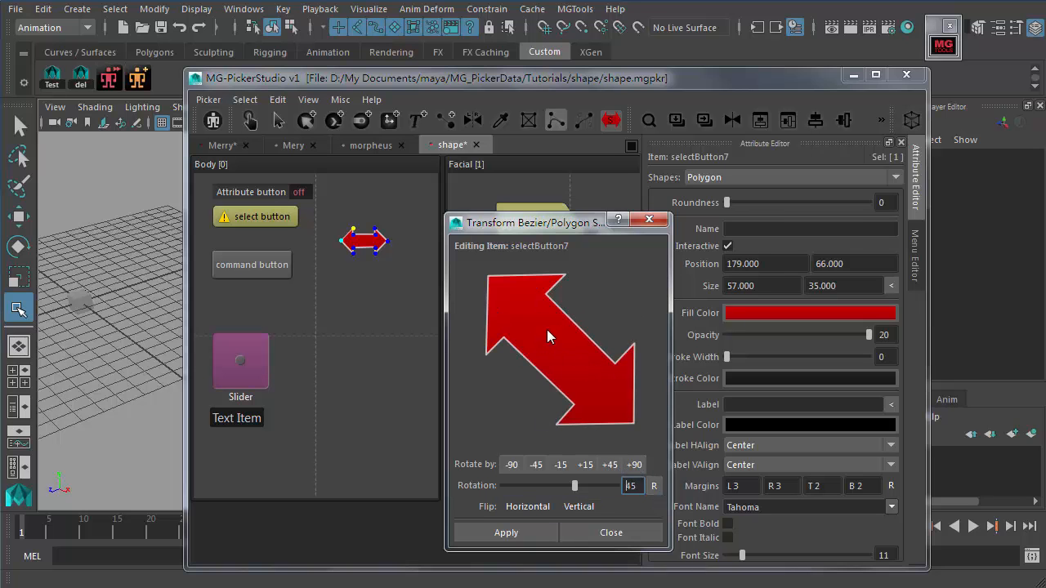
click(532, 507)
click(576, 506)
click(534, 502)
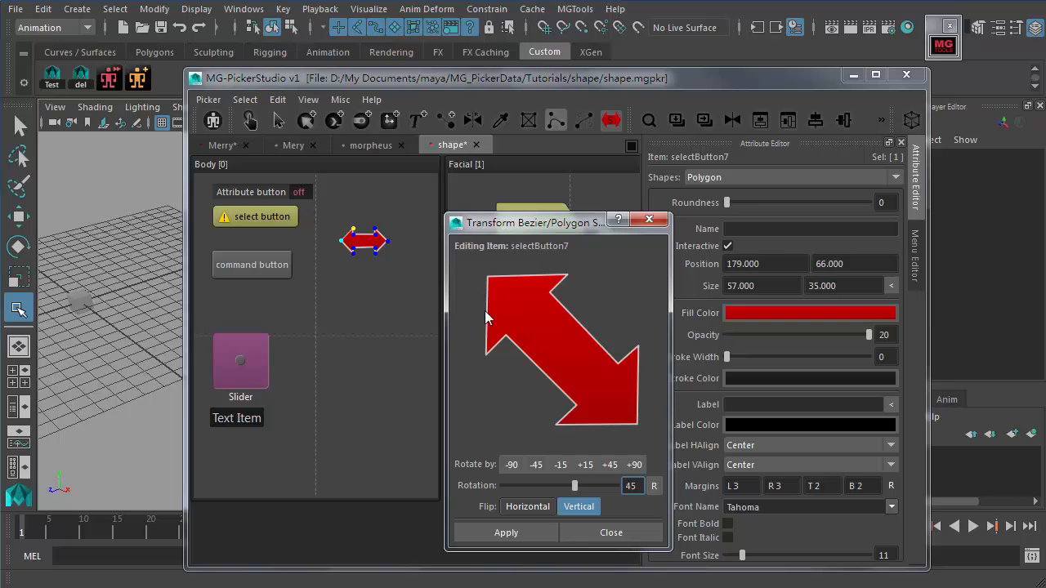
click(504, 532)
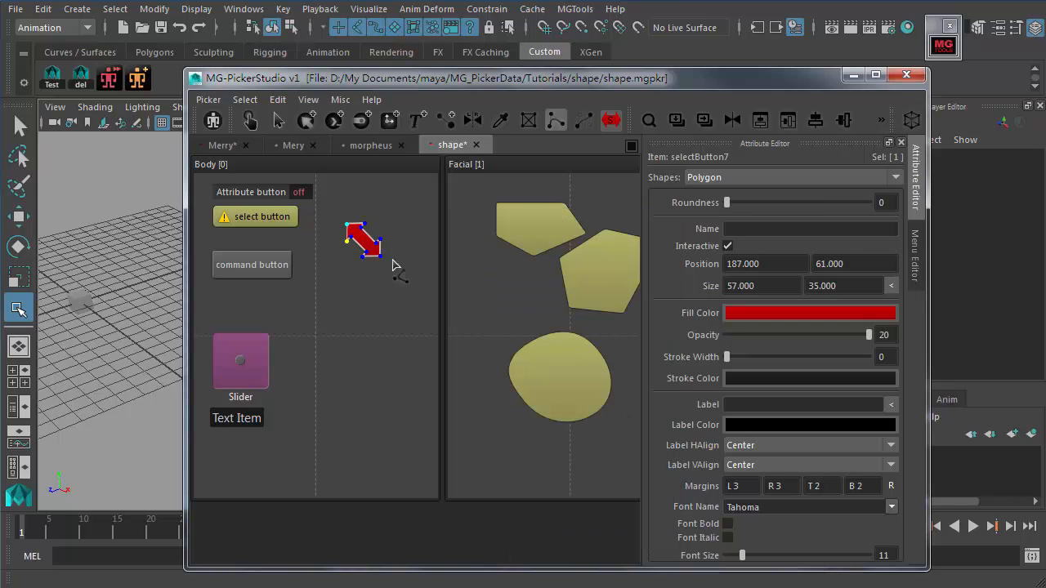
- Select the round Bezier button in the Facial panel and enter Bezier point editing for it
click(278, 121)
click(456, 369)
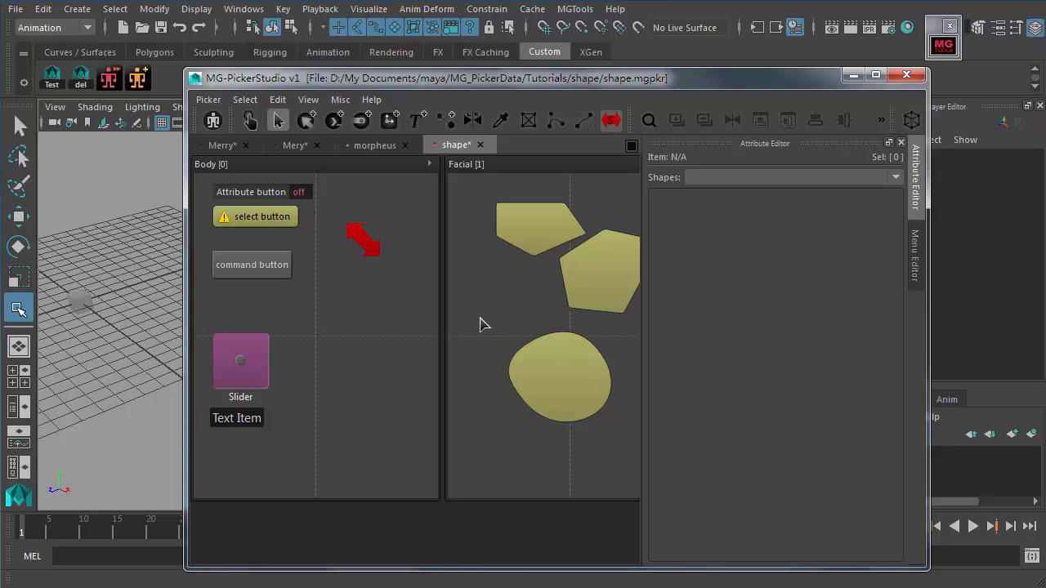
click(551, 389)
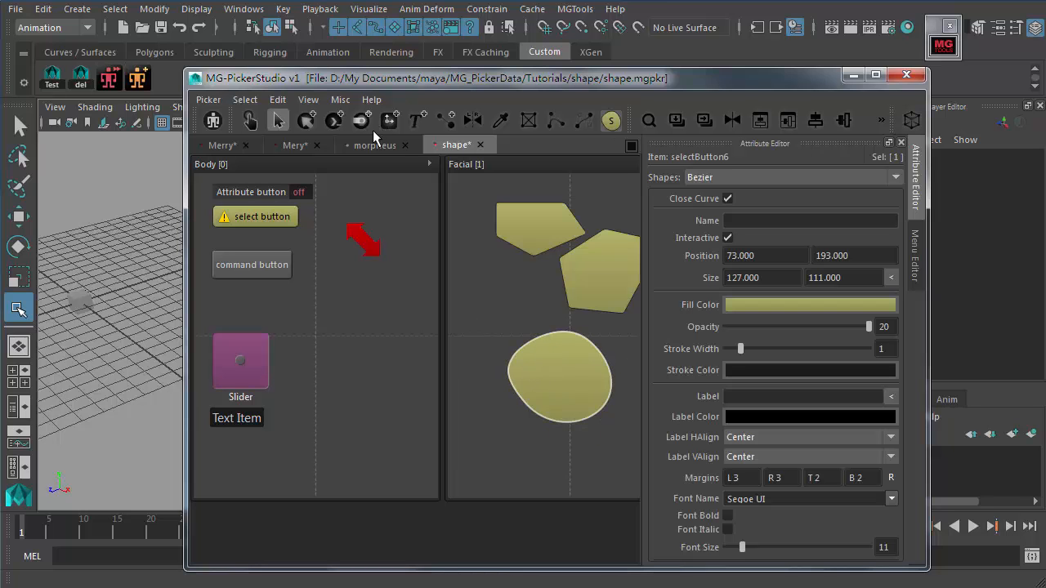
click(508, 325)
click(570, 373)
double_click(552, 360)
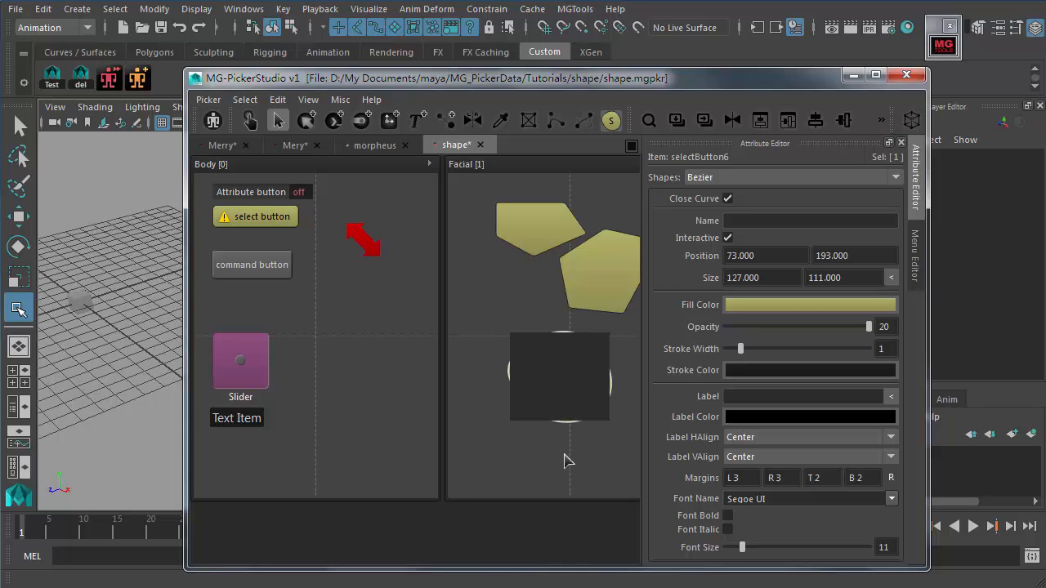
click(563, 453)
click(557, 371)
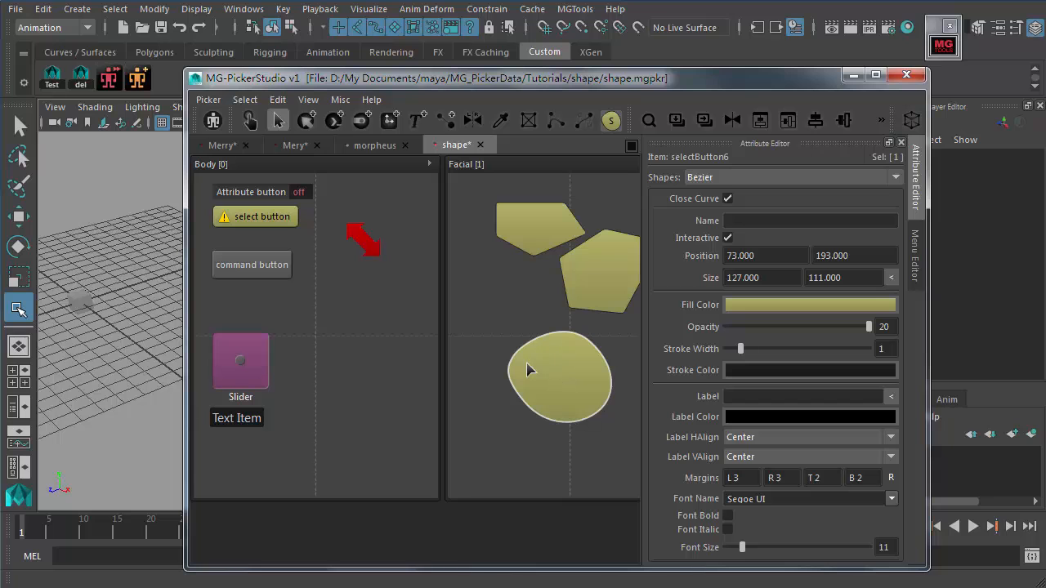
ctrl+double_click(555, 404)
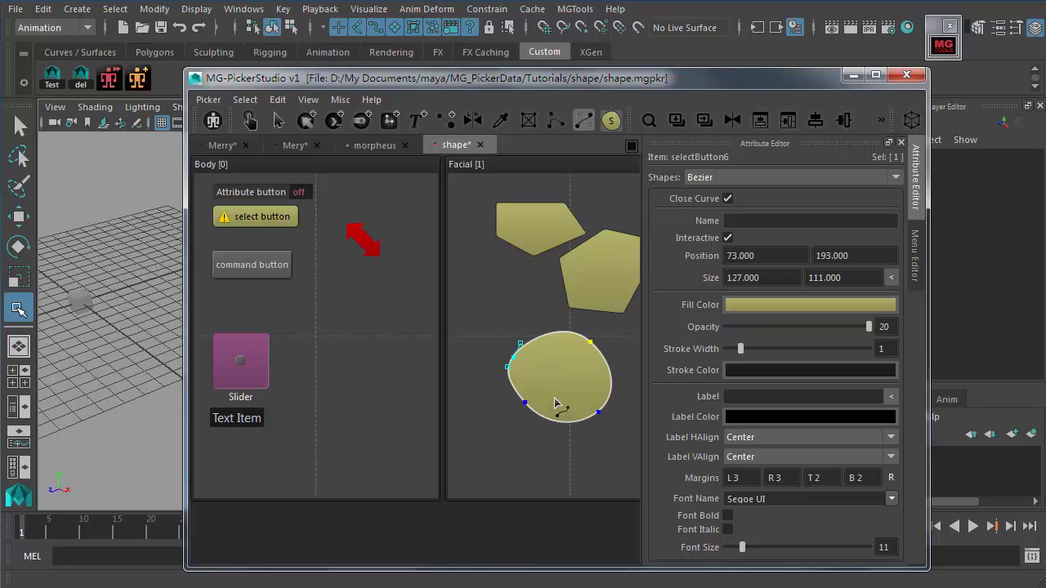
click(582, 129)
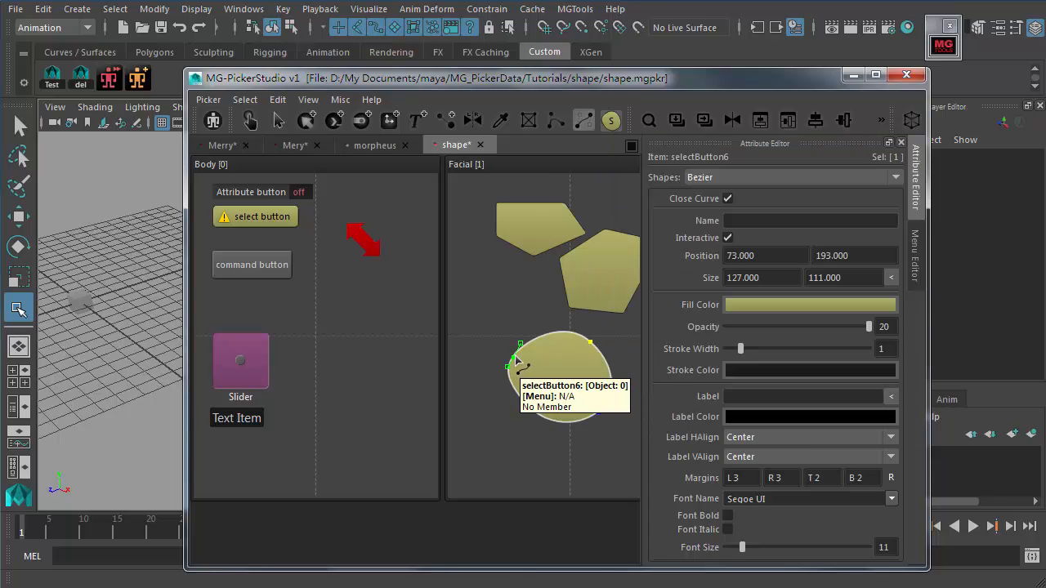
- Reshape the Bezier button into a curved teardrop by moving its curve points, and move it to about position 26, 173
drag(589, 344, 536, 375)
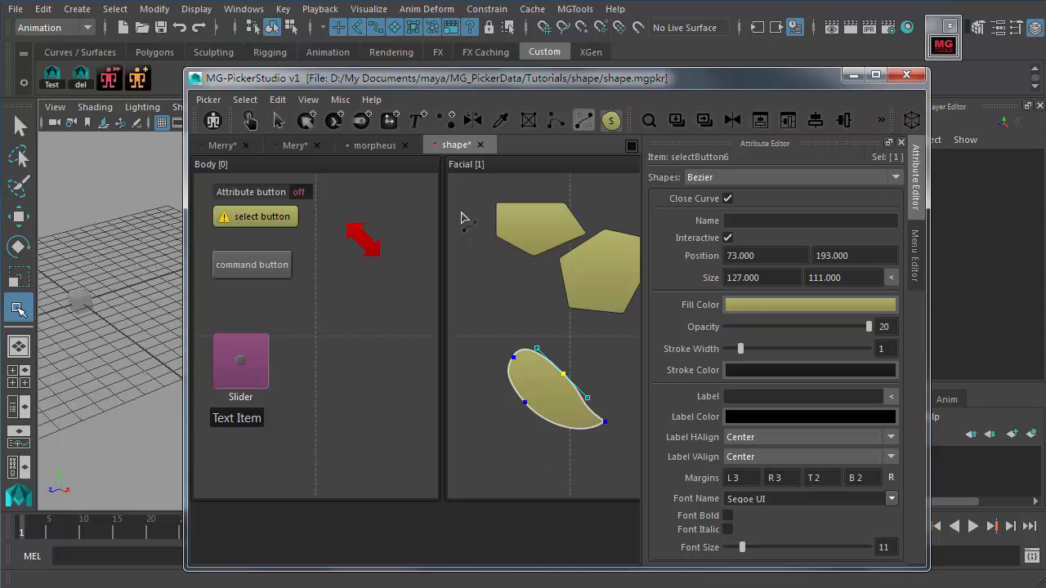
click(278, 121)
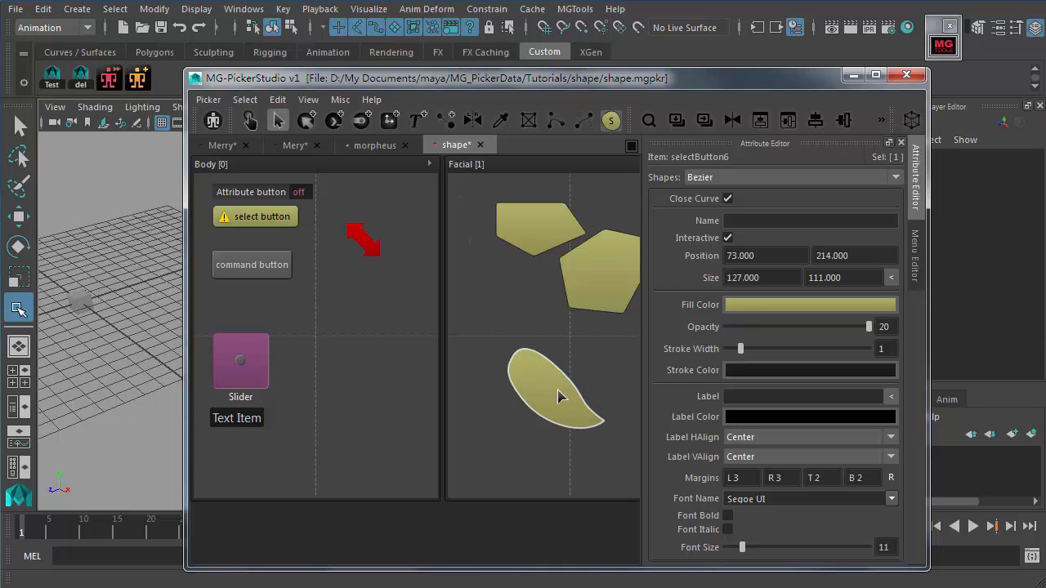
drag(527, 396, 490, 363)
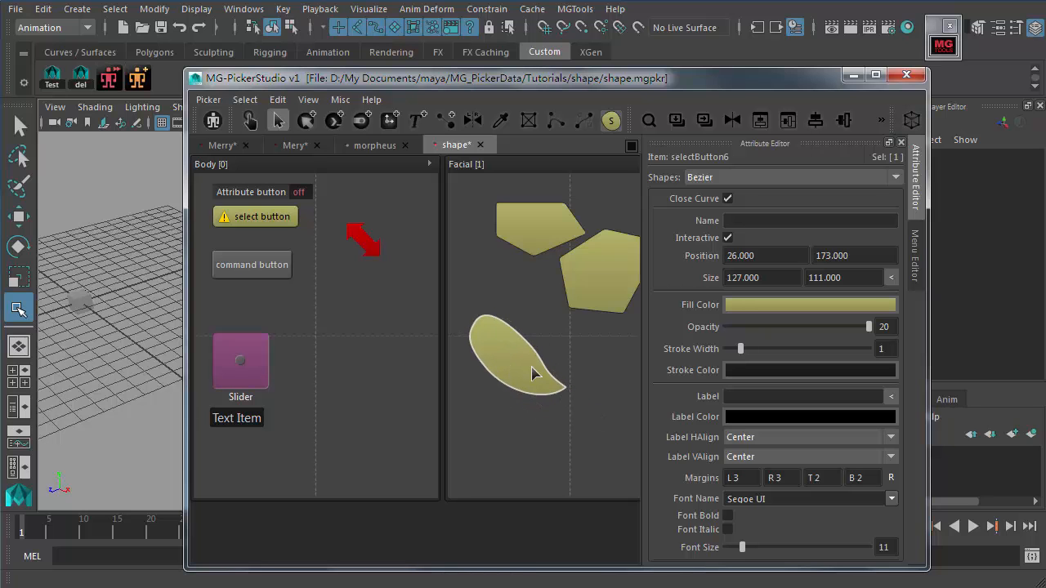
- Try flipping the teardrop button's preview horizontally and vertically with Transform Polygon/Bezier Shape, and close without applying
click(528, 121)
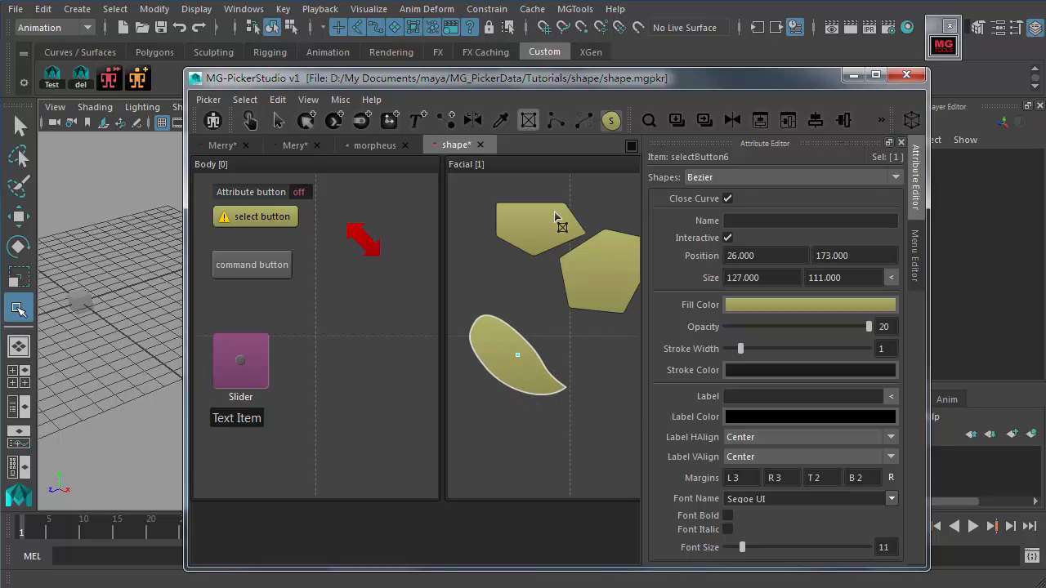
right_click(507, 343)
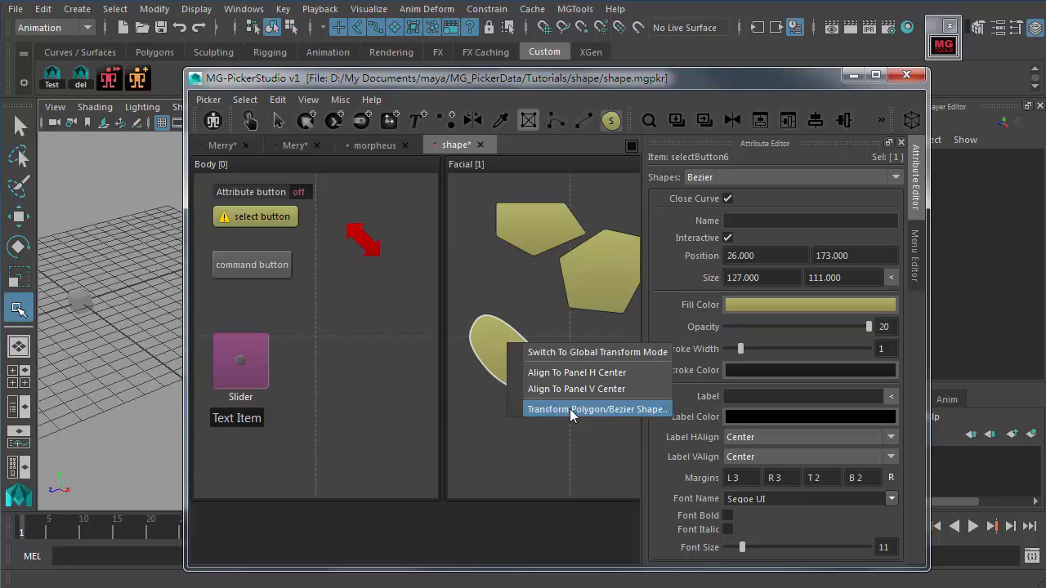
click(569, 409)
click(587, 408)
click(560, 405)
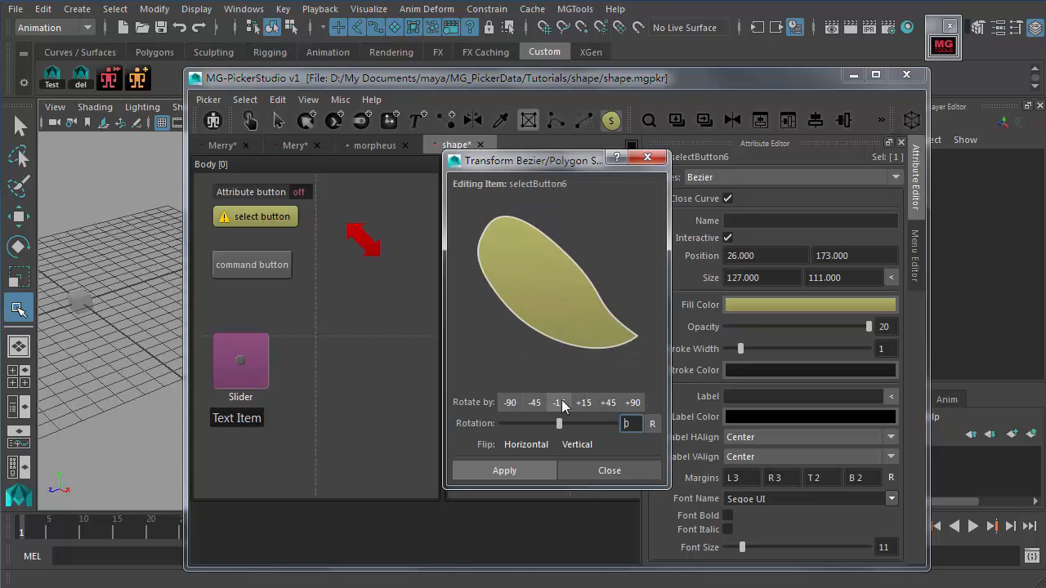
click(527, 445)
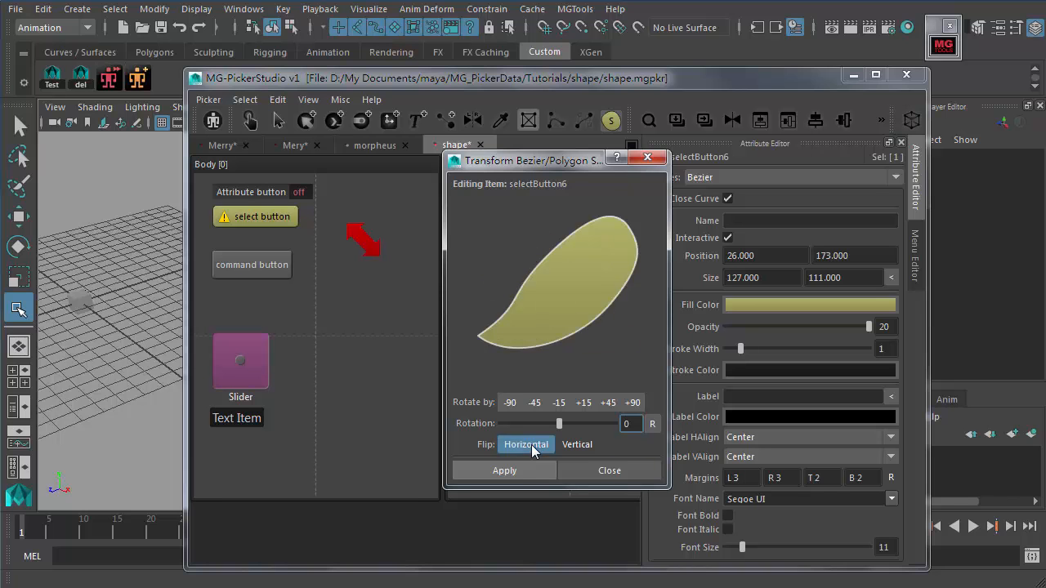
click(576, 445)
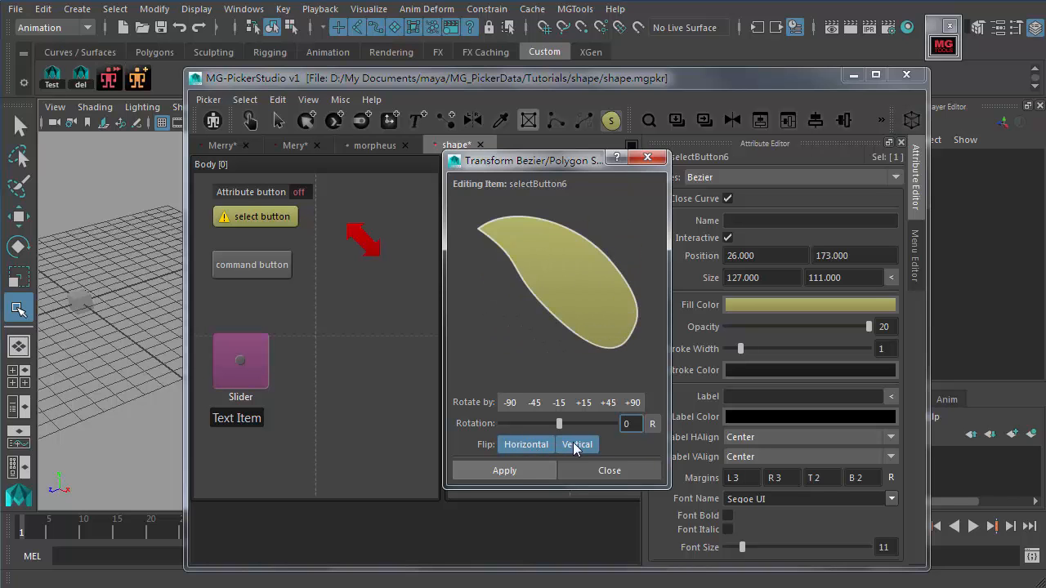
click(619, 479)
click(595, 381)
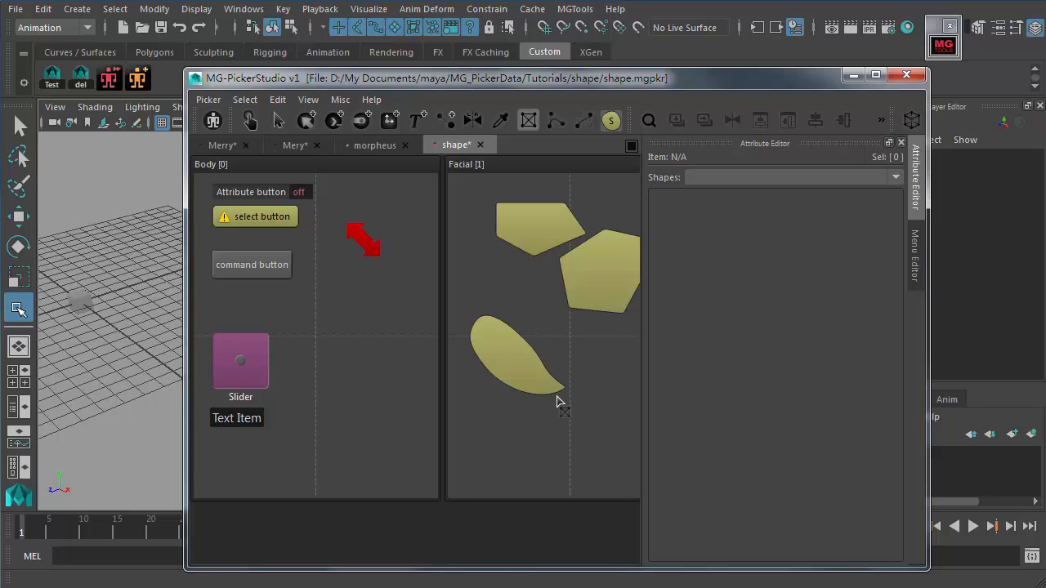
- Select the red arrow in edit mode and enlarge it slightly to 43 by 42, and deselect it
click(249, 121)
key(e)
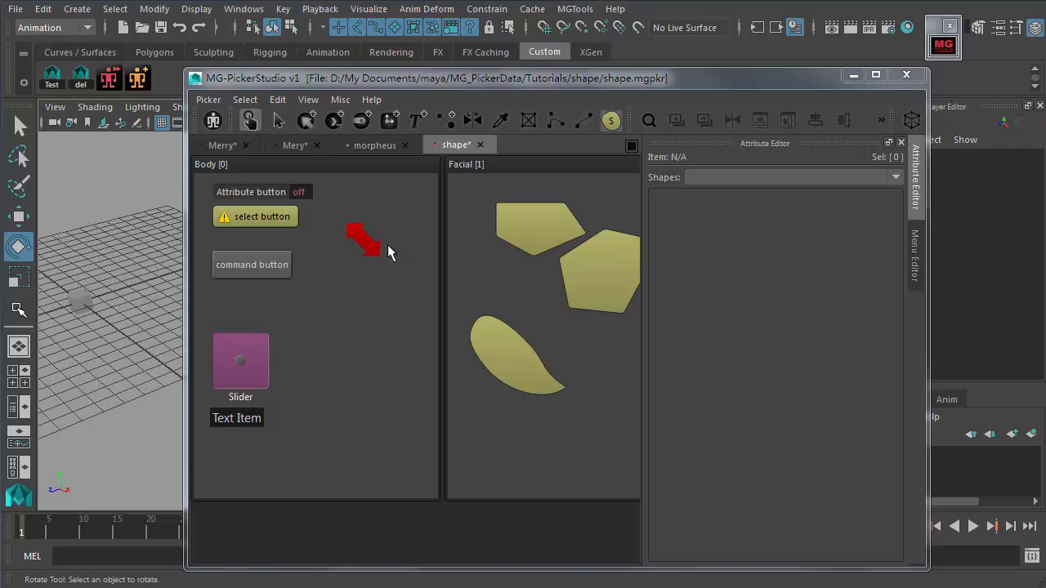
click(276, 120)
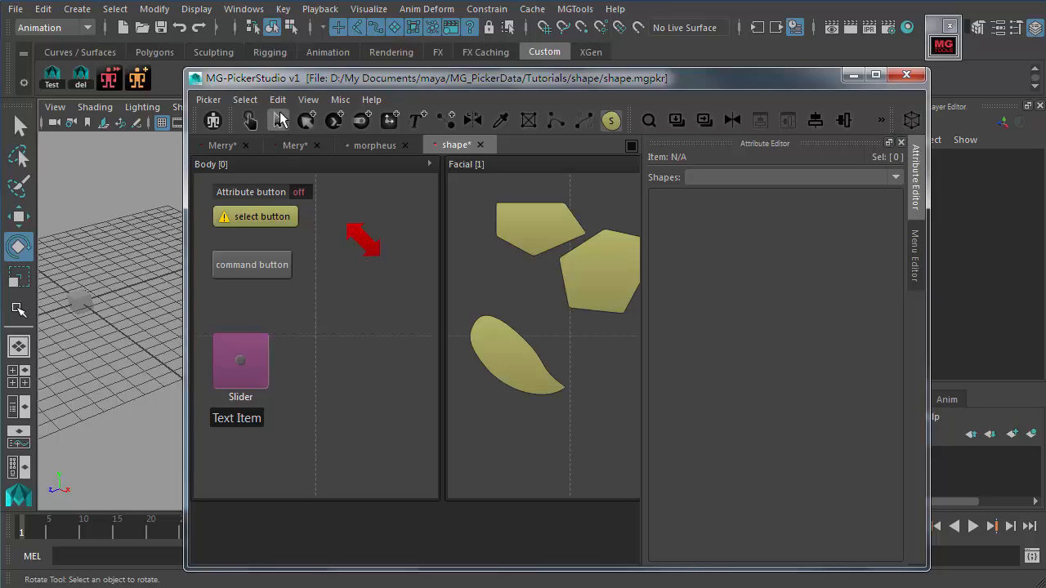
click(365, 242)
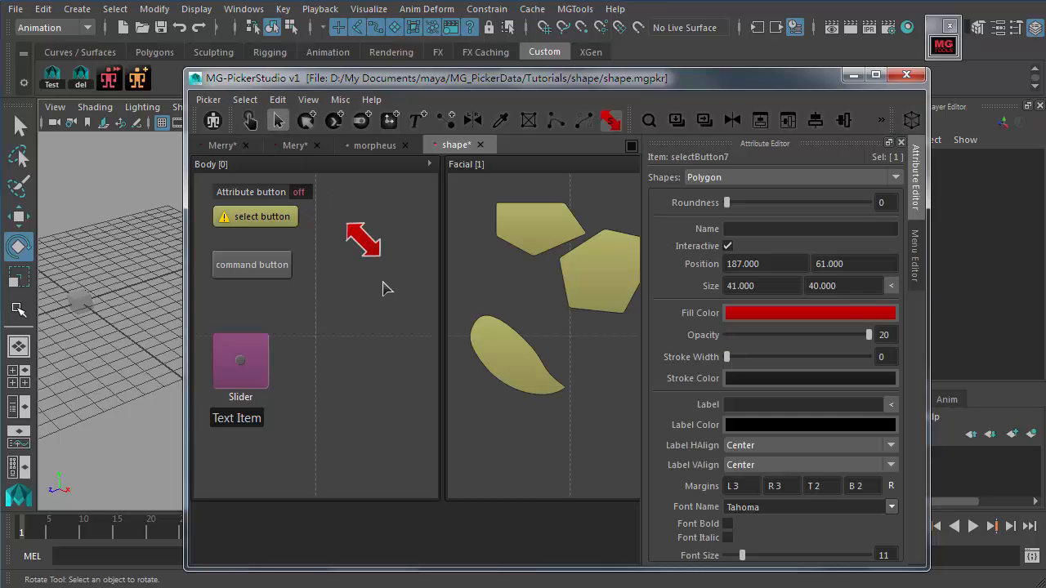
key(plus)
click(363, 255)
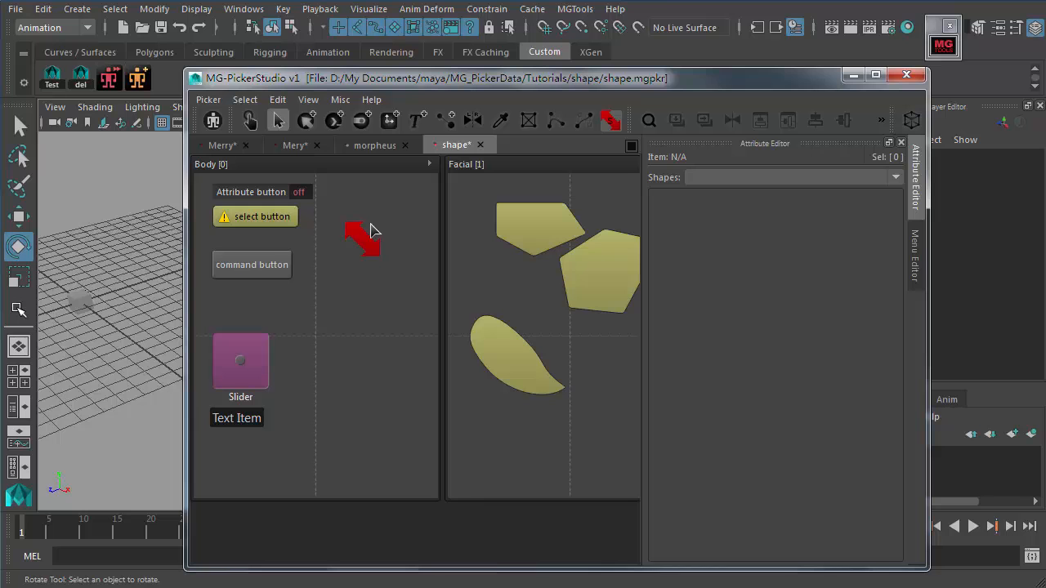
click(366, 250)
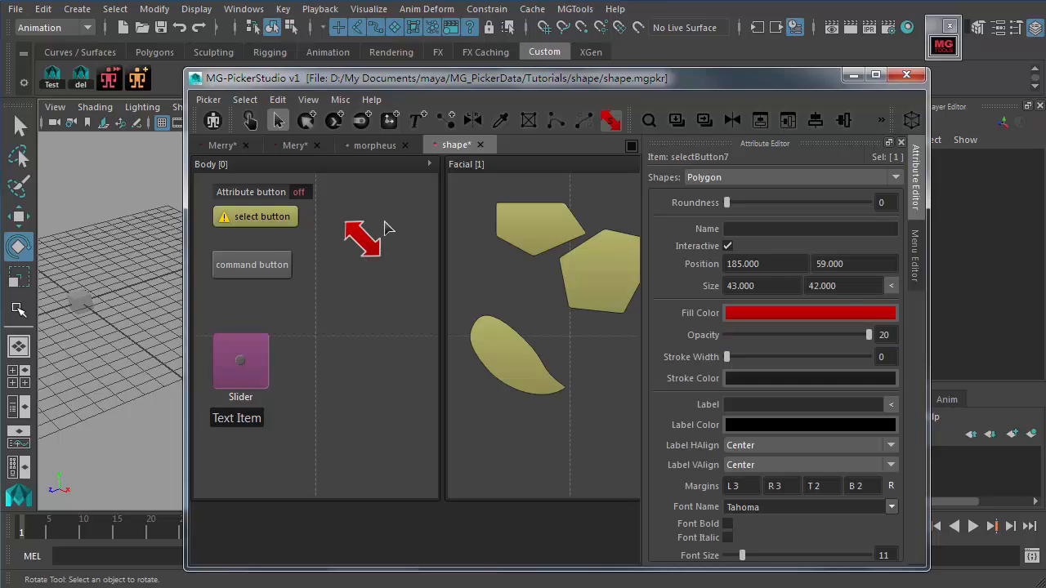
click(386, 228)
- Alternate between animation and edit modes to test how the red arrow and the teardrop button respond to selection
click(250, 121)
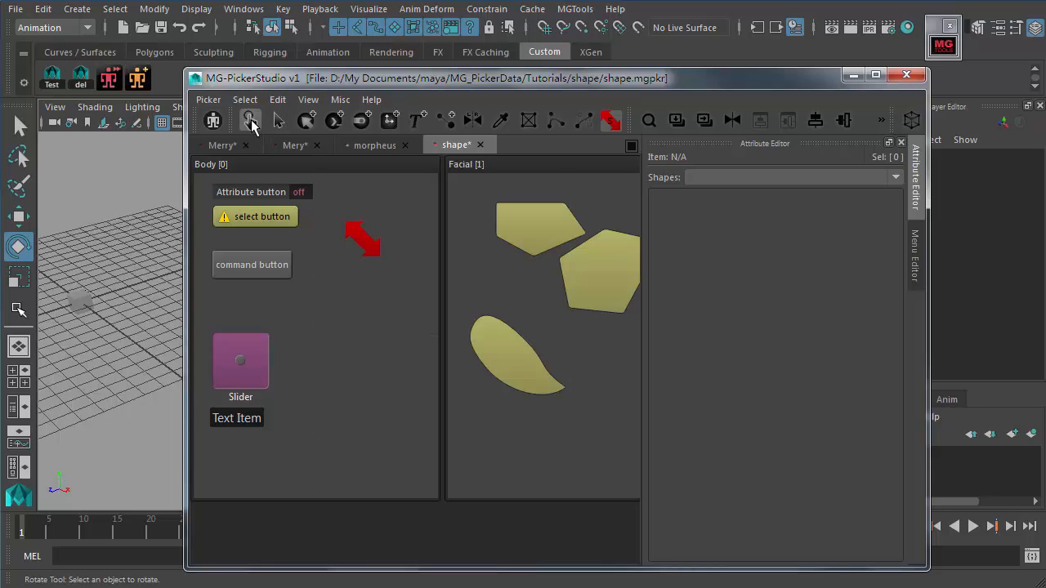
click(367, 227)
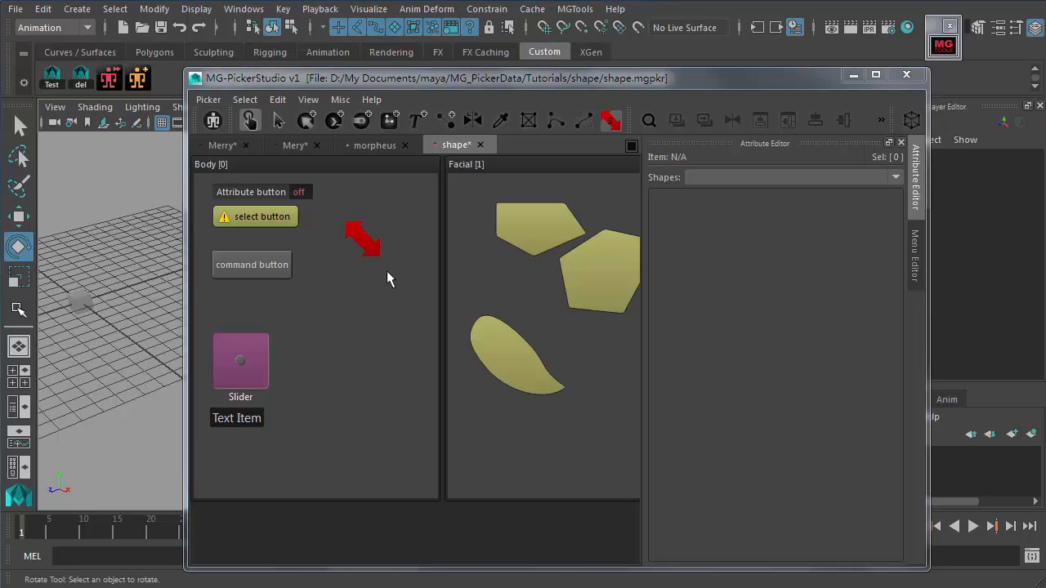
click(278, 121)
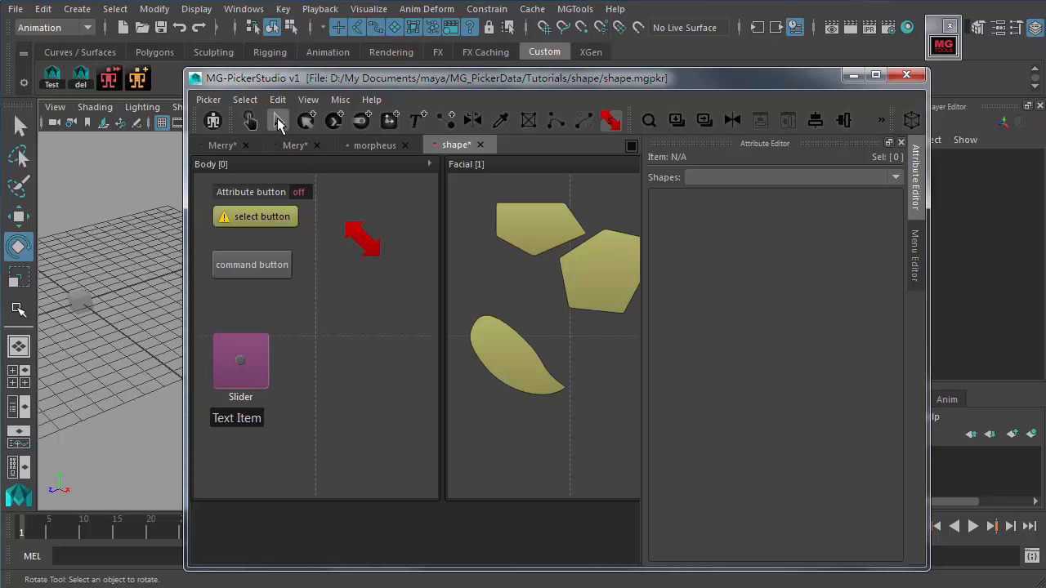
click(358, 236)
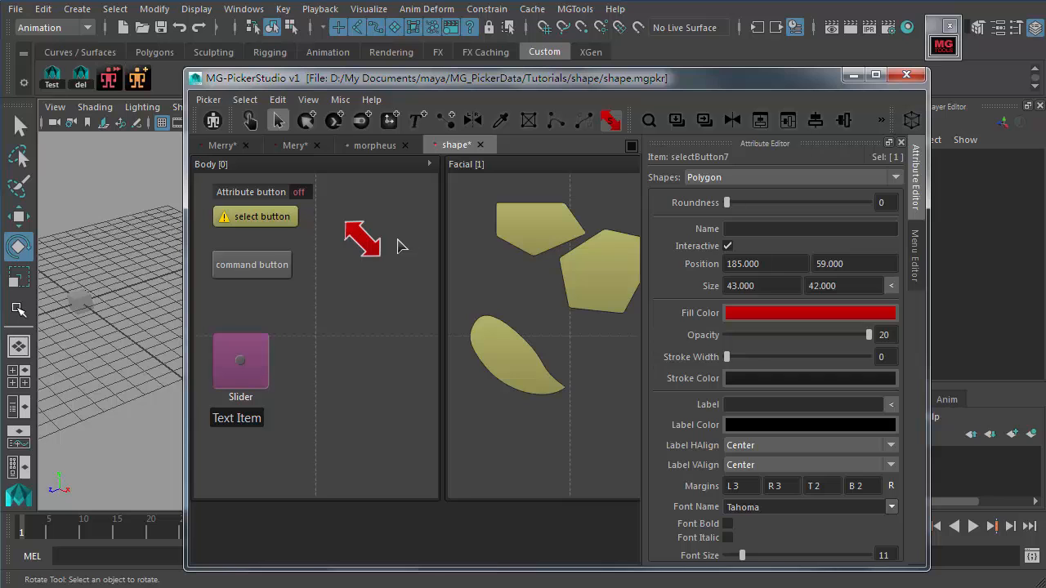
click(251, 121)
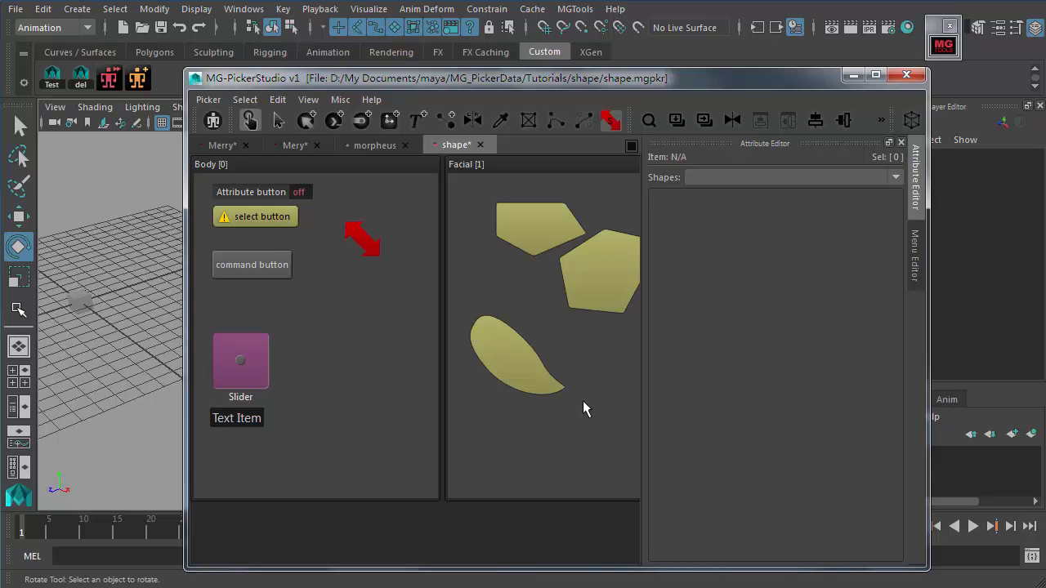
click(487, 322)
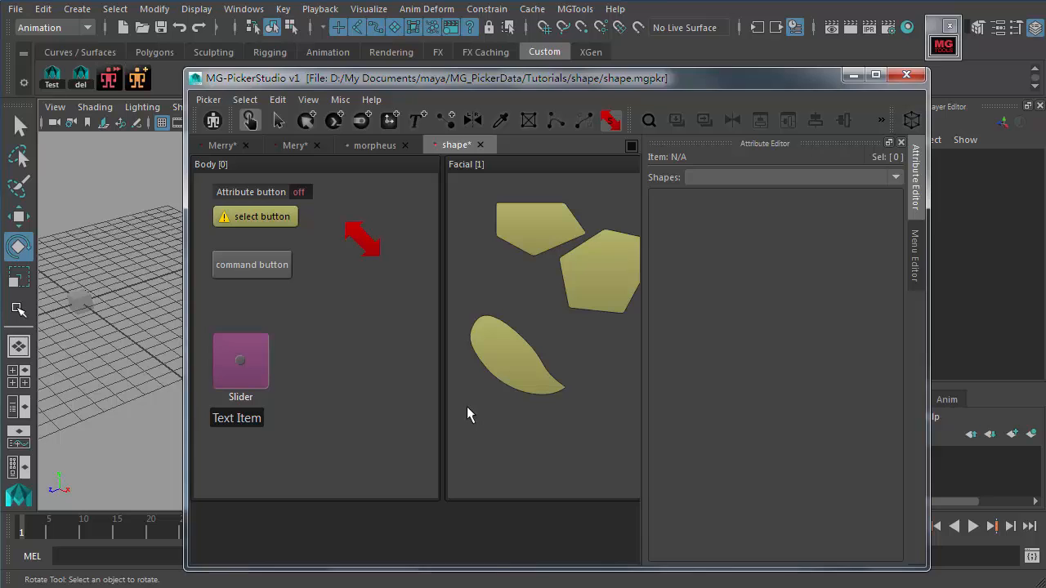
- Create a selection button with the default red arrow style, about 53 by 46, below the existing arrow in the Body panel
click(610, 122)
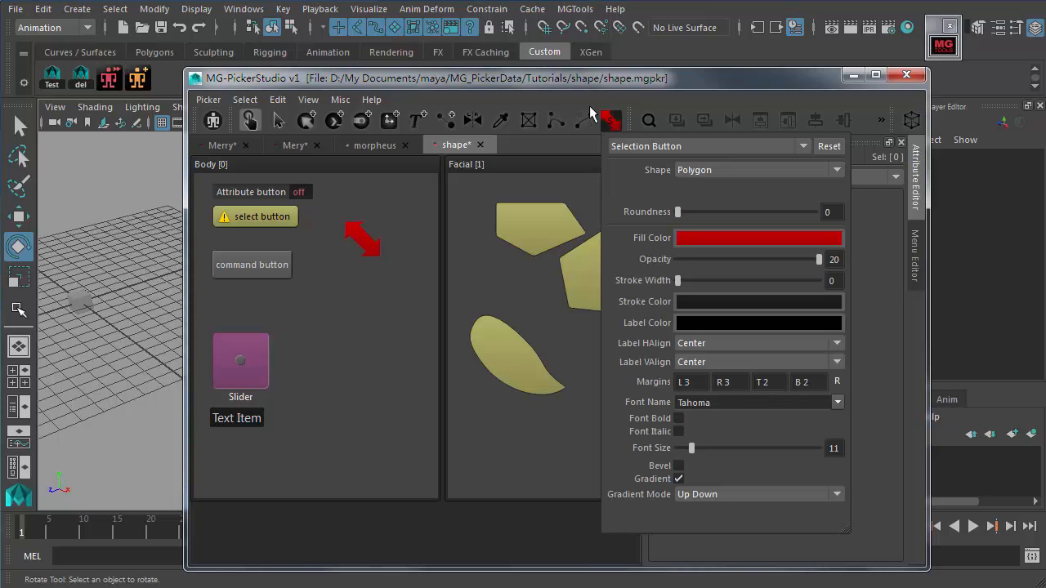
click(606, 119)
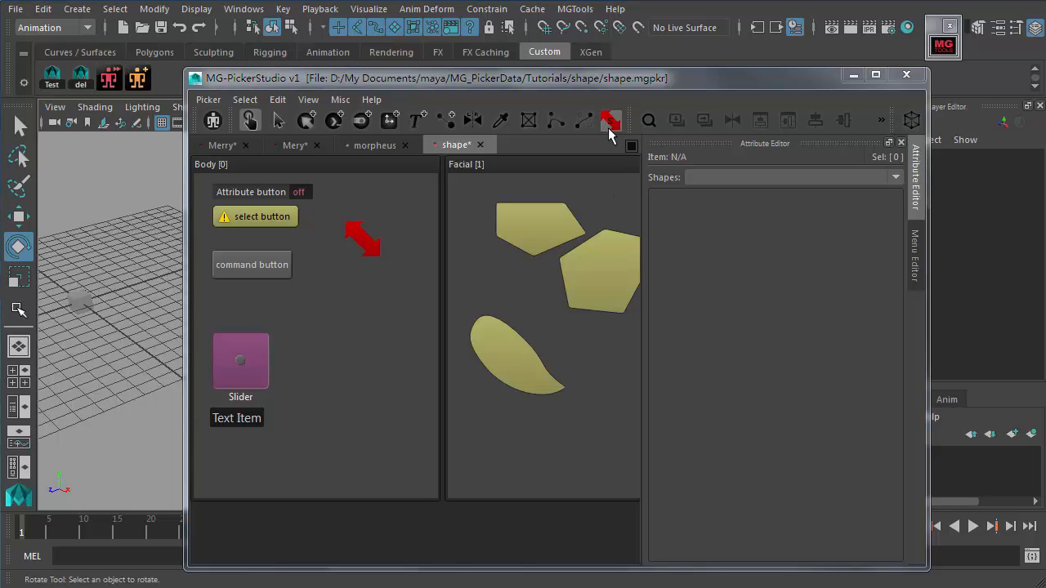
click(306, 120)
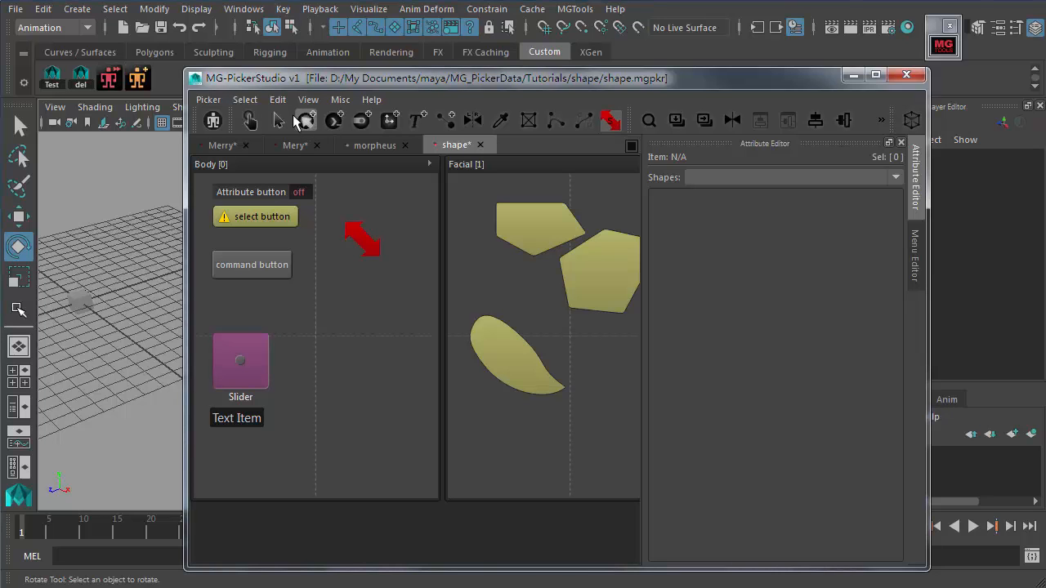
drag(334, 301, 376, 334)
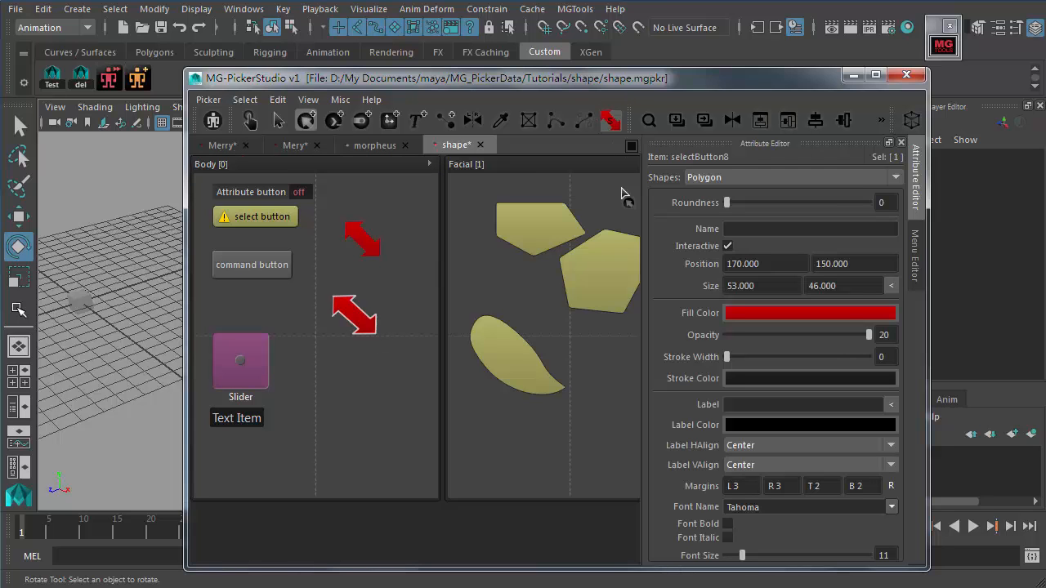
- Activate the command button creation tool and set its default fill color to yellow-green
click(608, 124)
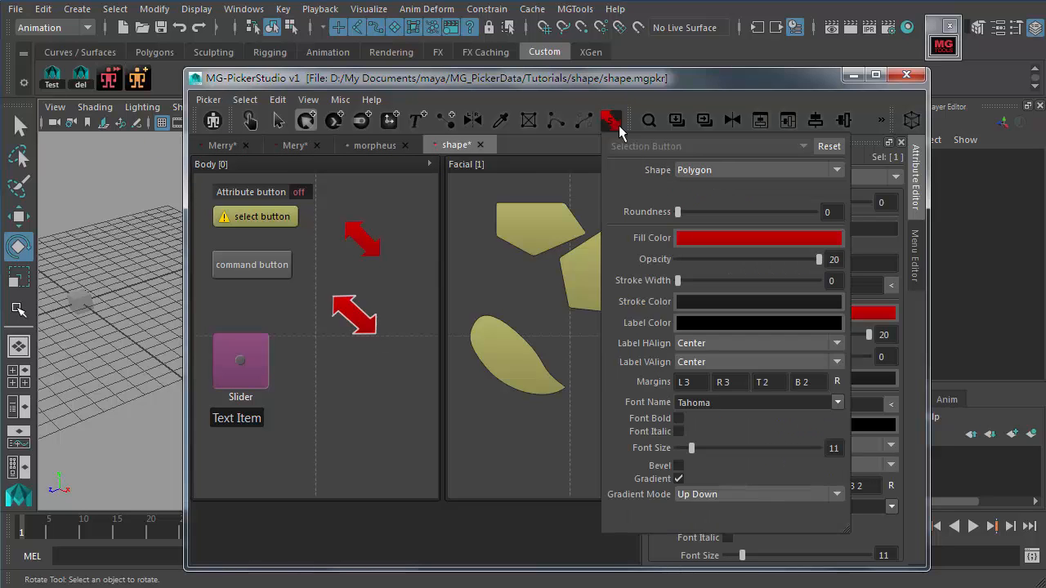
click(701, 170)
click(733, 147)
click(333, 126)
click(619, 121)
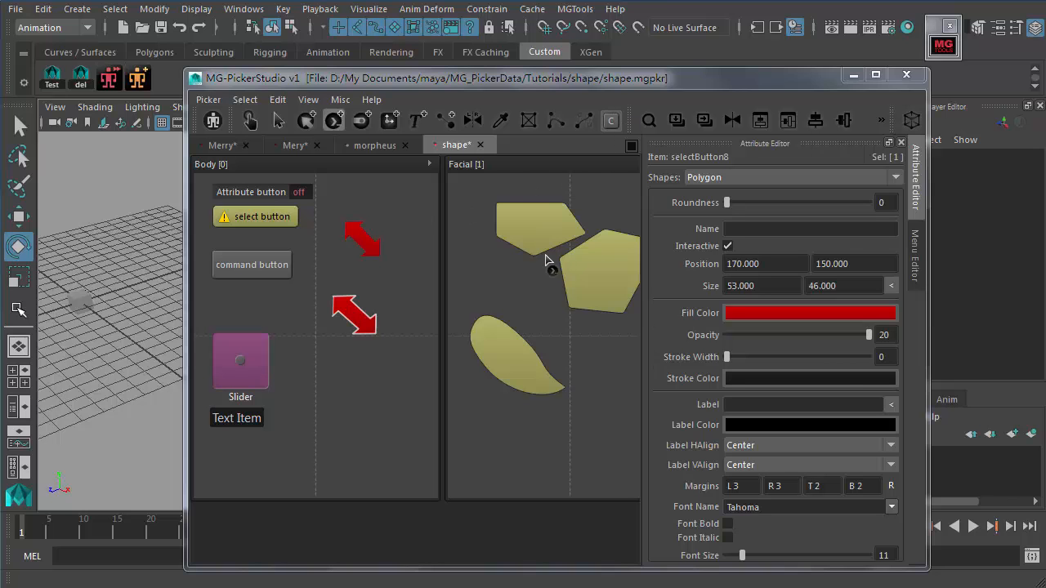
right_click(611, 120)
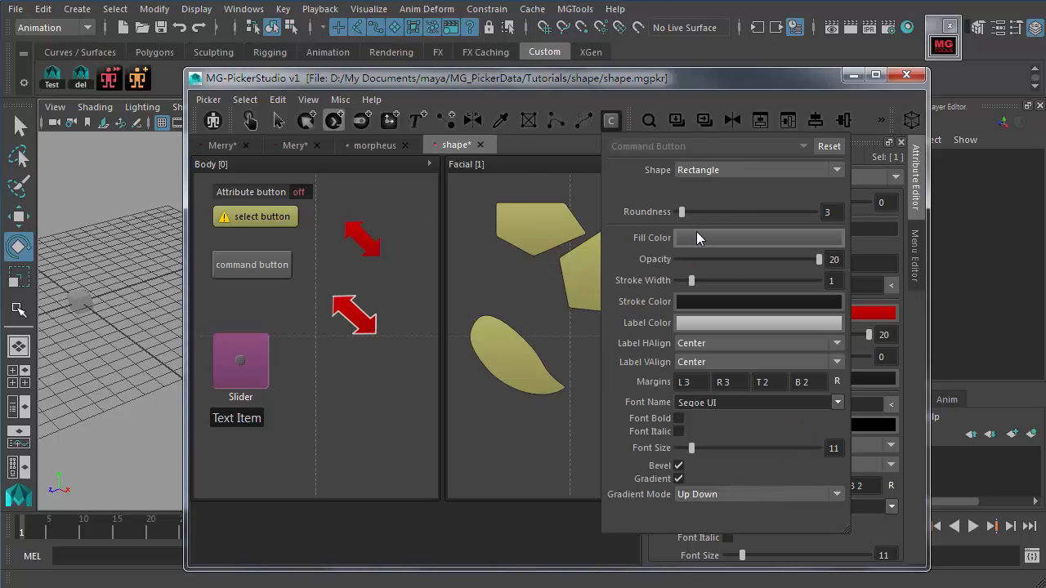
click(698, 238)
click(801, 277)
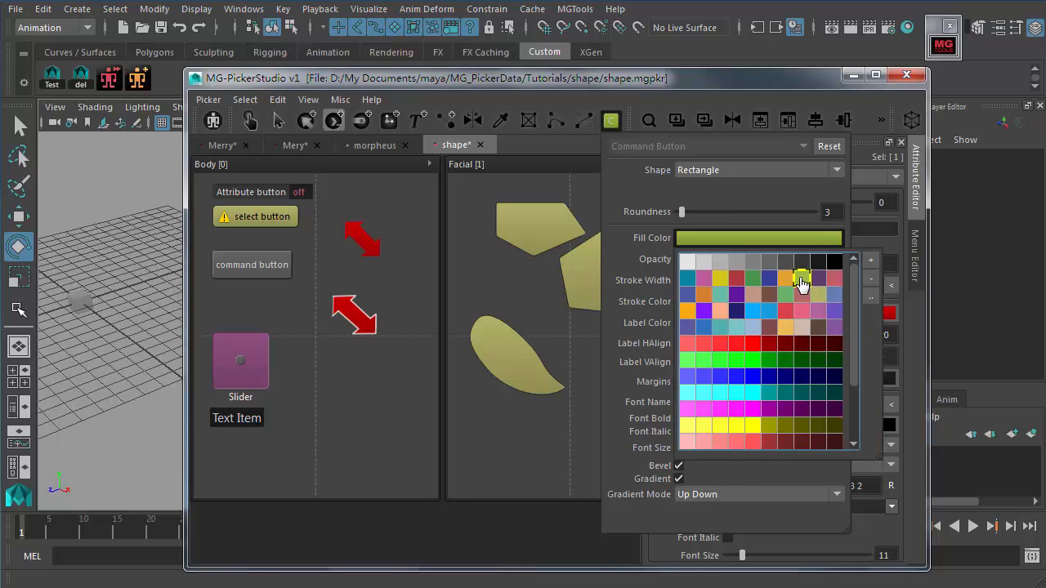
click(667, 90)
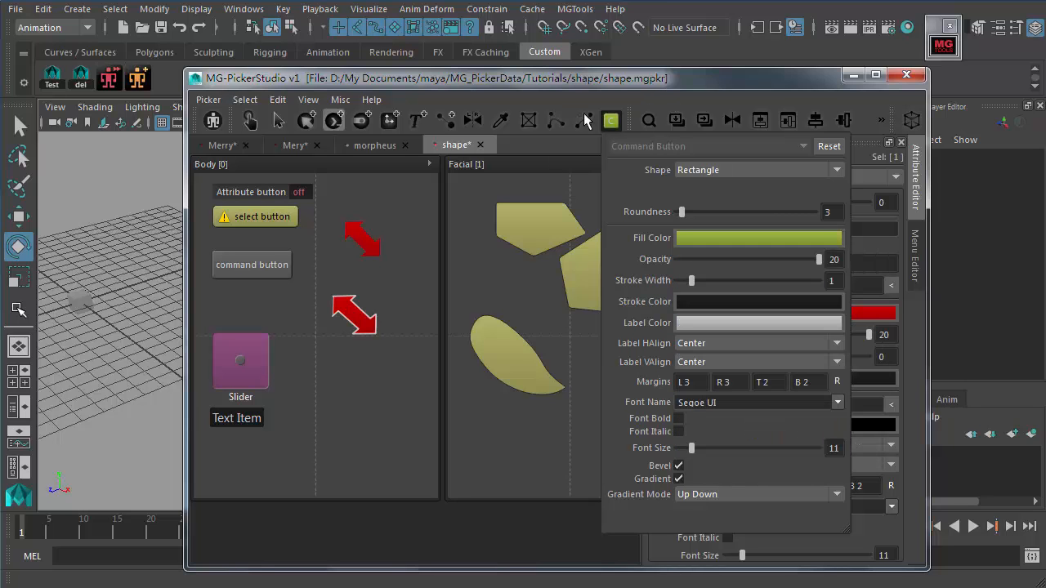
- Create a yellow-green command button, about 67 by 28, beside the slider in the Body panel and review the tool's default style settings
drag(303, 372, 358, 396)
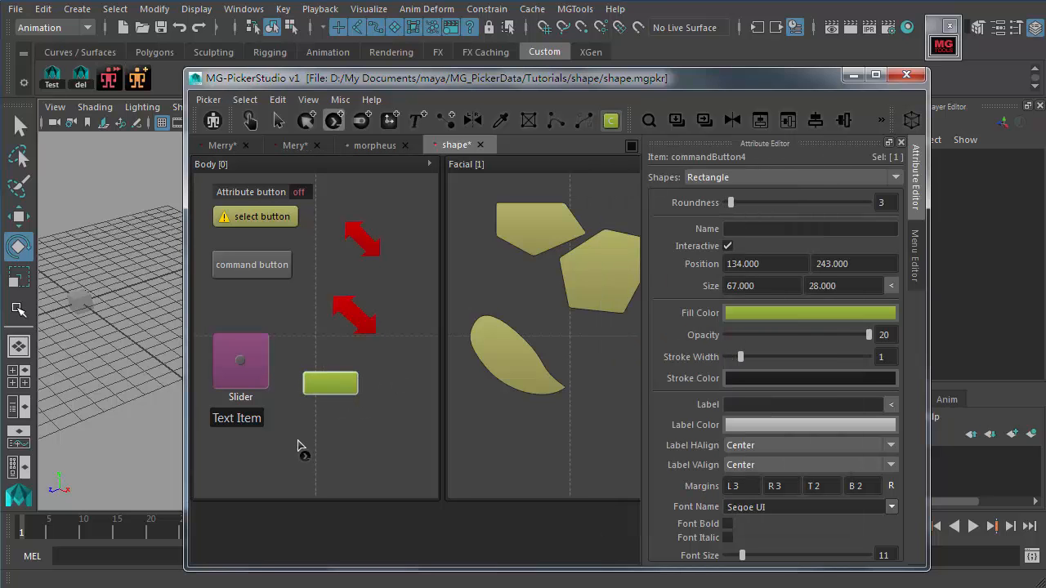
click(611, 121)
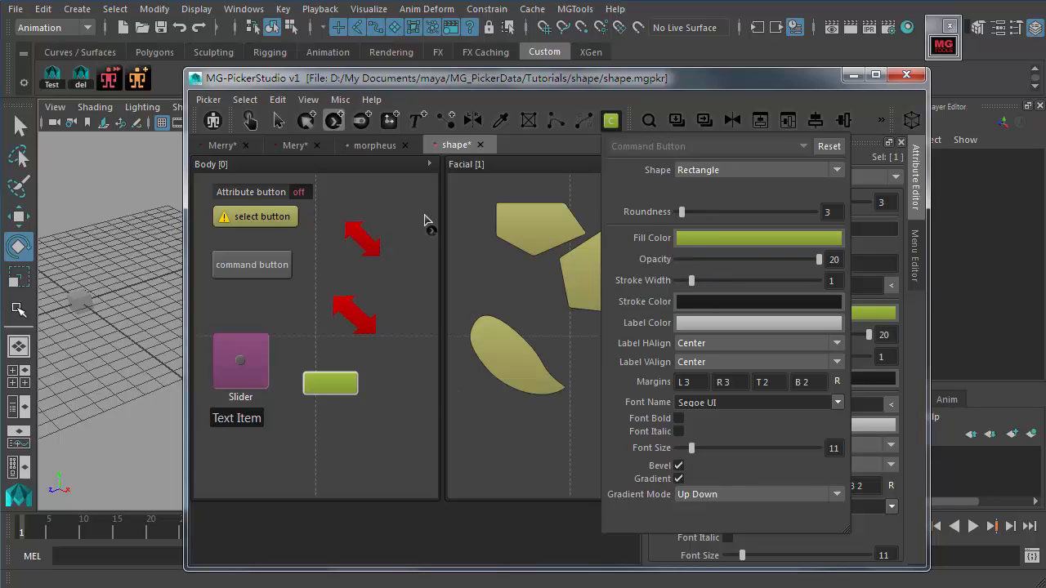
click(381, 86)
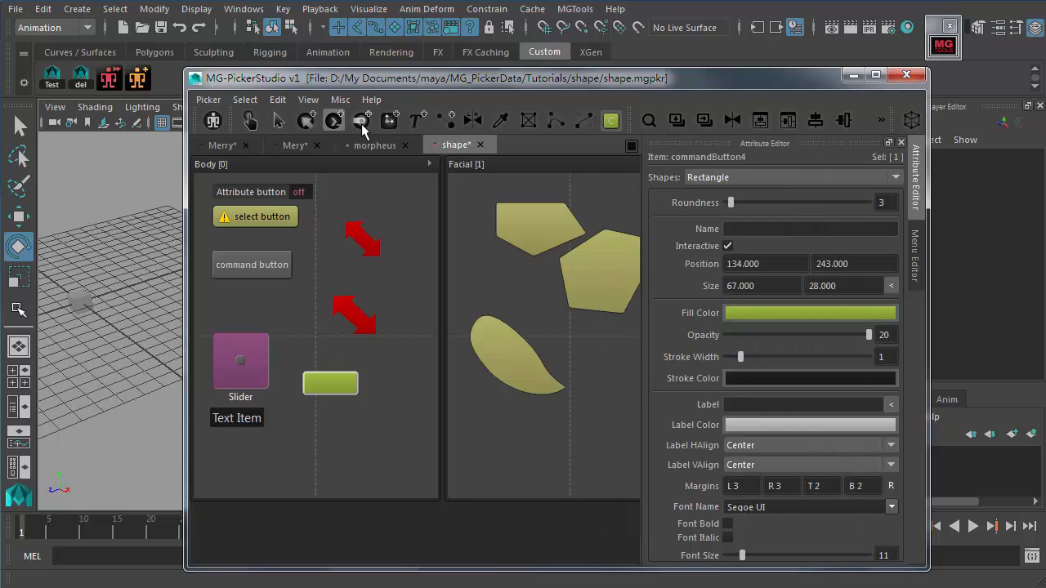
- Check the attribute button tool's preset, and set the existing Attribute button's fill color to bright blue in edit mode
click(361, 123)
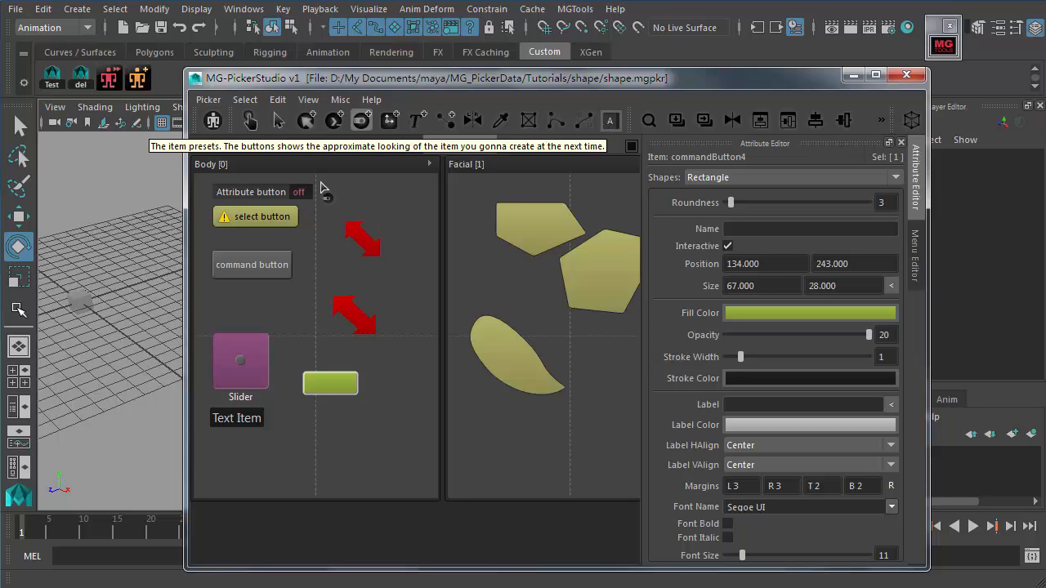
click(277, 121)
click(253, 196)
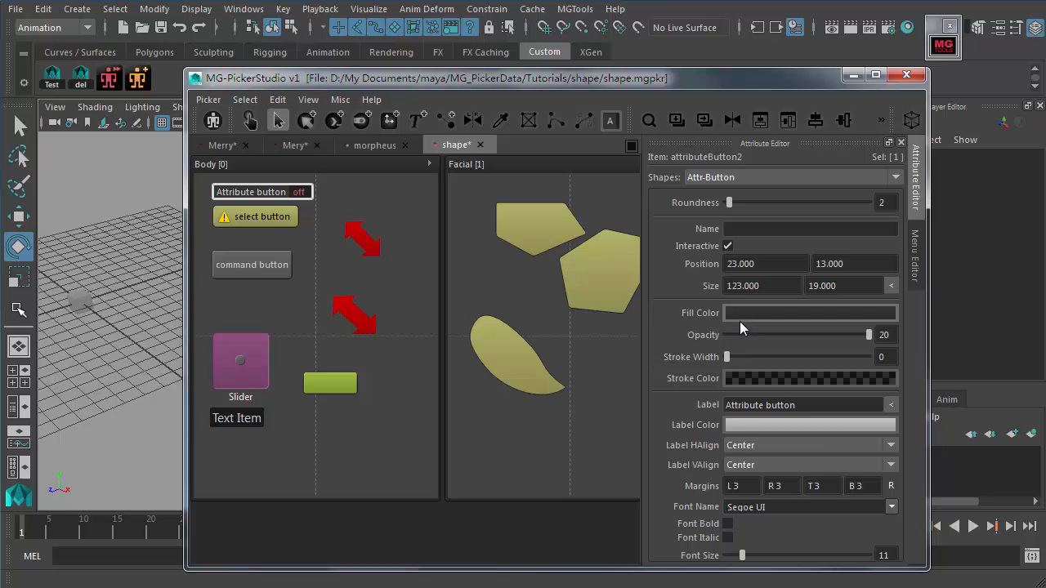
click(739, 315)
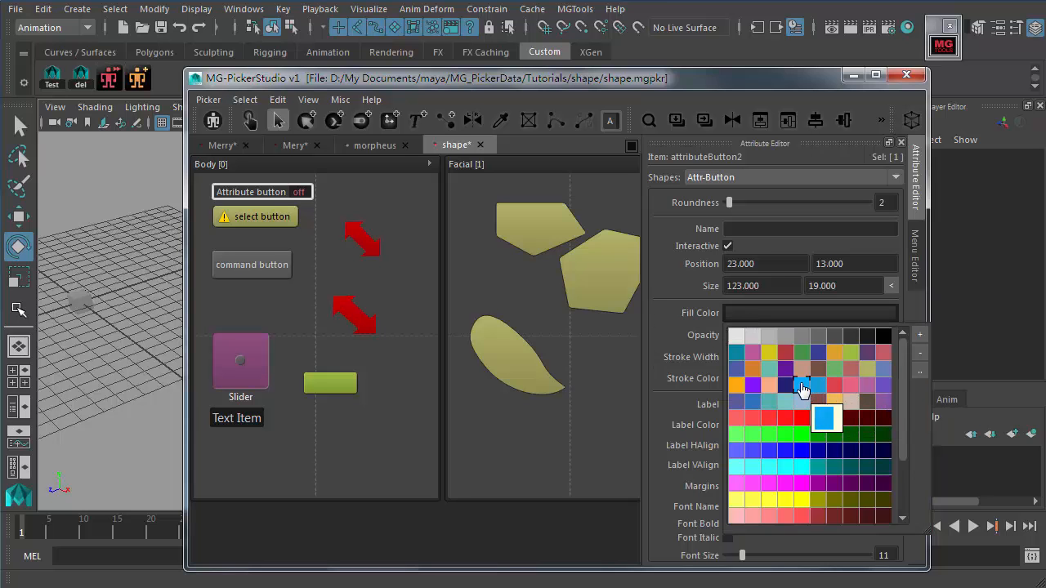
click(802, 390)
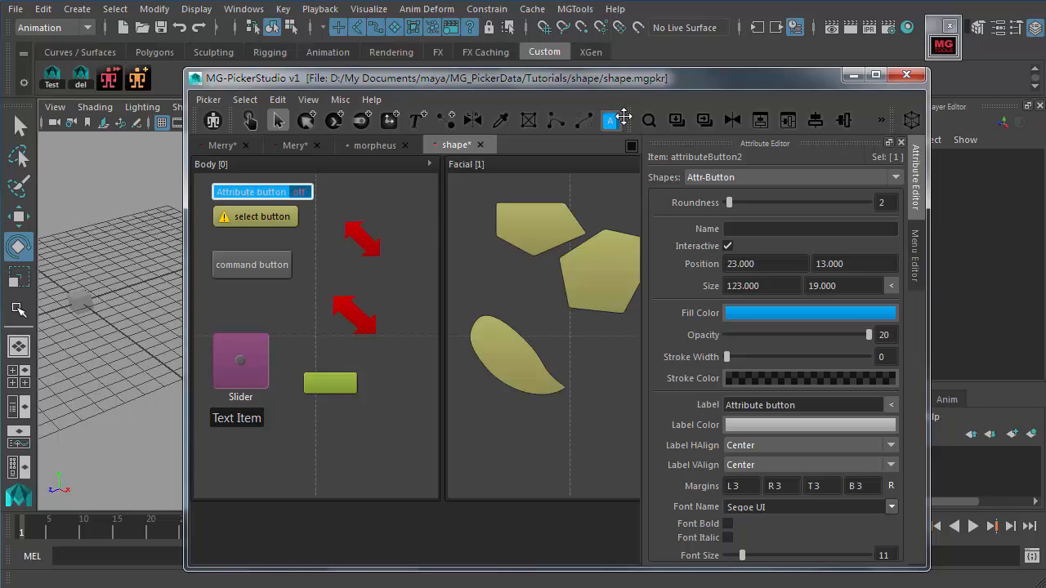
- Create a blue attribute button, about 94 by 24, between the two red arrows in the Body panel
click(430, 228)
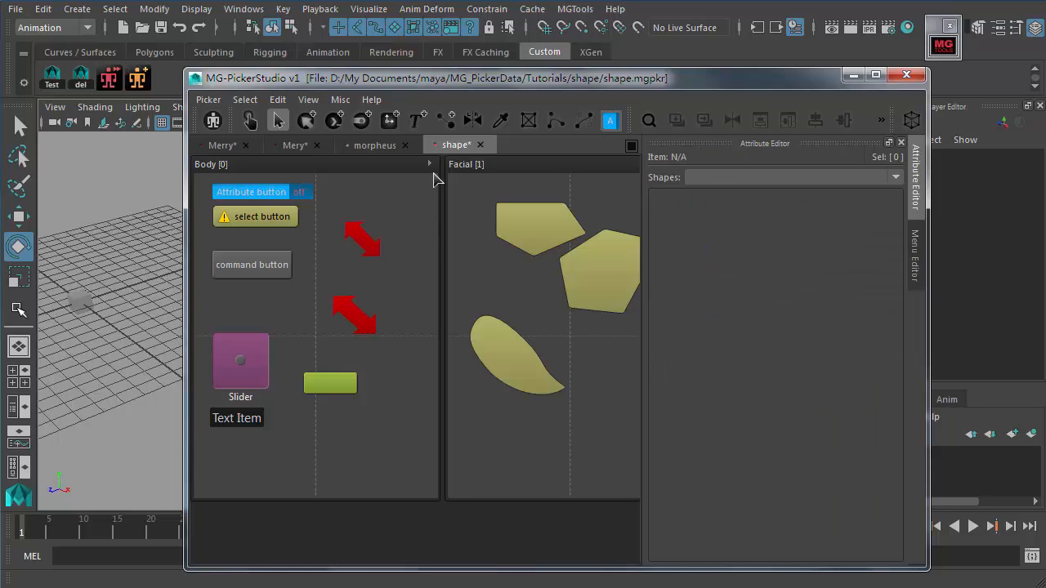
click(362, 120)
drag(325, 263, 401, 282)
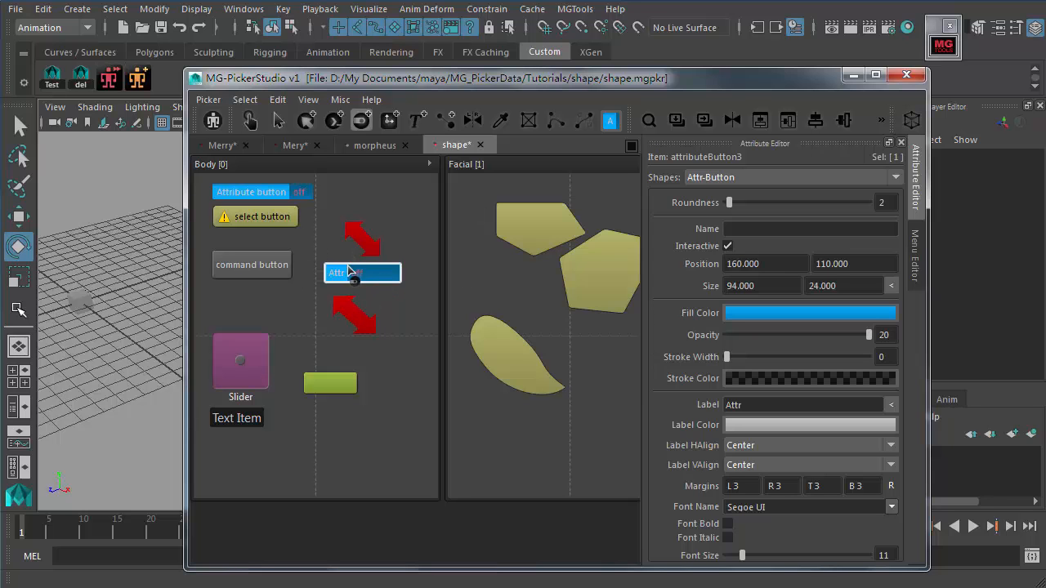
- Reset the attribute button's default style and create another attribute button, about 91 by 21, below the green command button
click(611, 121)
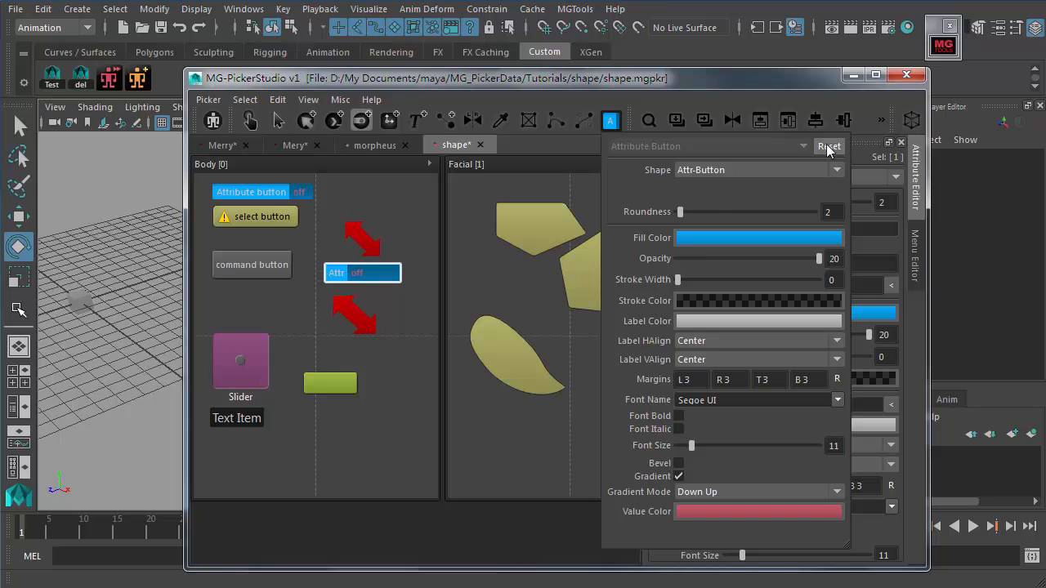
click(826, 146)
click(552, 77)
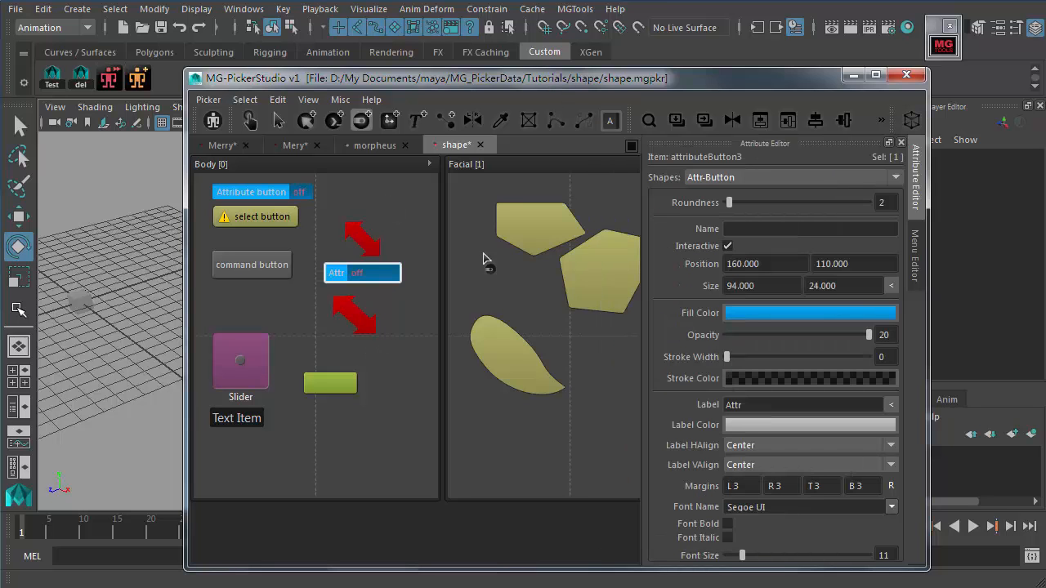
drag(306, 418, 379, 434)
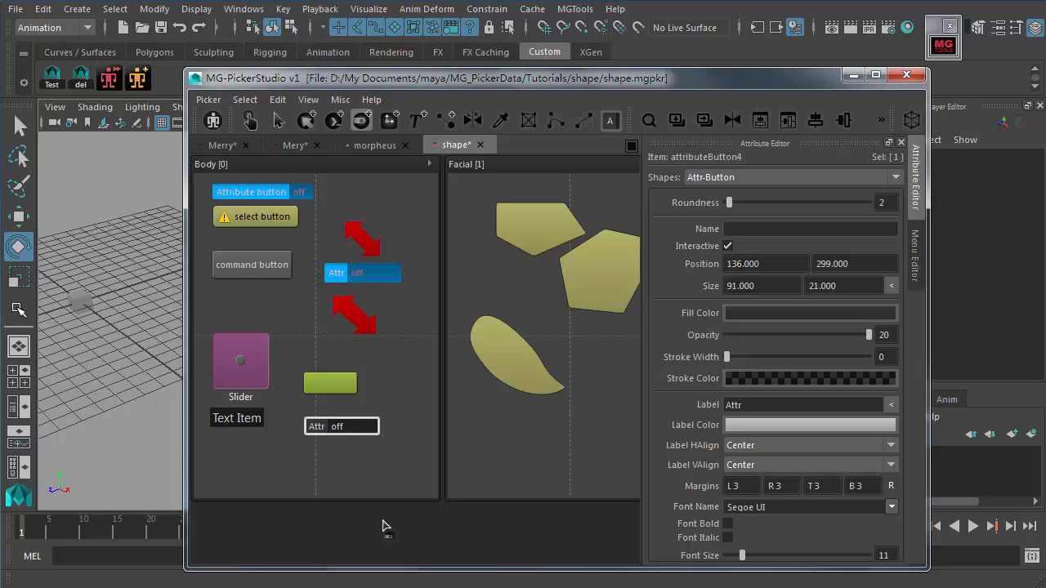
- Return to edit mode, select the blue Attribute button at the head of the Body panel to load its style as default, and deselect it
click(278, 121)
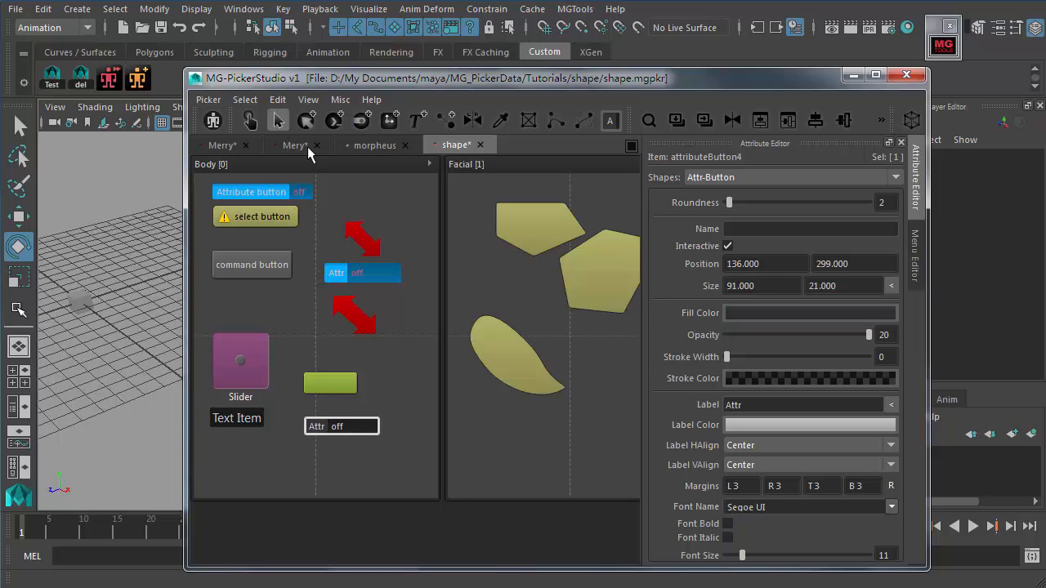
click(380, 190)
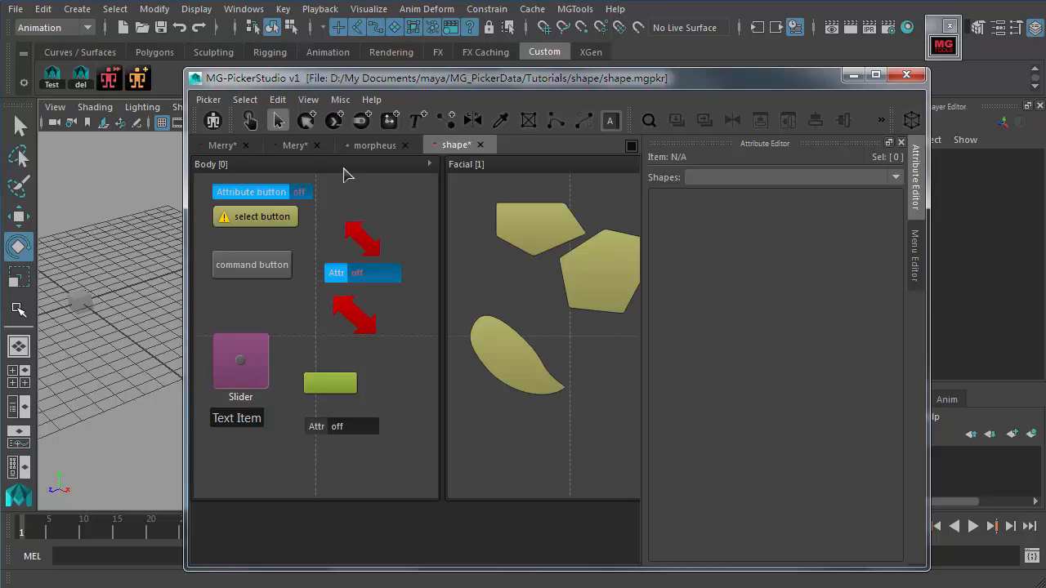
click(245, 192)
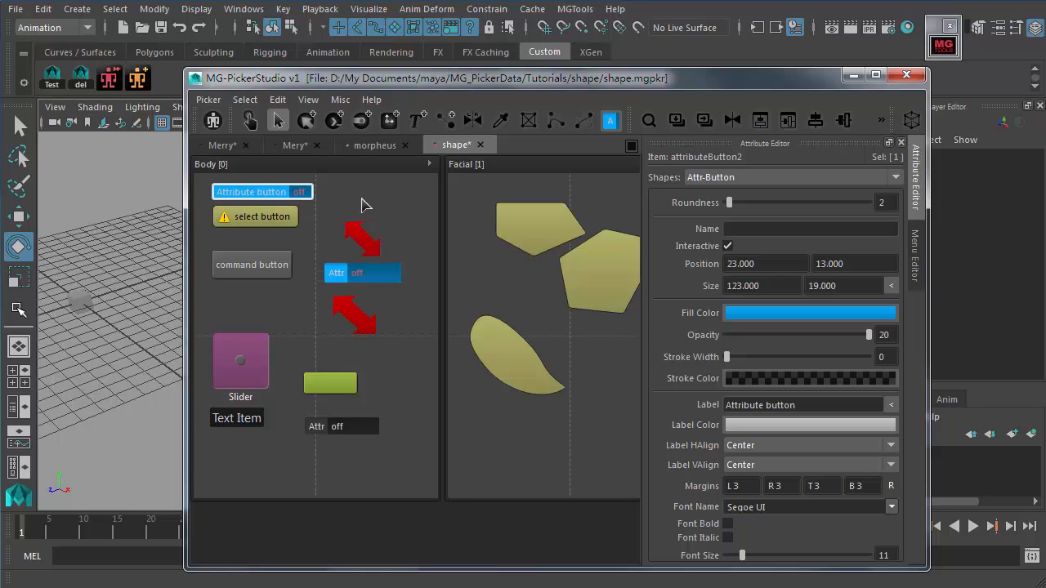
click(365, 205)
drag(349, 194, 427, 226)
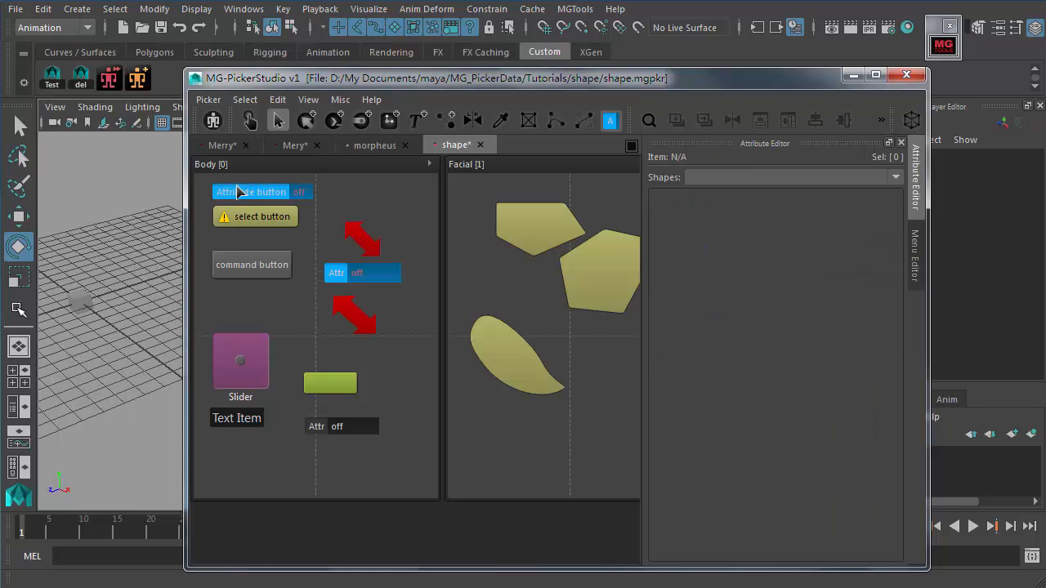
- Copy only the teardrop button's shape with the eyedropper tool and apply it to the gray command button in the Body panel
click(500, 123)
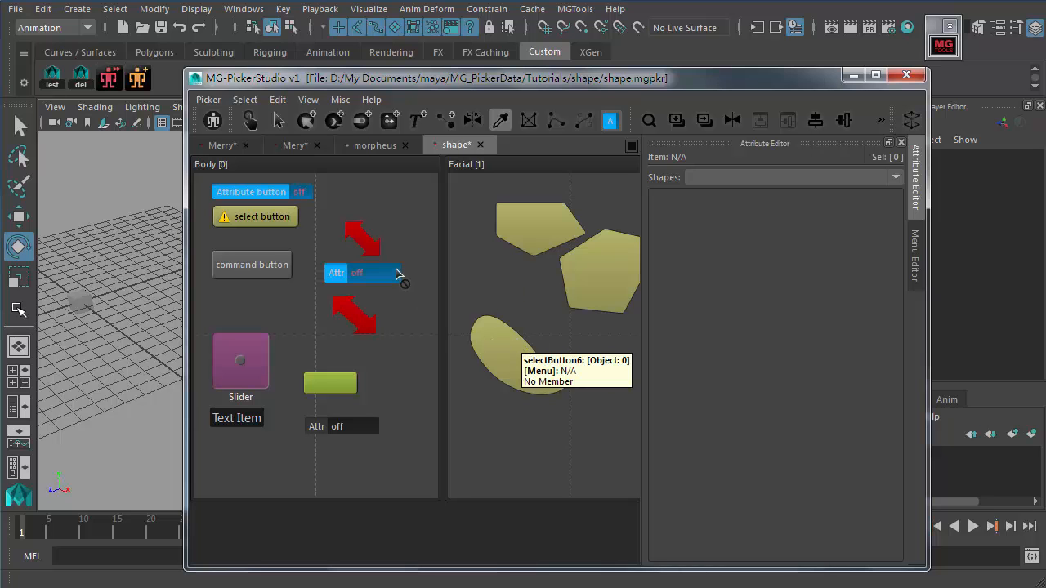
right_click(513, 345)
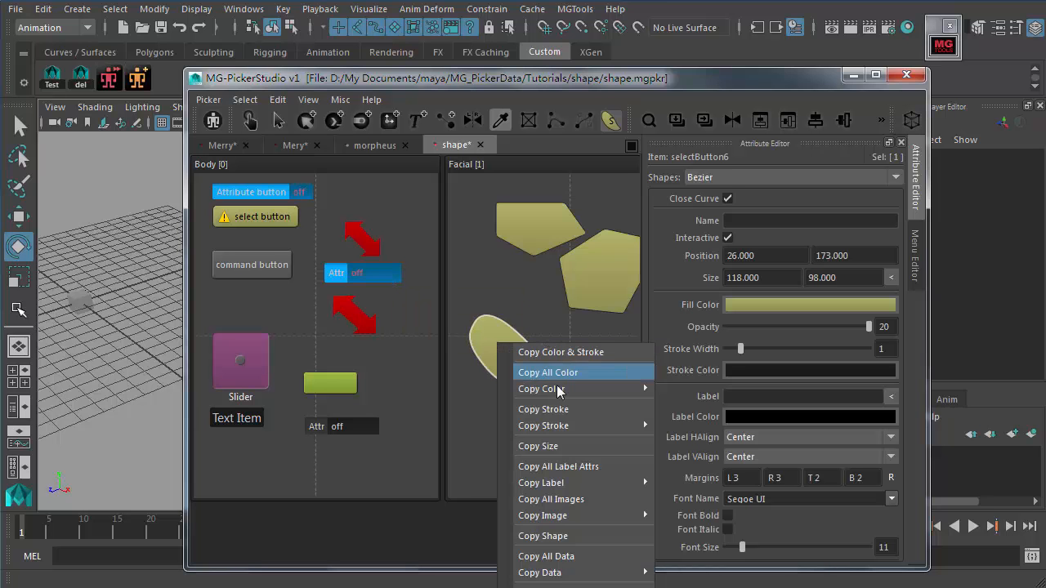
click(568, 537)
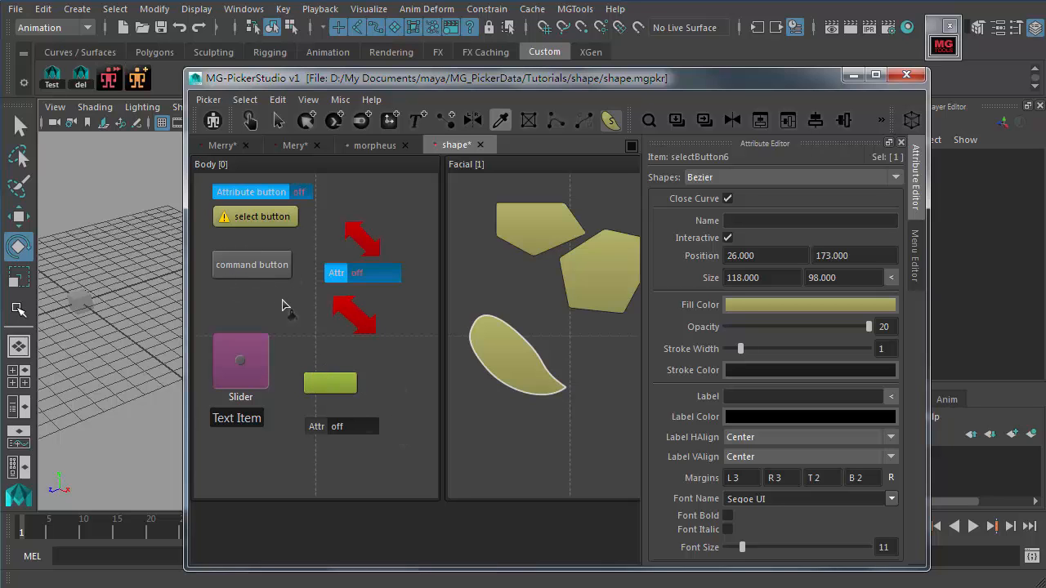
right_click(492, 344)
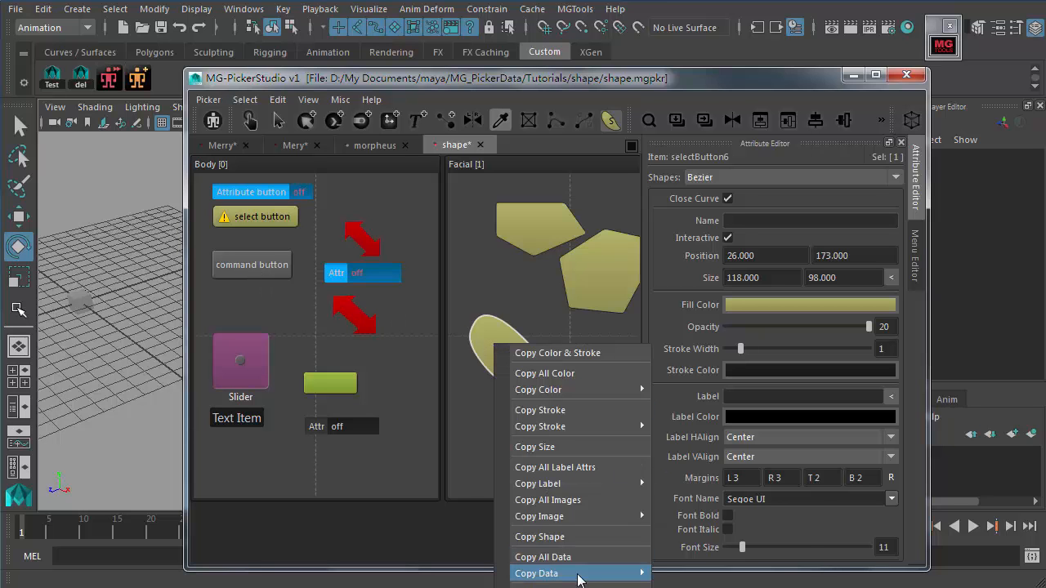
click(568, 537)
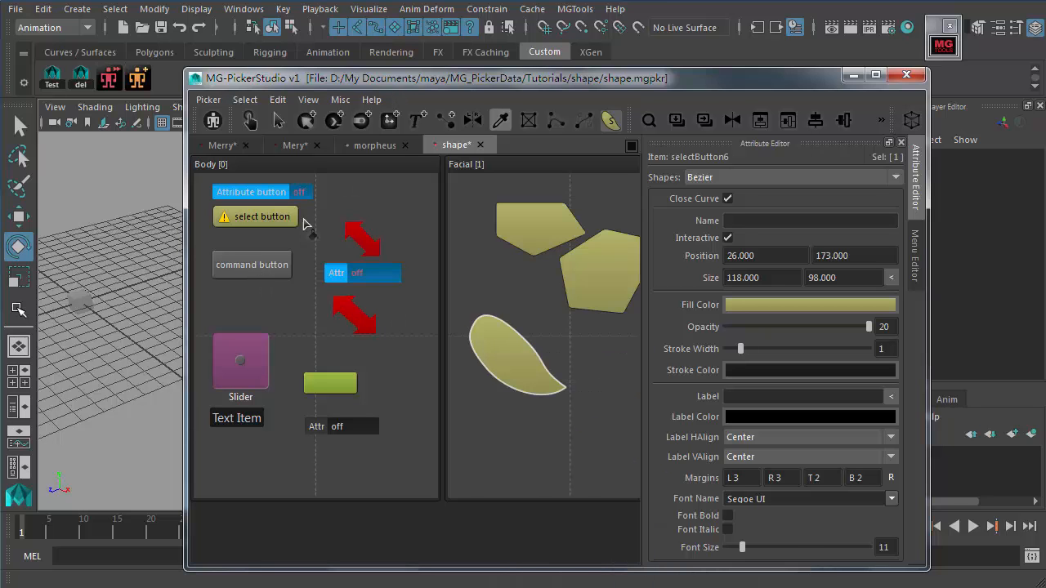
click(243, 272)
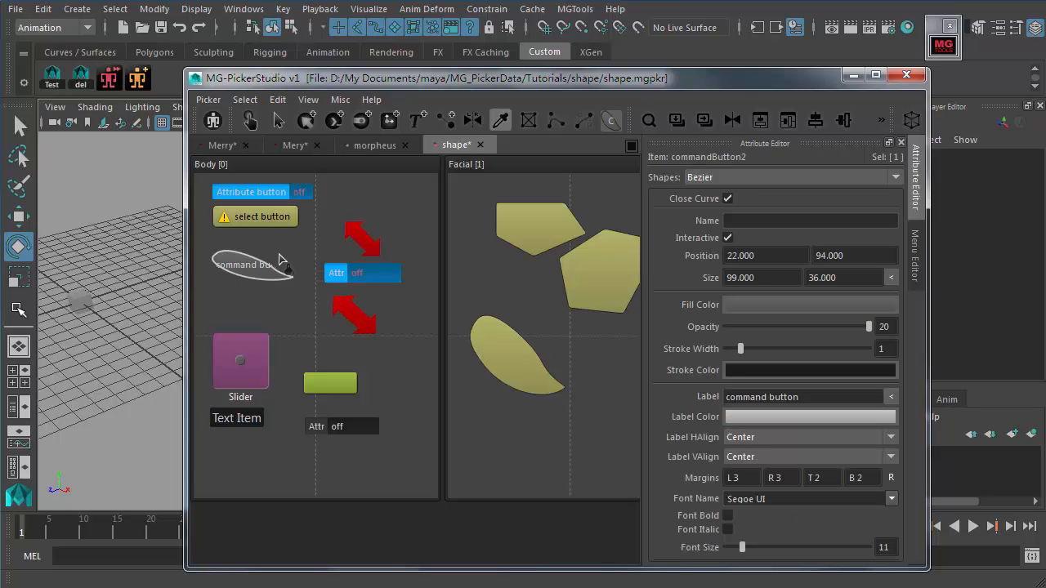